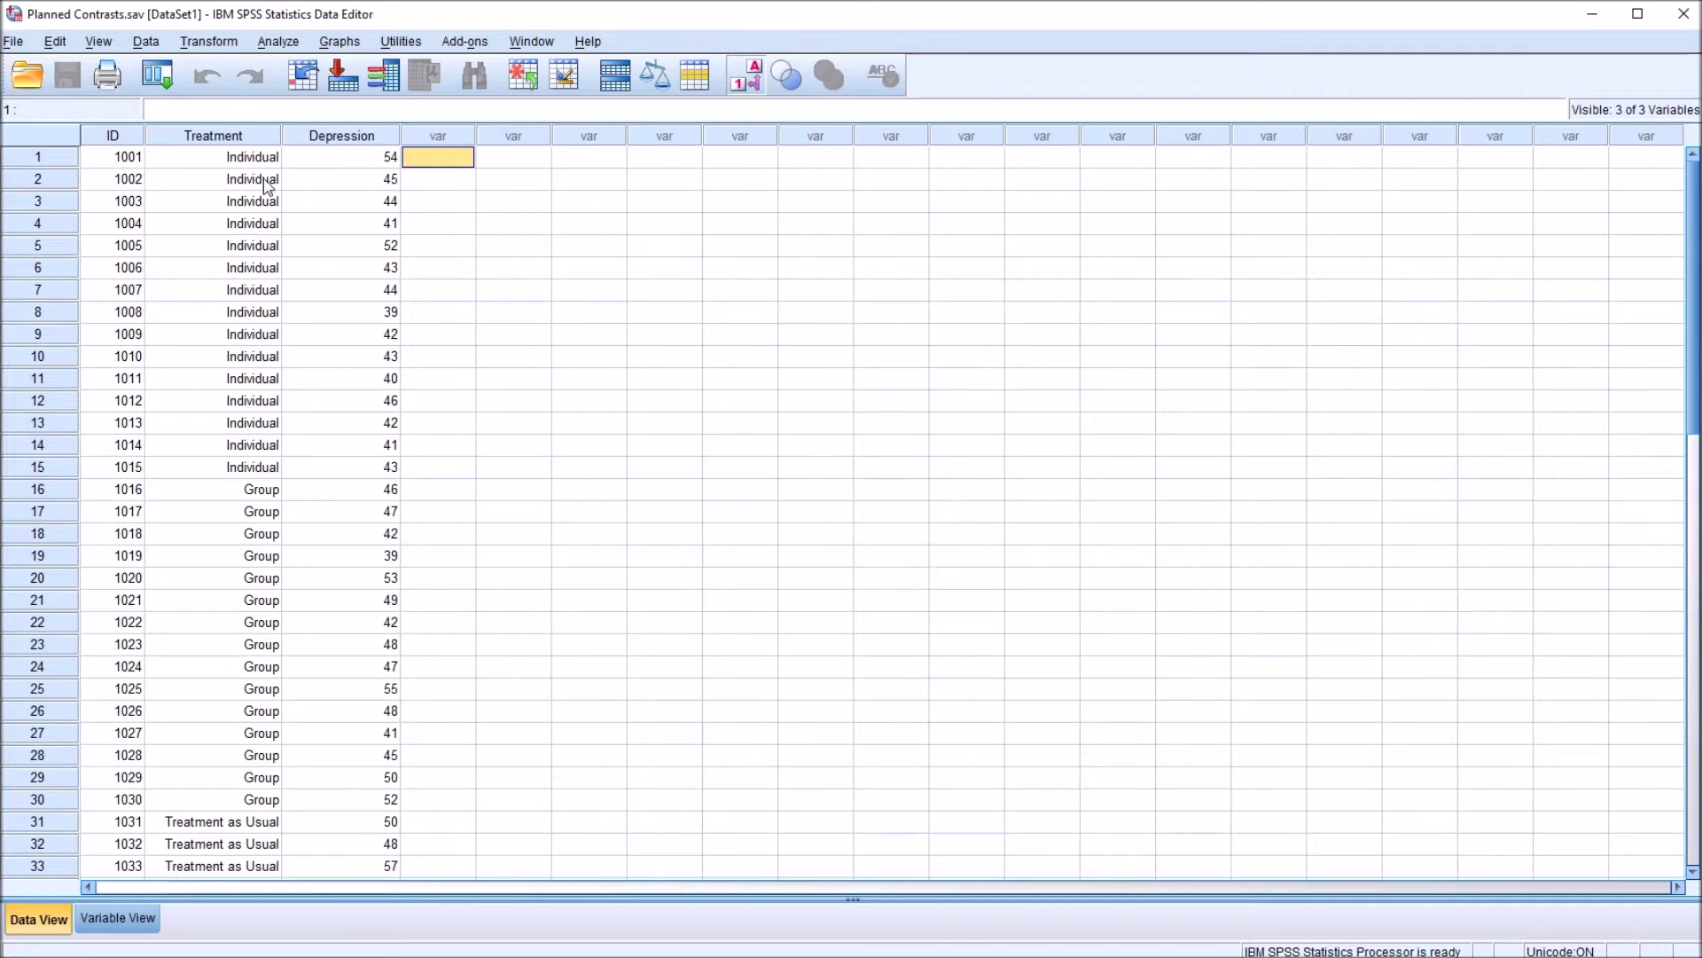
# - Inspect the Treatment column and the value codes behind its Individual, Group and Treatment as Usual cases
pyautogui.click(208, 137)
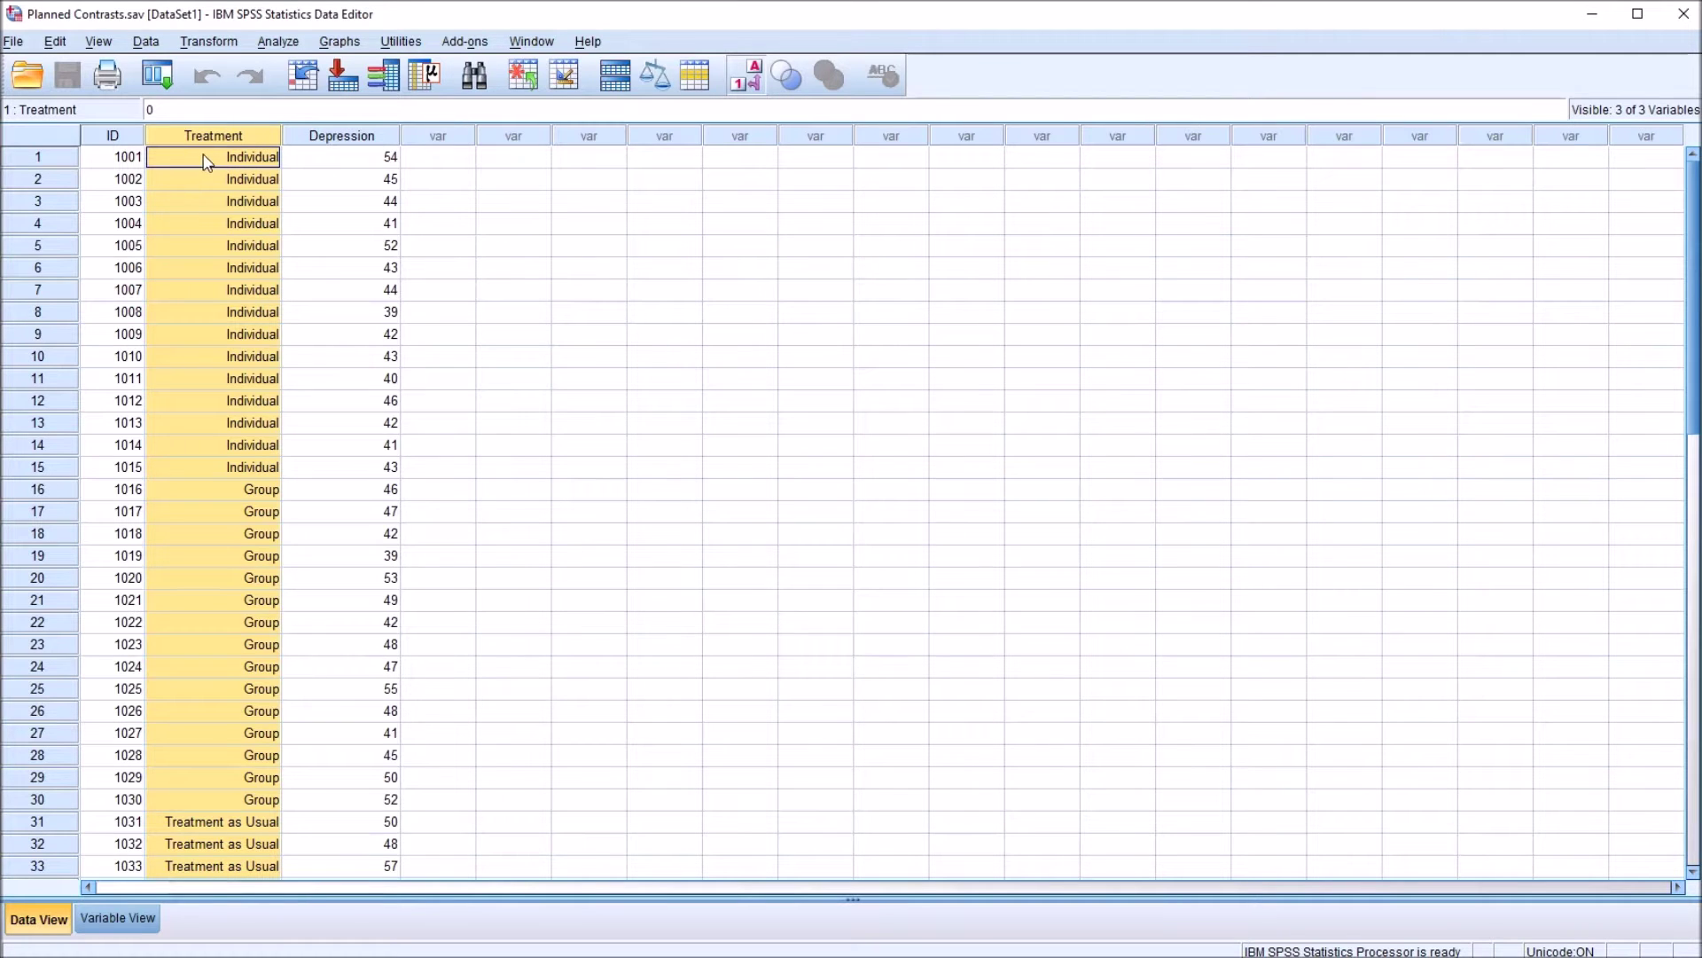
pyautogui.doubleClick(199, 159)
pyautogui.press('Escape')
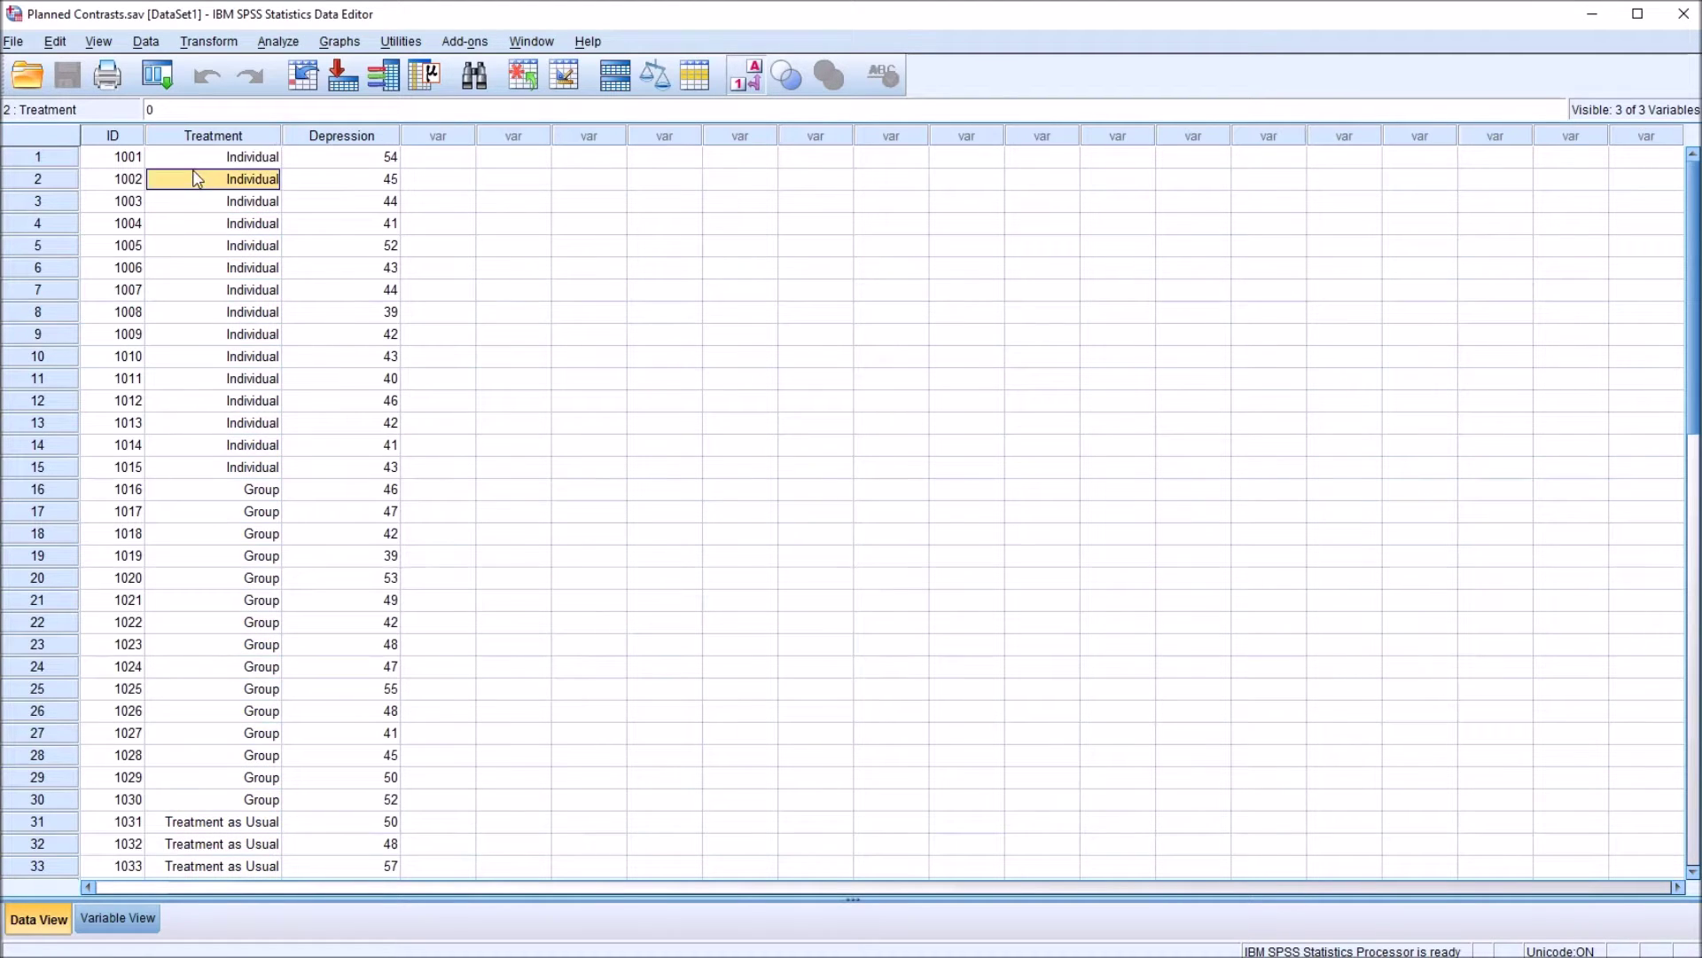
pyautogui.click(190, 490)
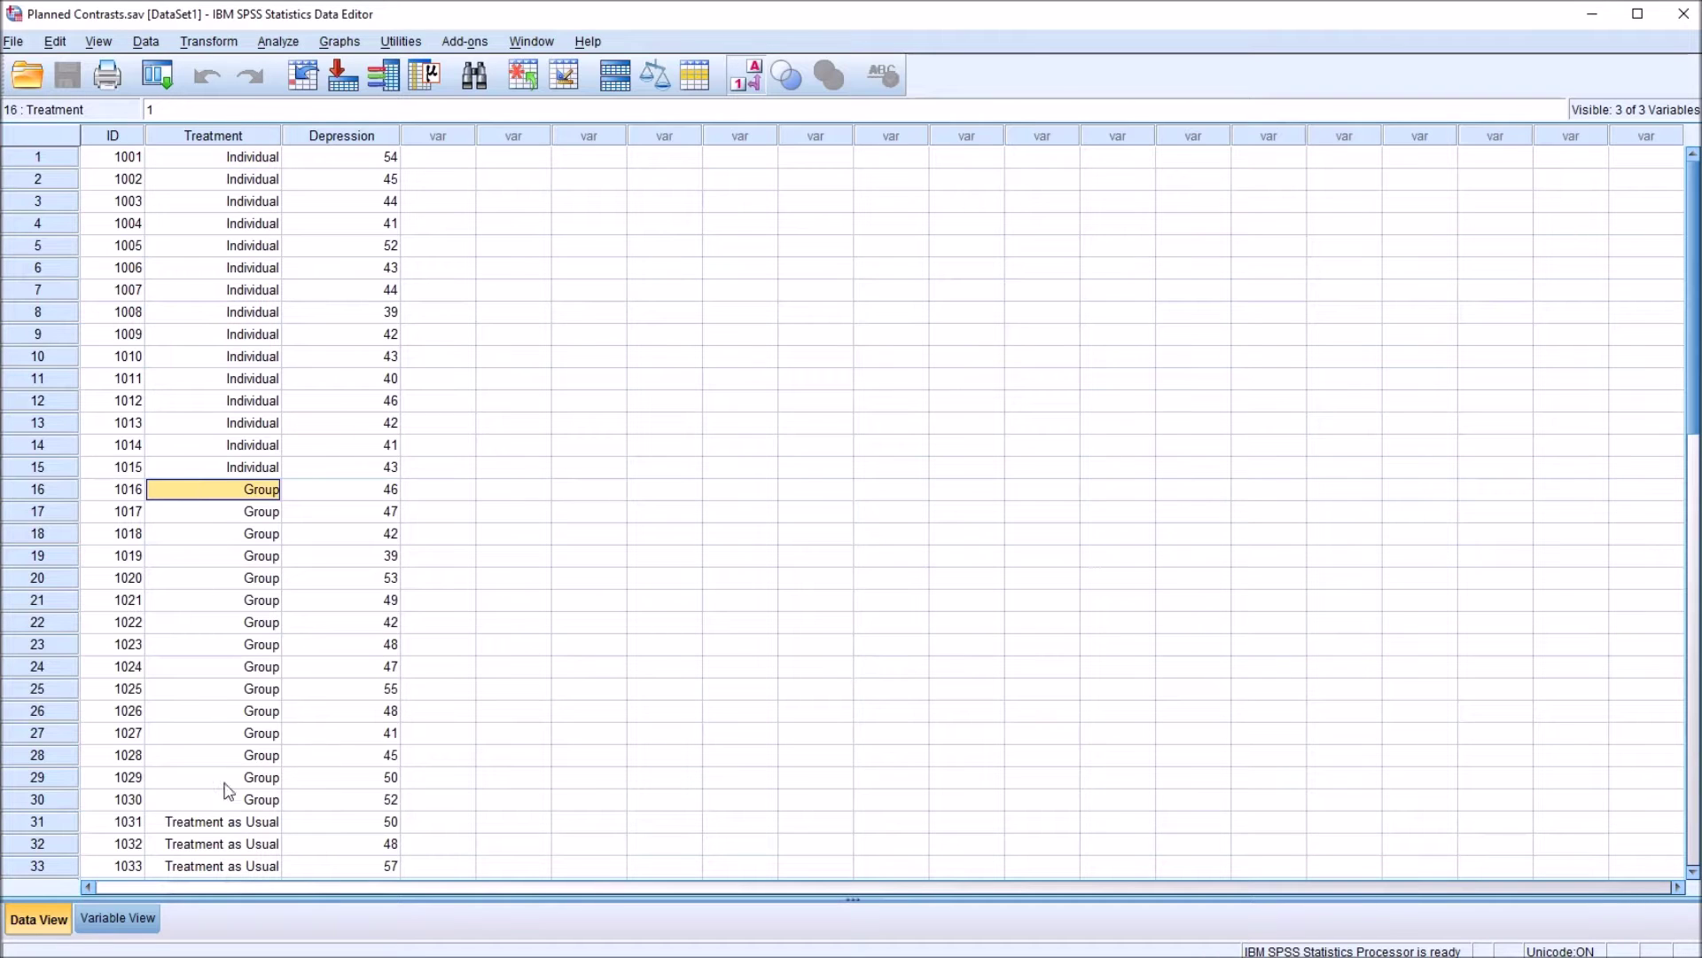
pyautogui.click(214, 824)
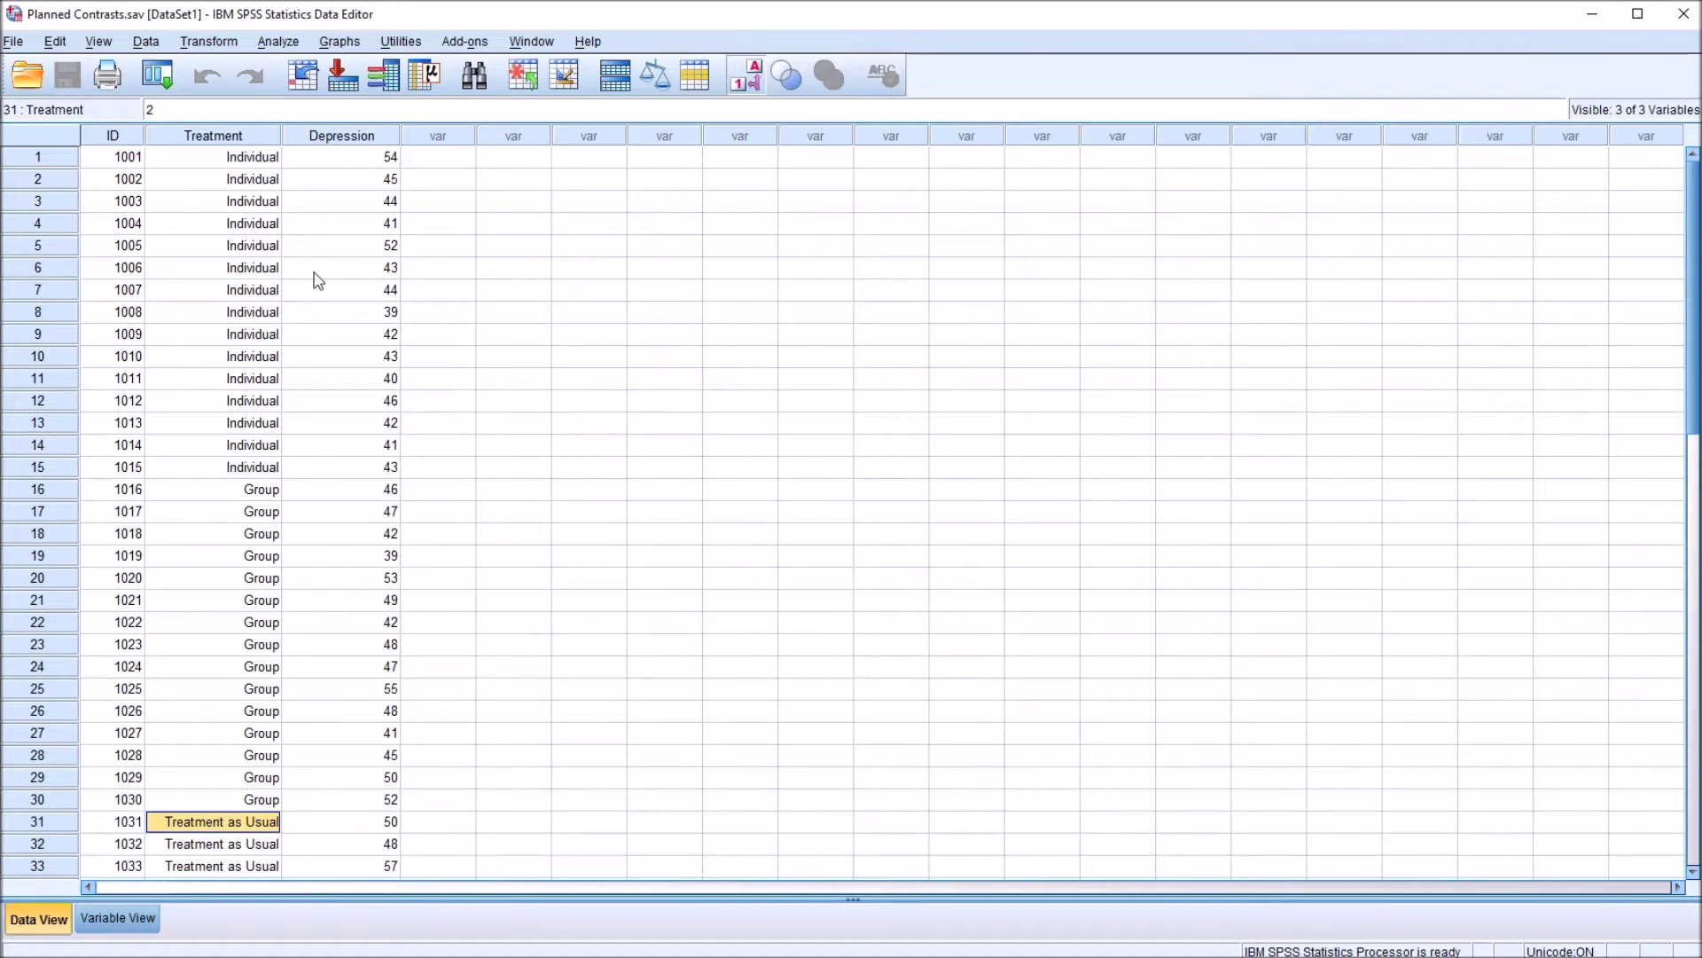
# - Examine the Depression column and the scores that belong to the Individual treatment cases
pyautogui.click(340, 144)
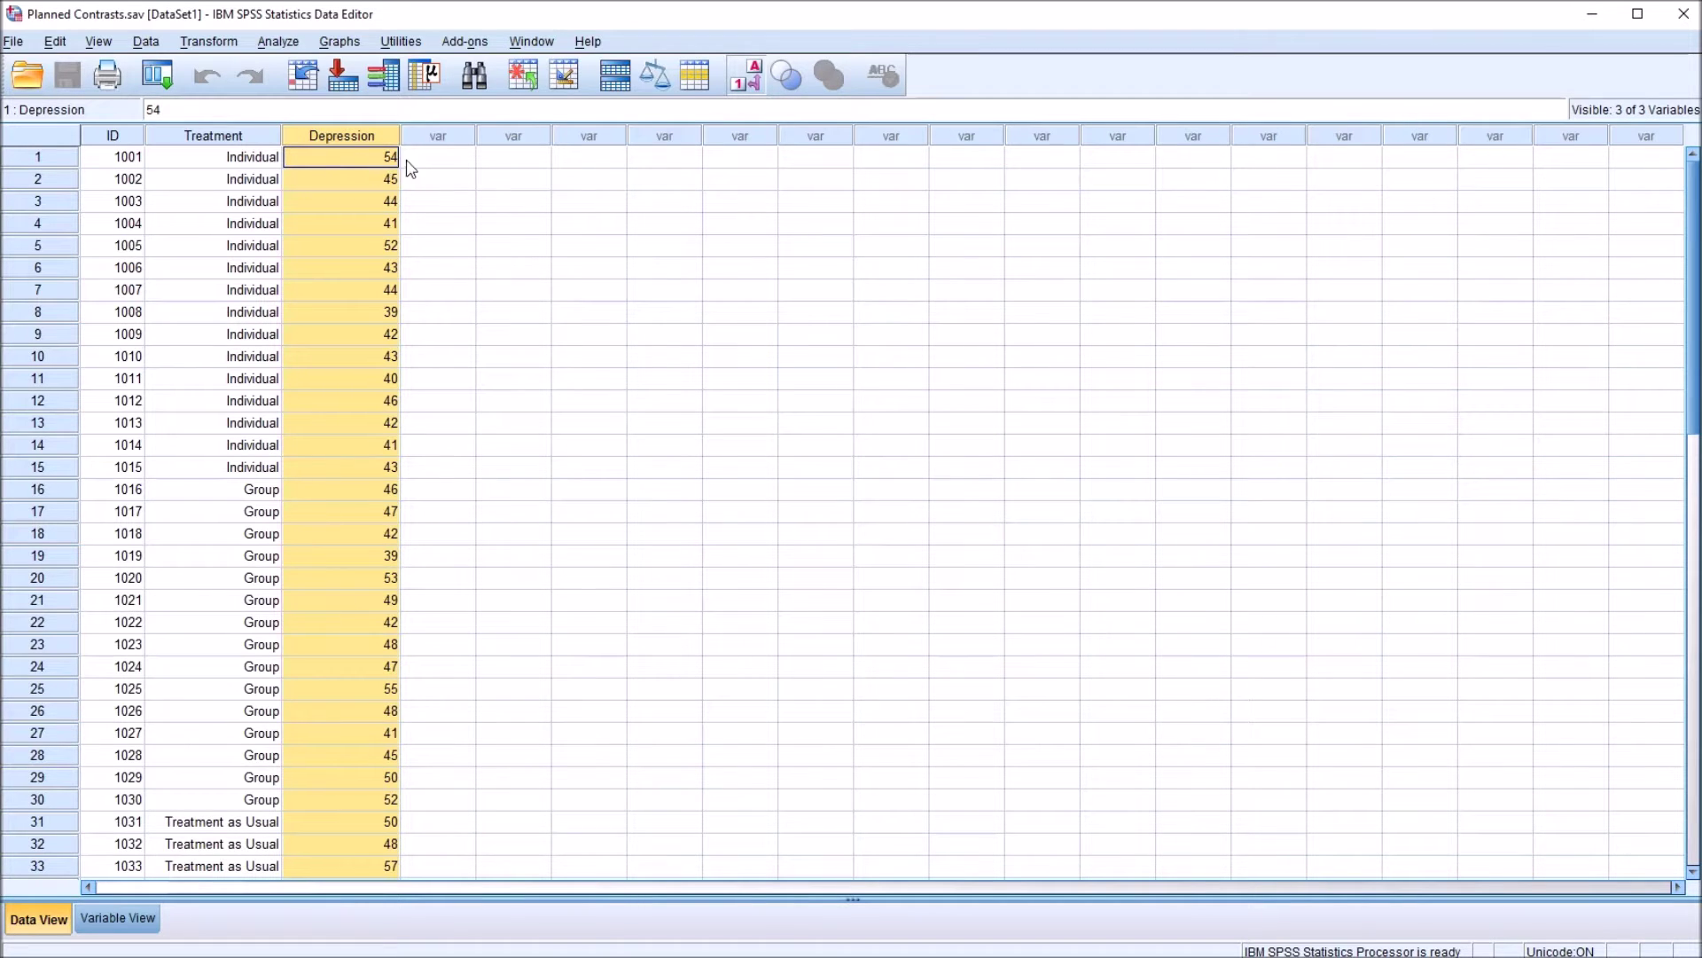
pyautogui.click(437, 158)
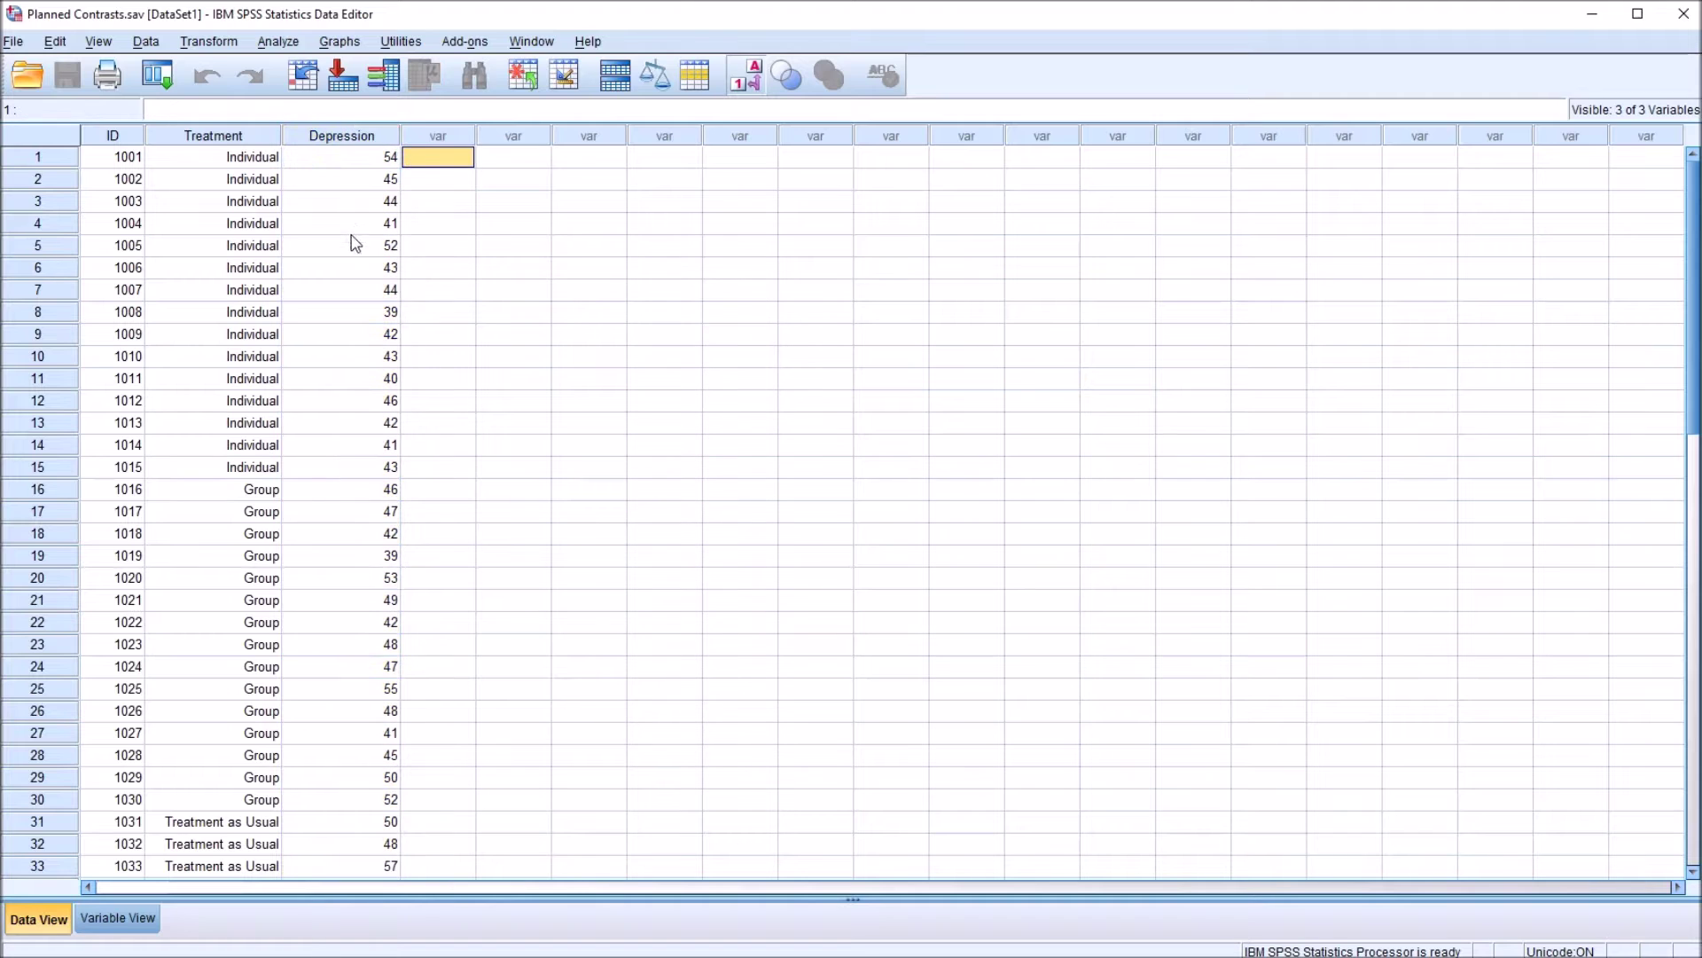
pyautogui.click(341, 140)
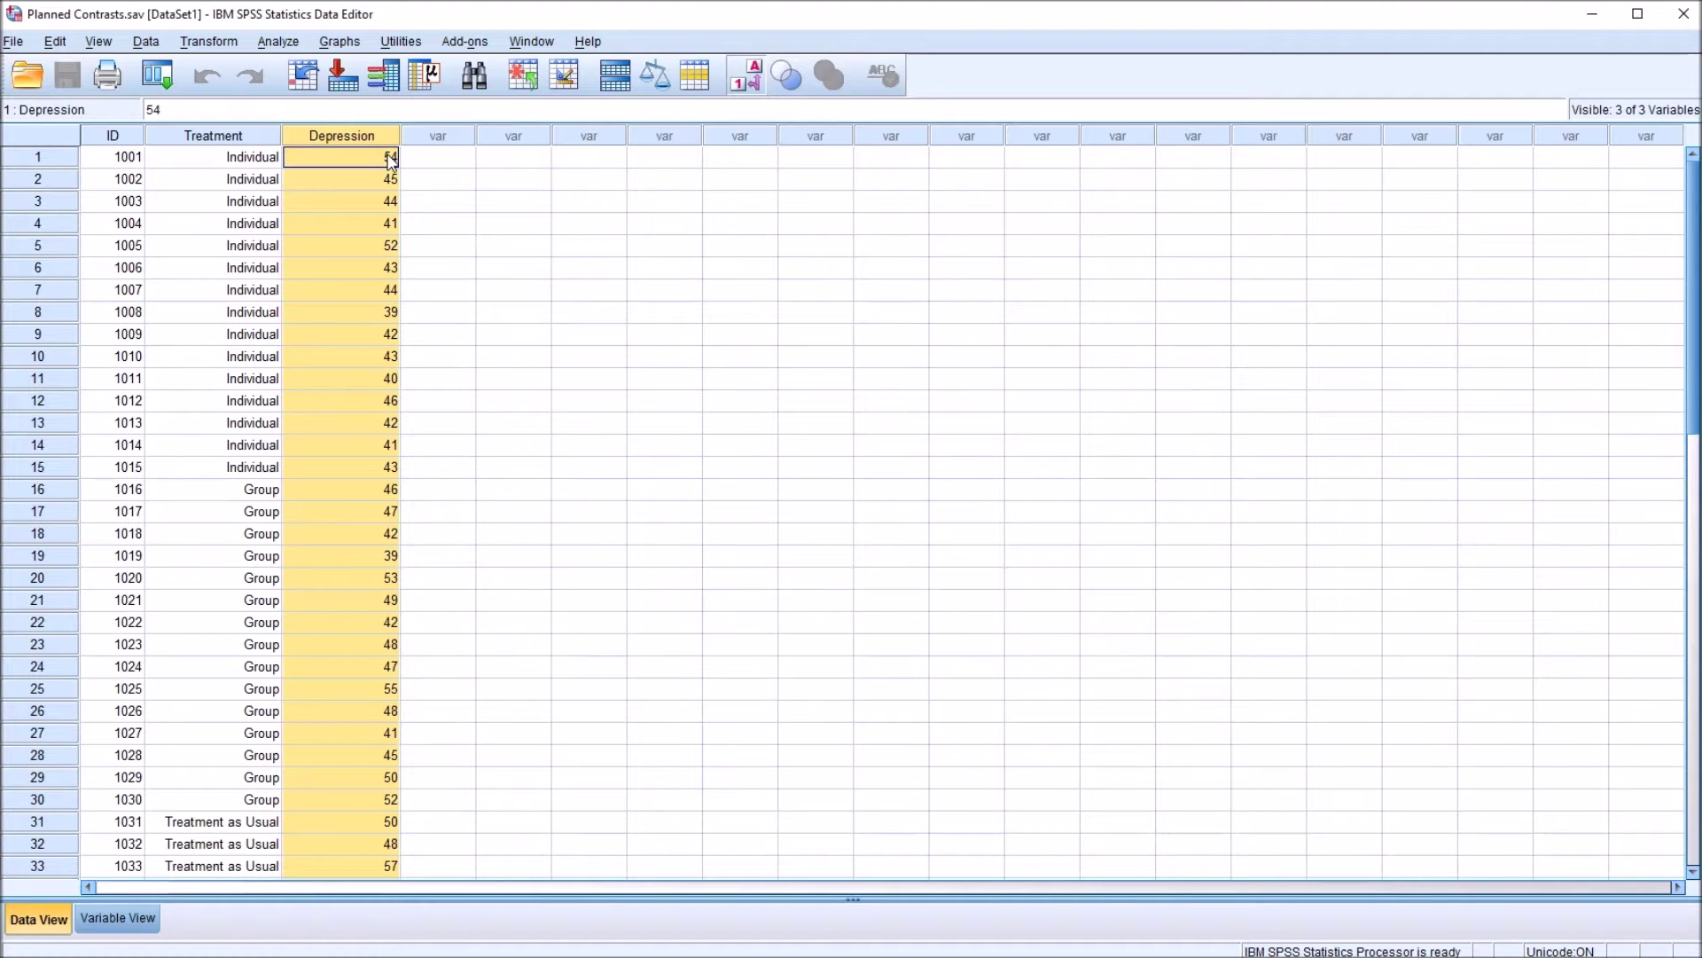
pyautogui.click(434, 157)
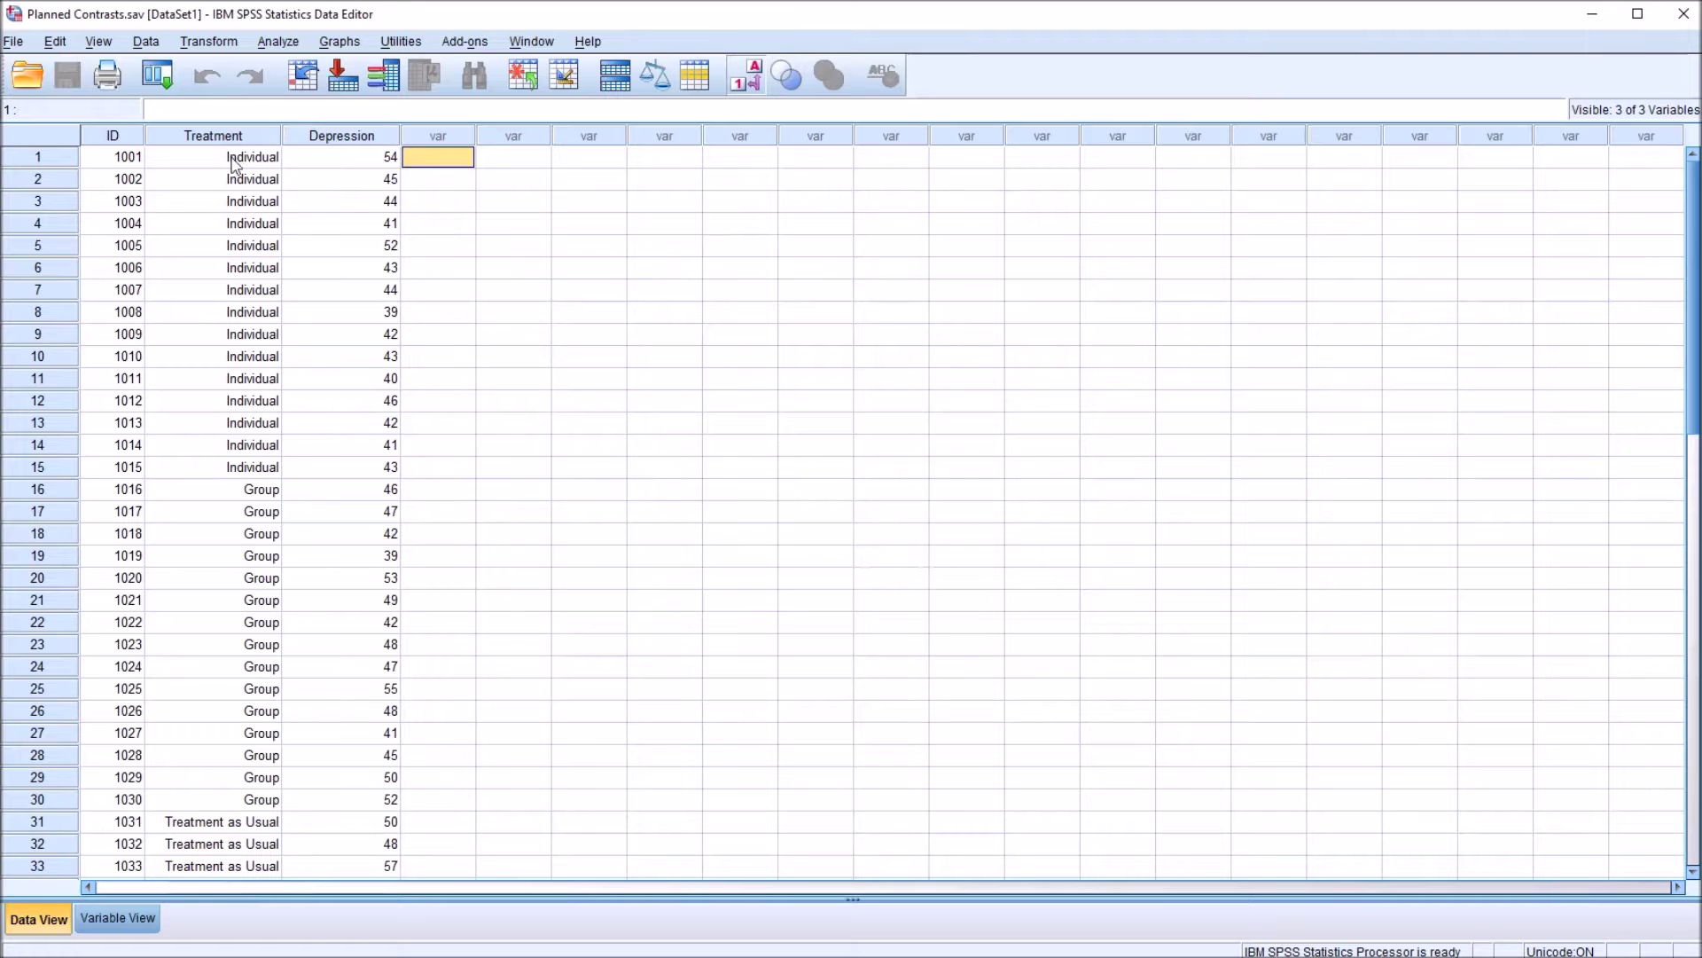
pyautogui.moveTo(191, 158); pyautogui.dragTo(232, 475)
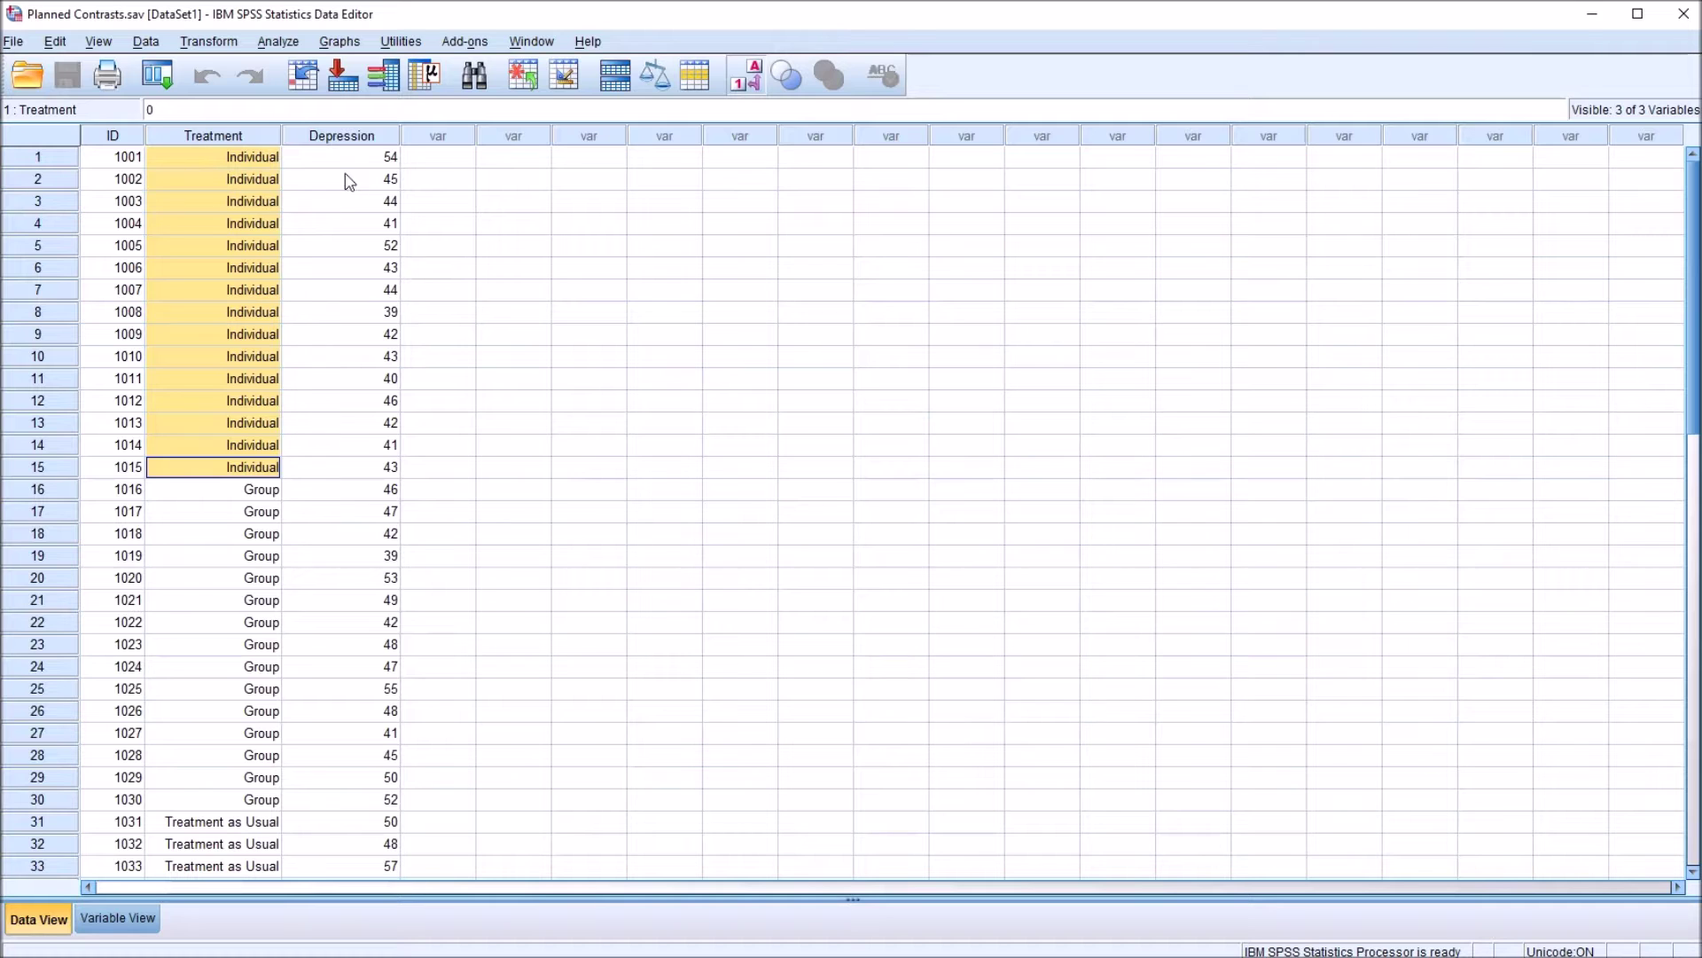
pyautogui.moveTo(342, 159); pyautogui.dragTo(306, 470)
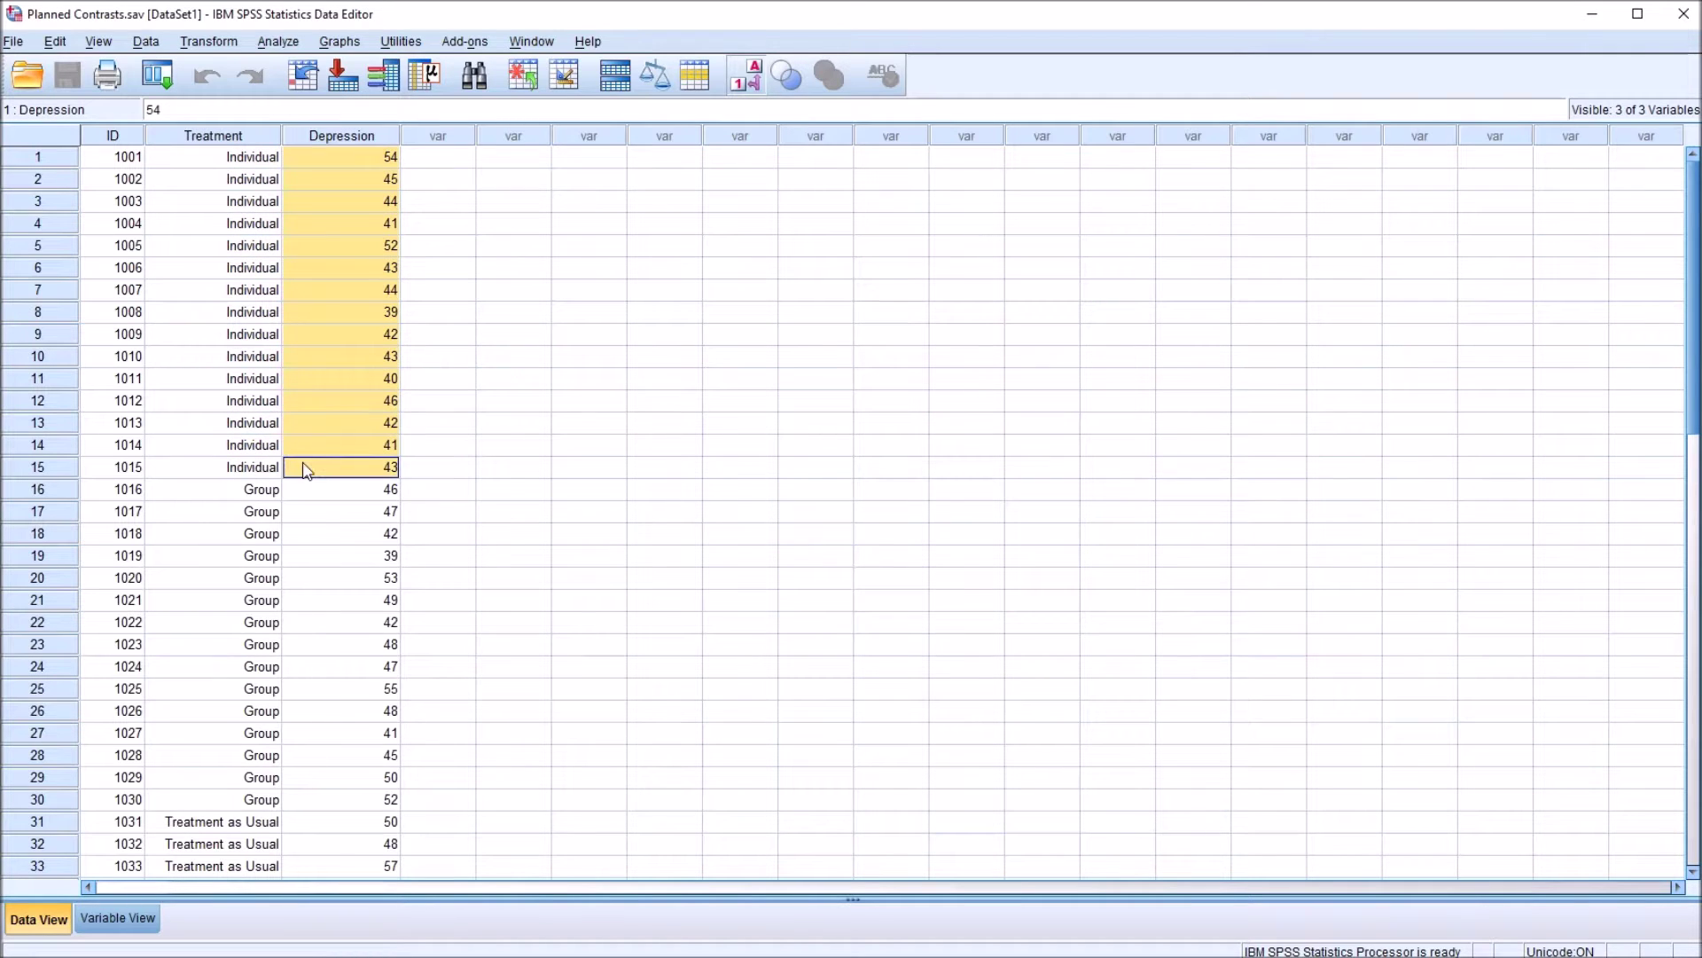
pyautogui.click(233, 491)
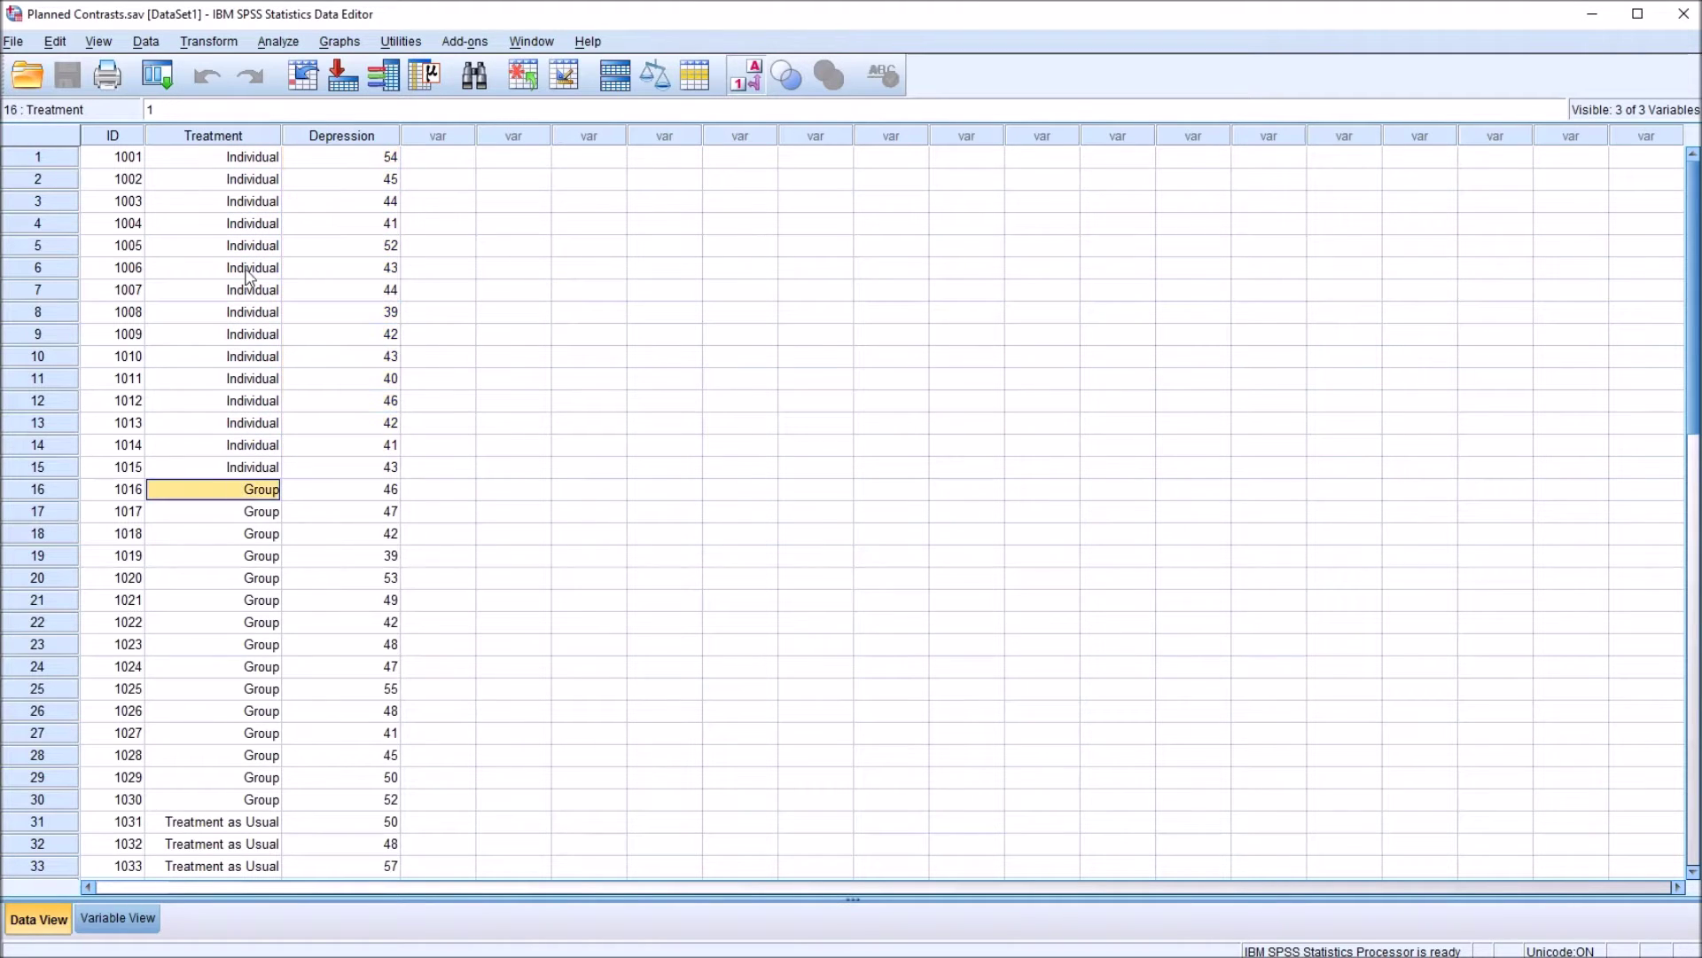
pyautogui.click(213, 158)
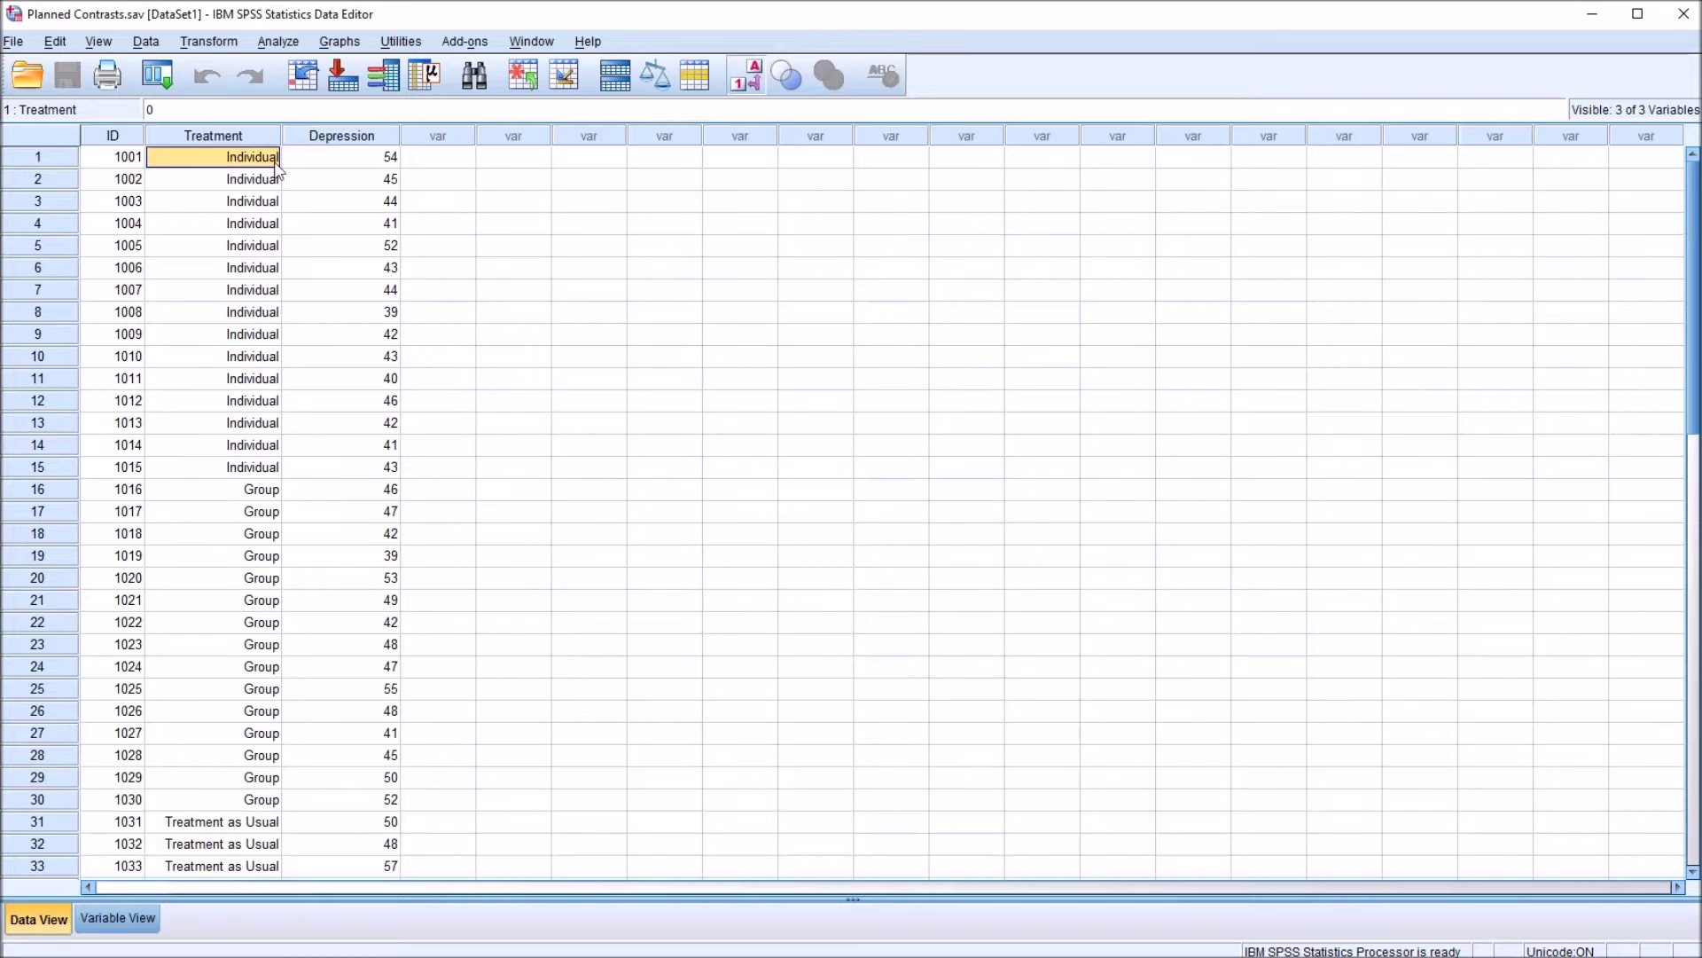
pyautogui.click(429, 162)
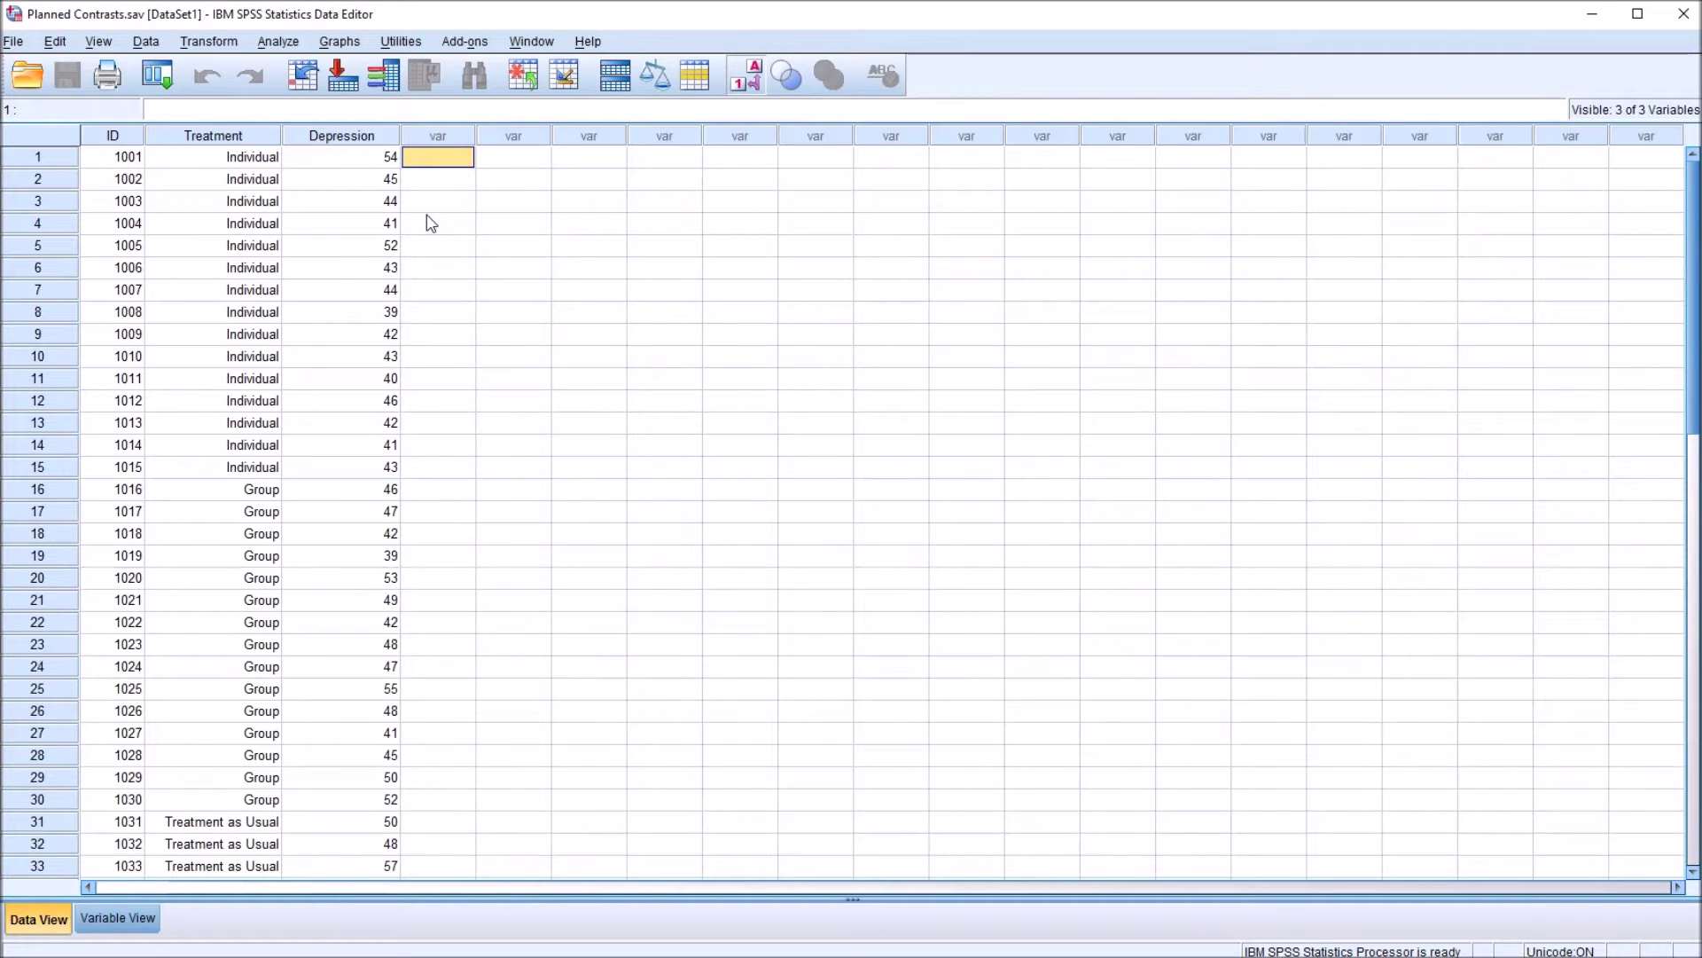
# - Set up a One-Way ANOVA with Treatment as the factor and Depression as the dependent variable
pyautogui.click(264, 50)
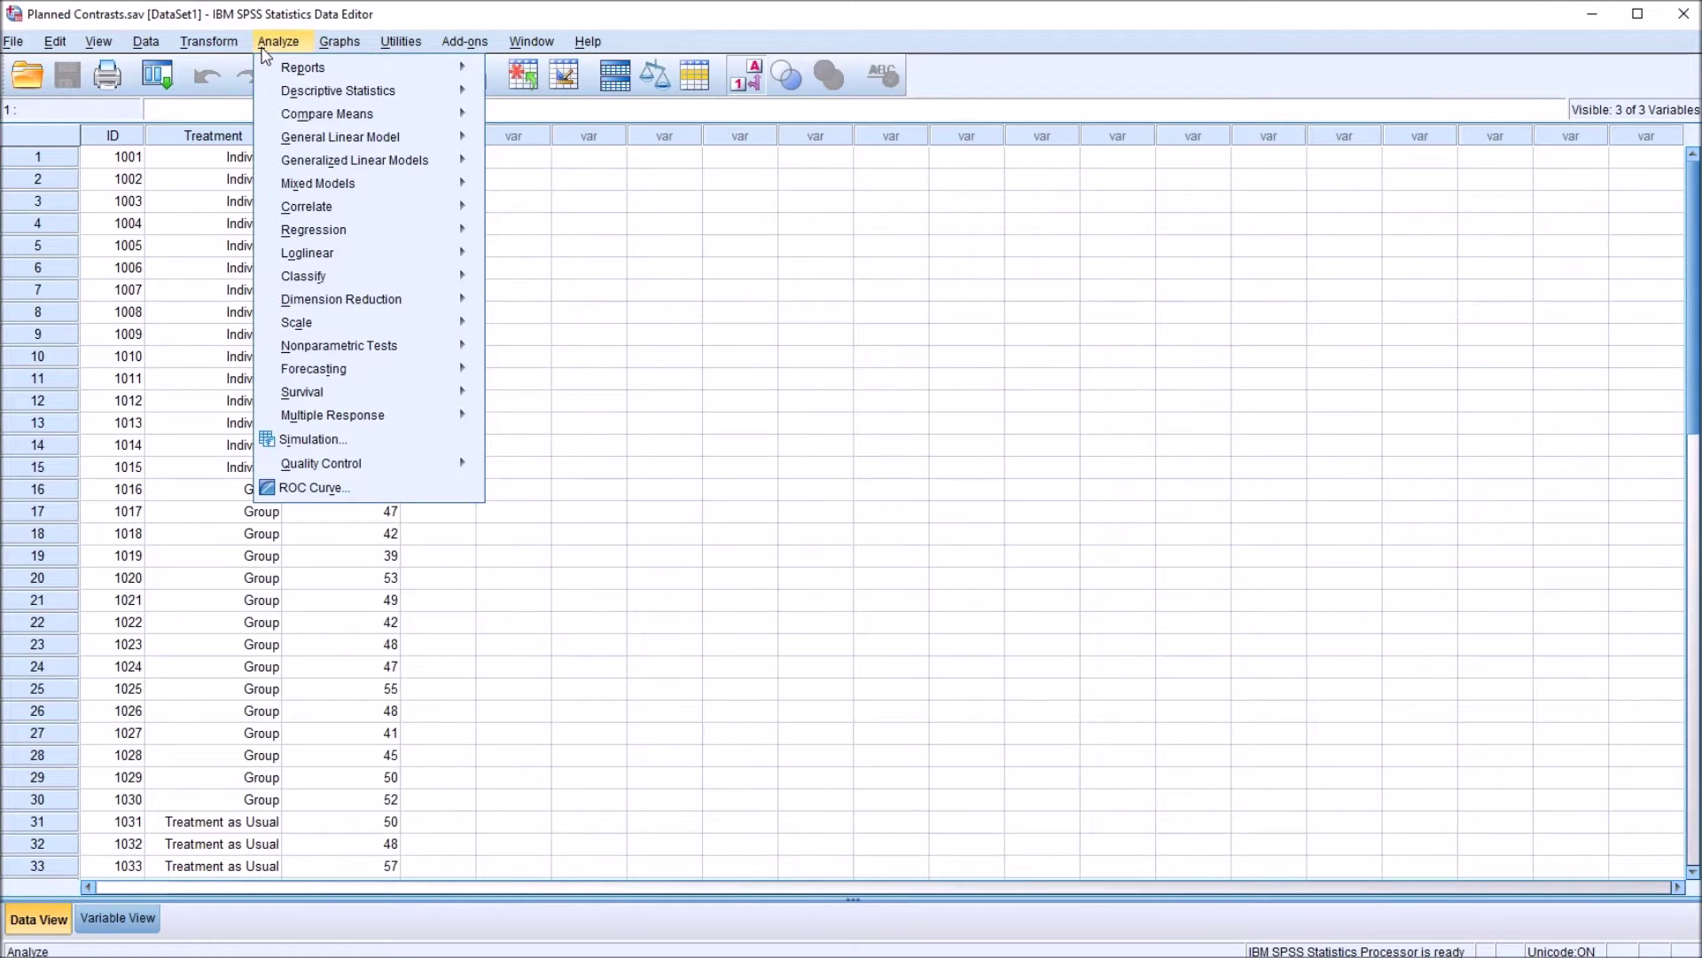
pyautogui.moveTo(327, 119)
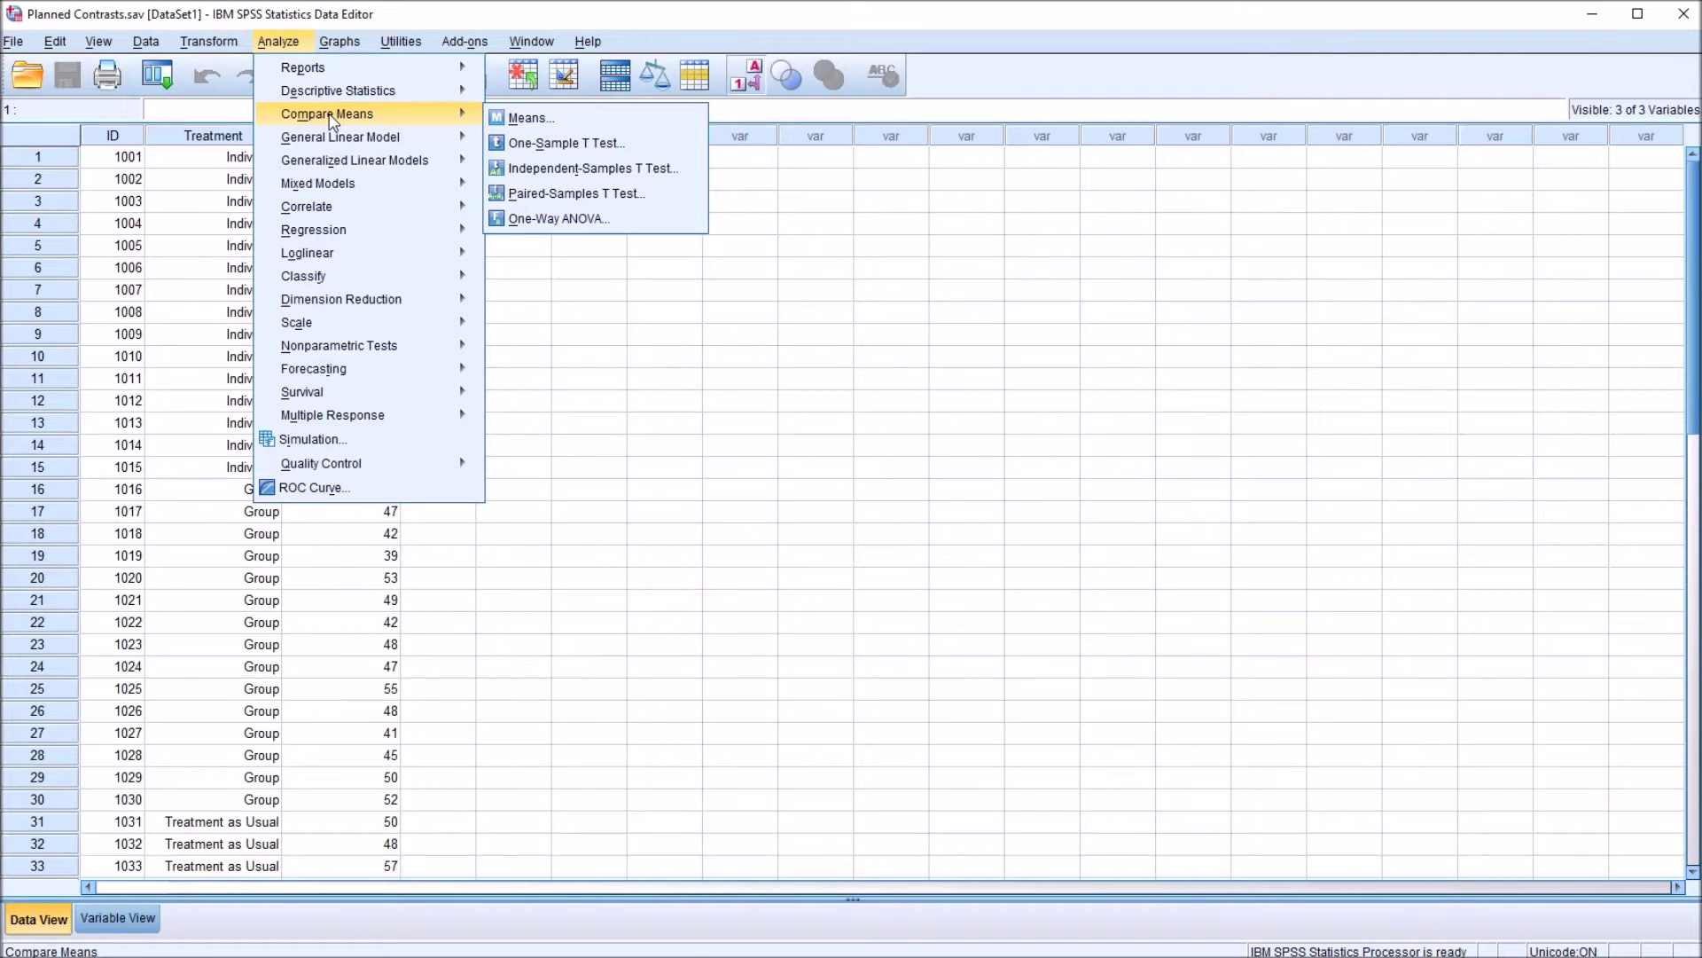
pyautogui.click(552, 219)
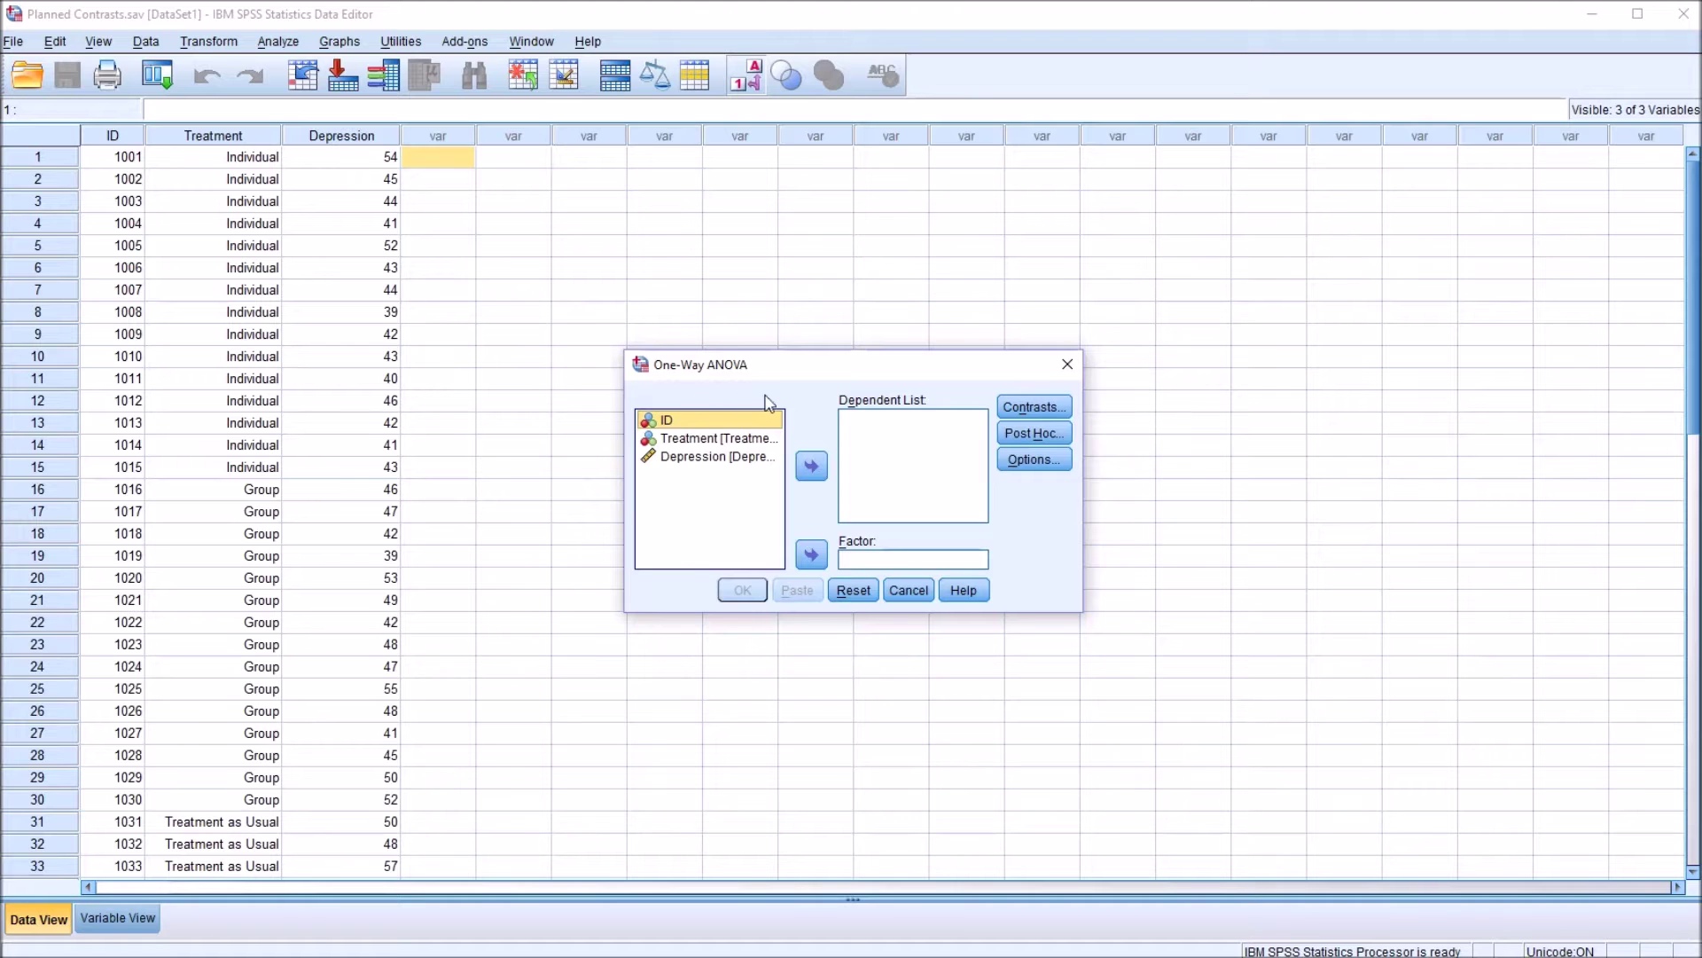
pyautogui.moveTo(688, 446); pyautogui.dragTo(862, 565)
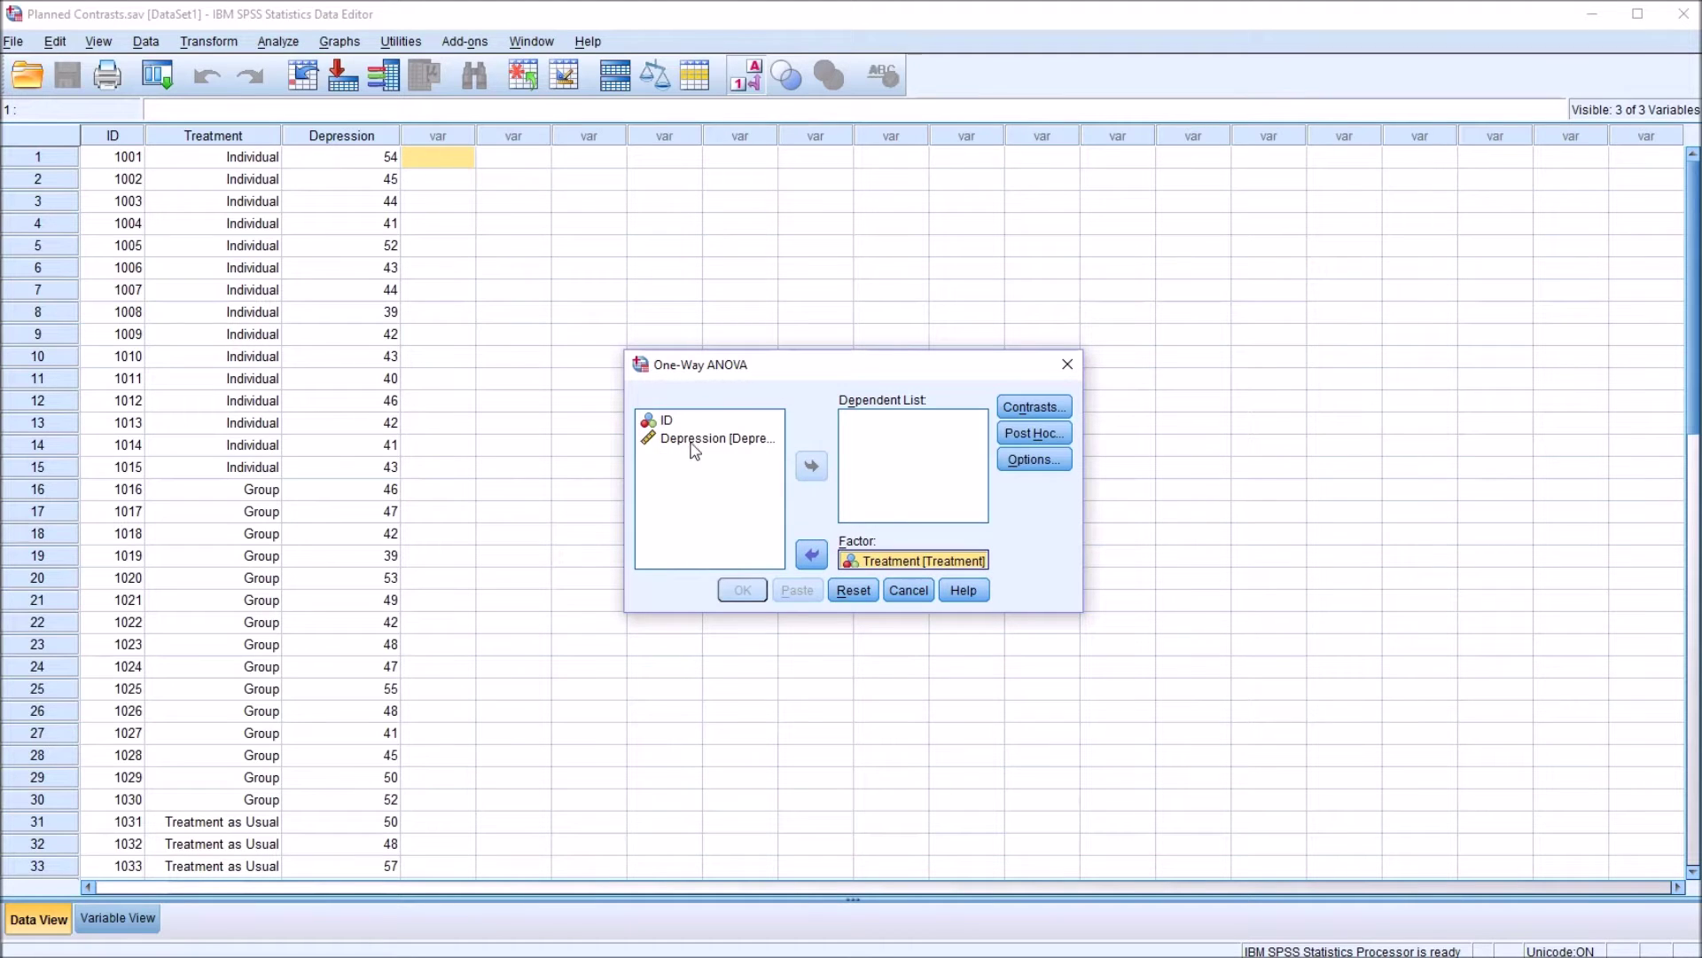
pyautogui.moveTo(701, 455); pyautogui.dragTo(873, 461)
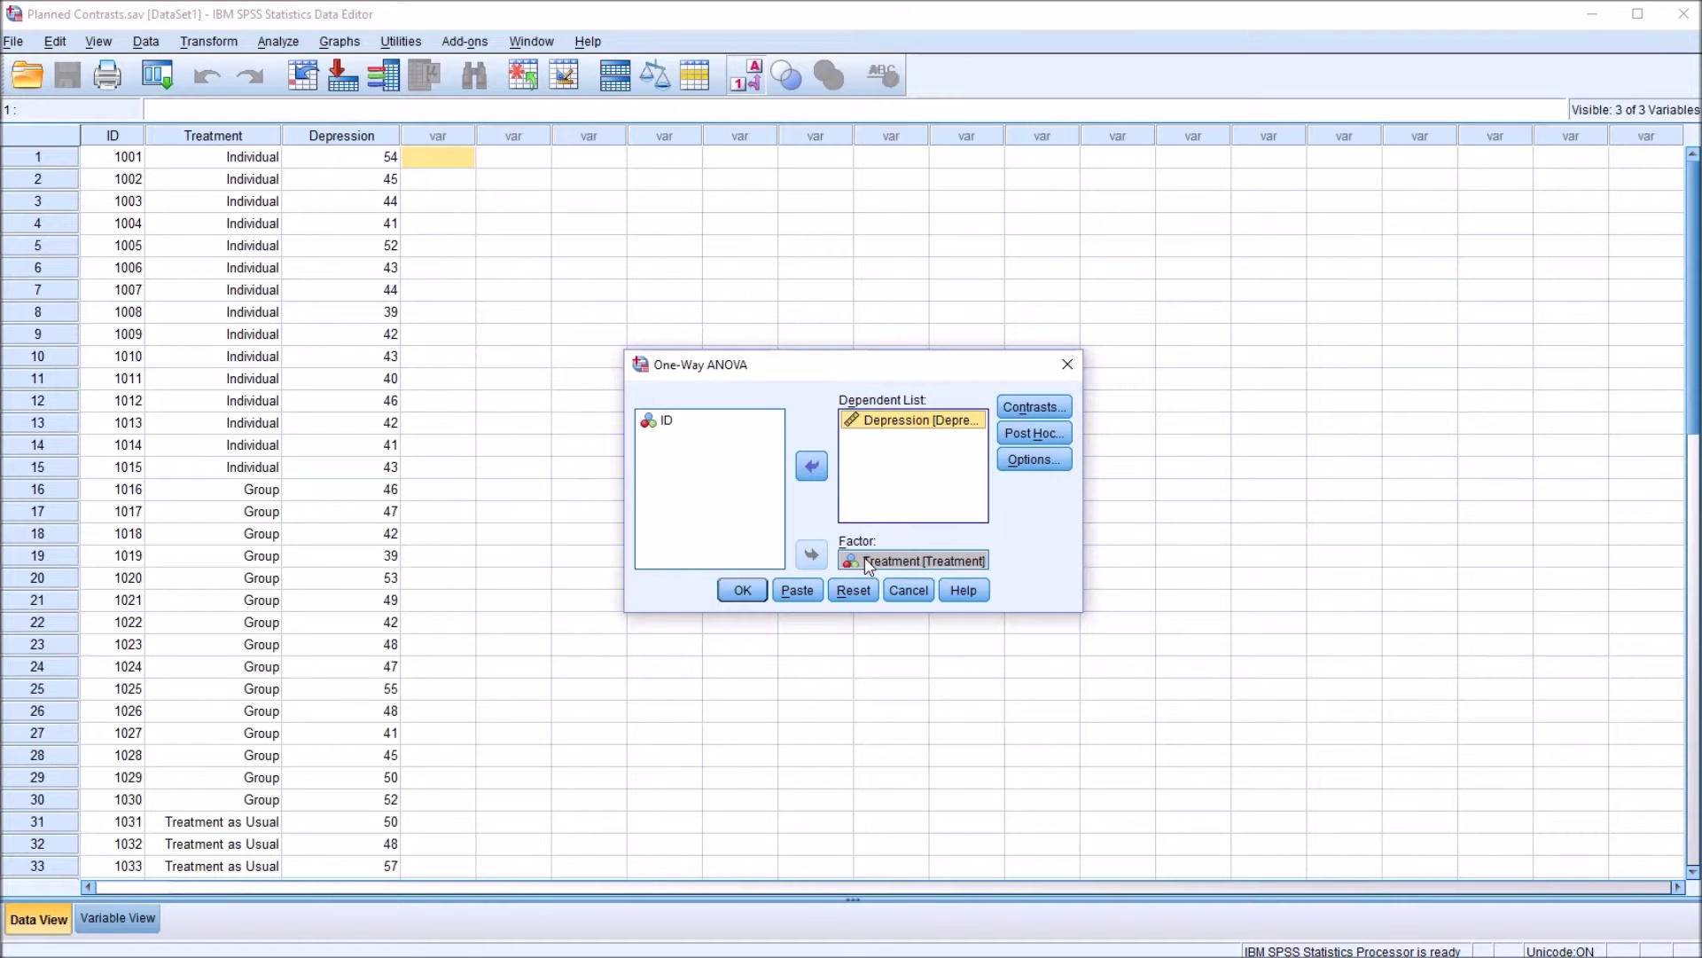
pyautogui.click(865, 559)
pyautogui.click(884, 424)
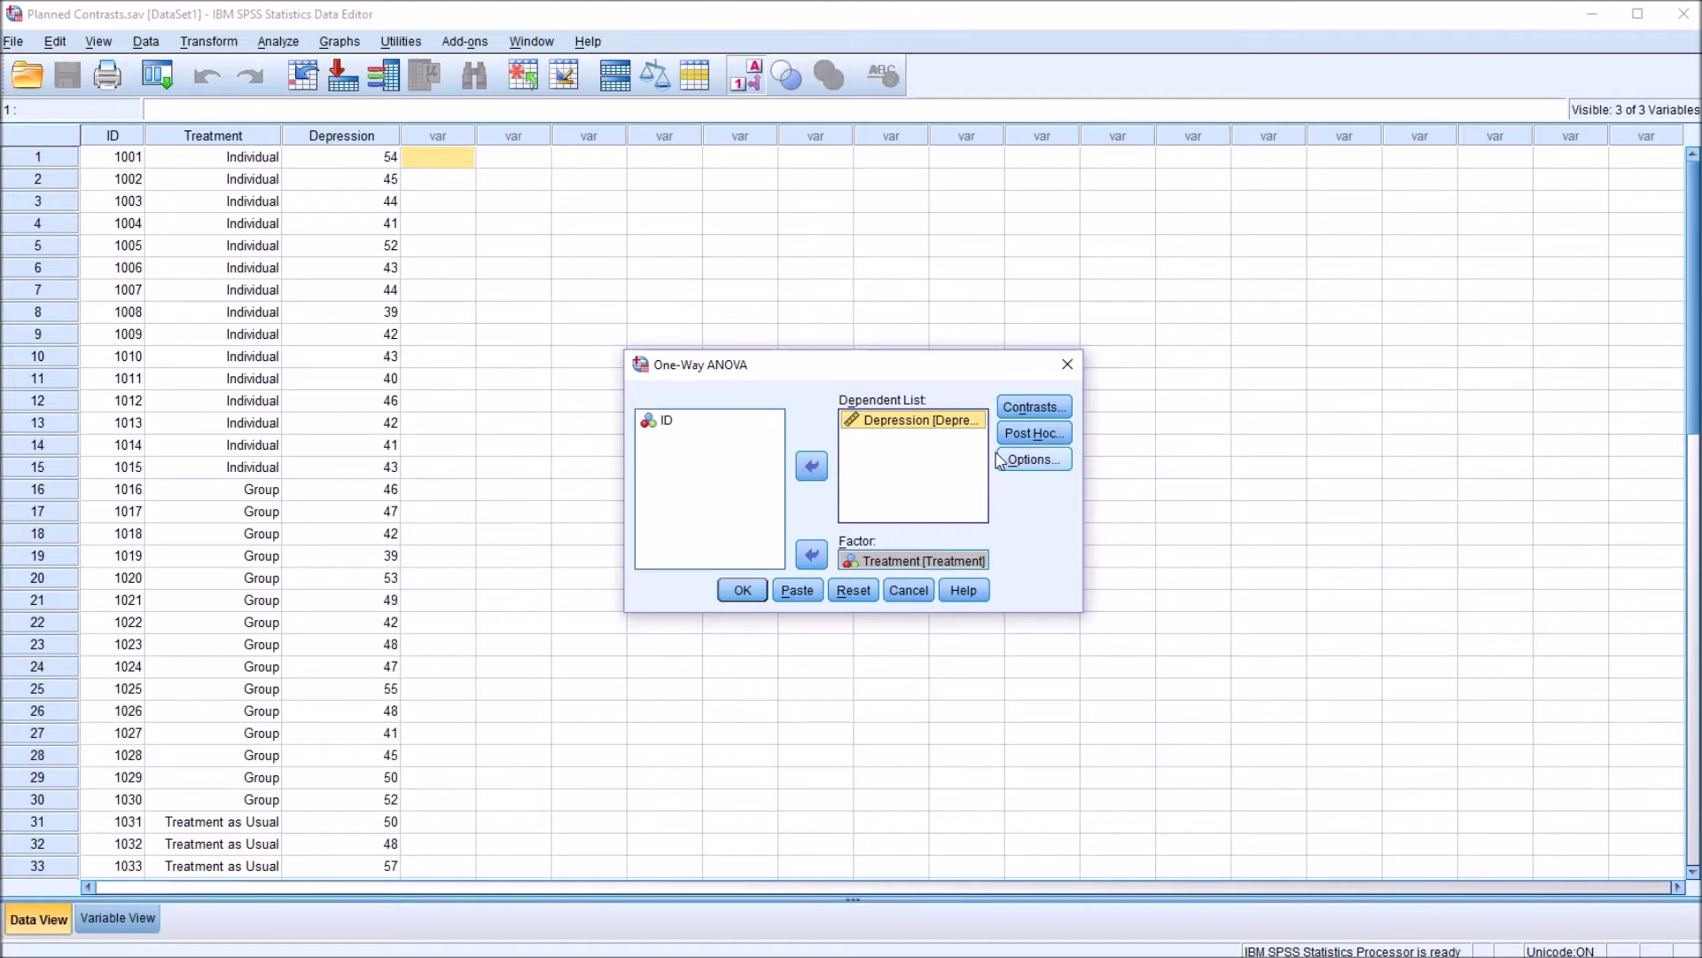
# - Enable the homogeneity of variance test in the ANOVA options and run the analysis
pyautogui.click(1026, 461)
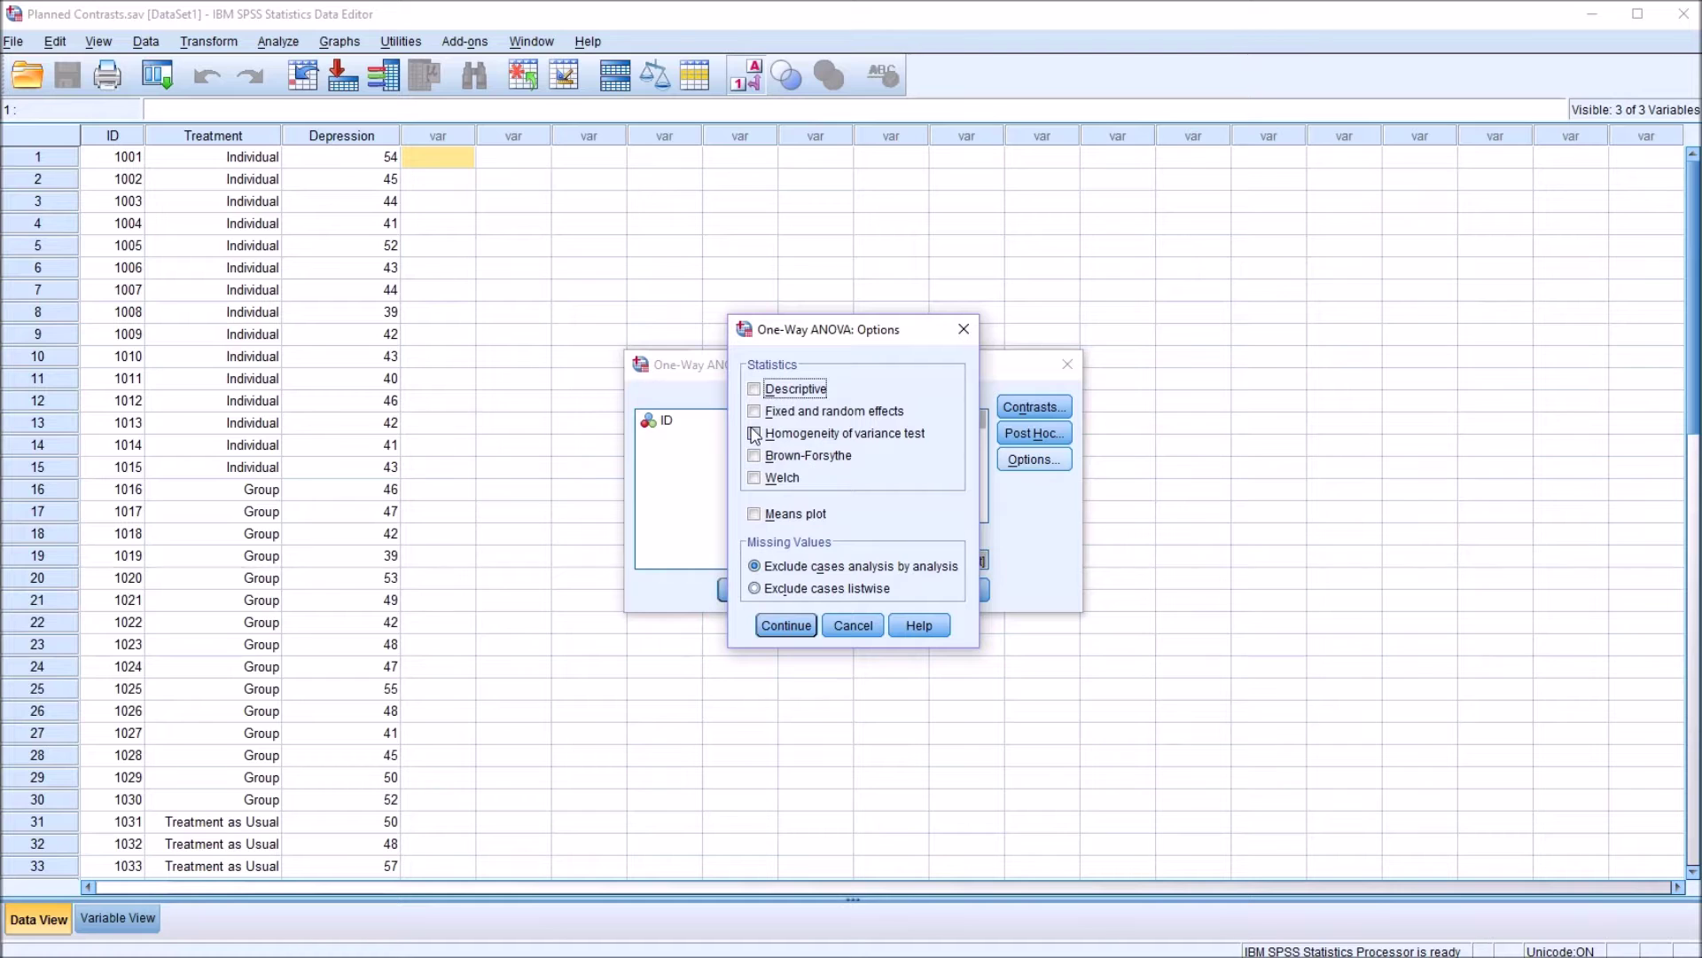
pyautogui.click(755, 434)
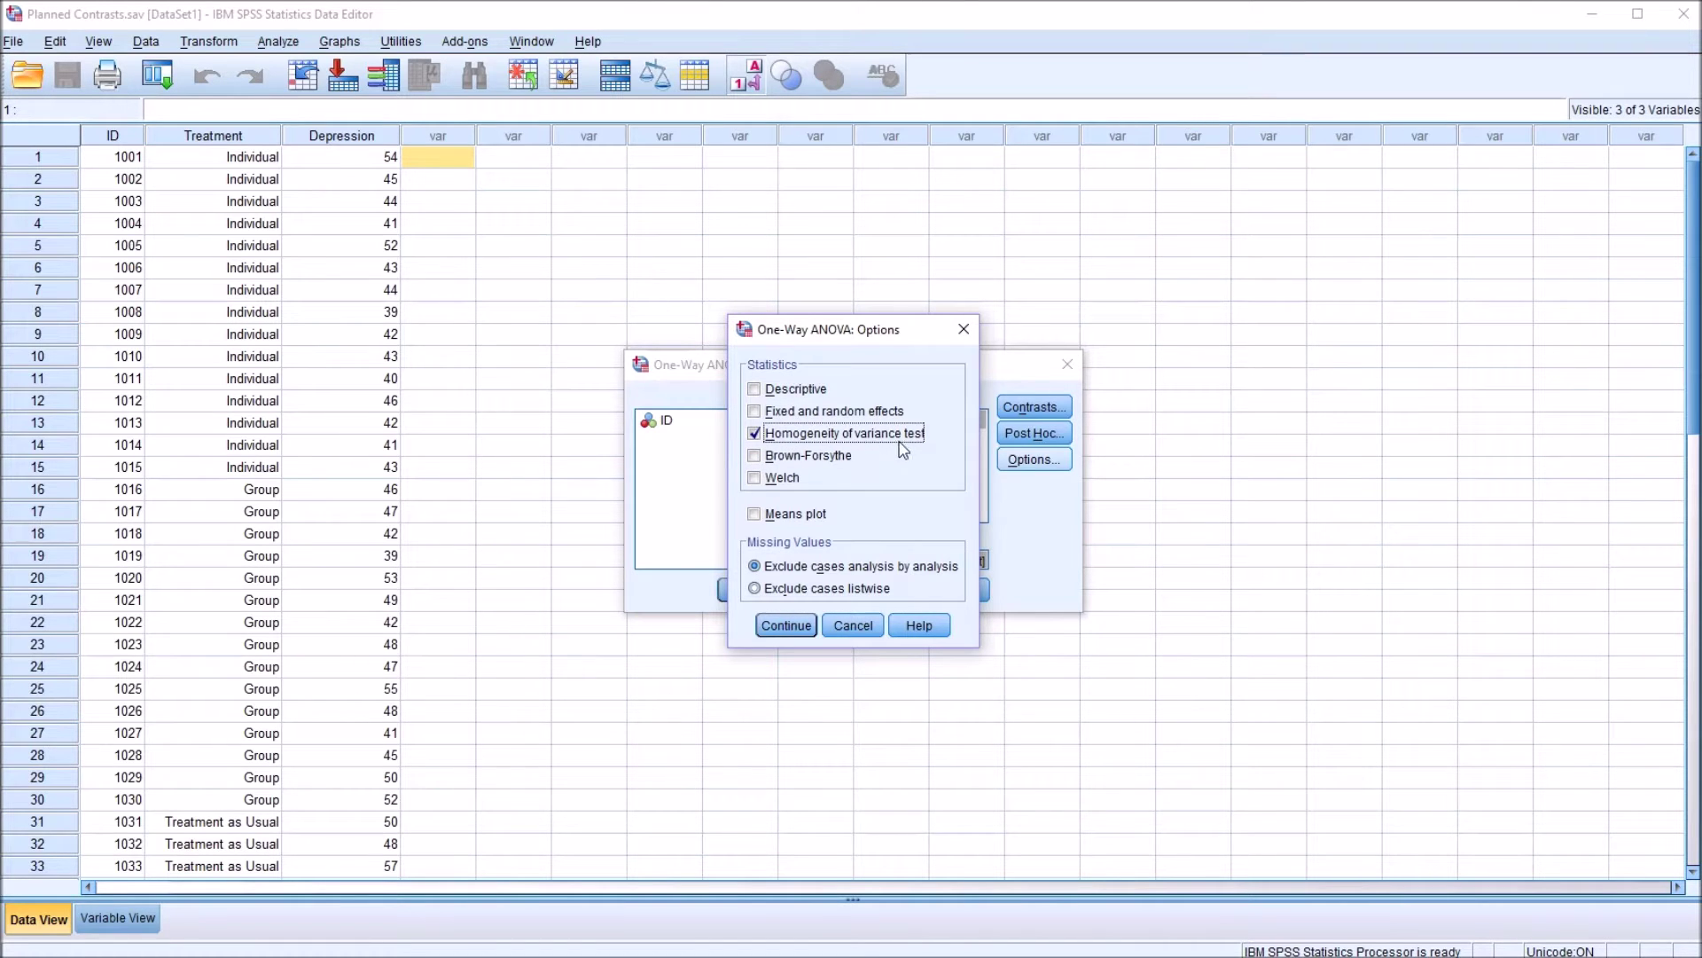
pyautogui.click(778, 626)
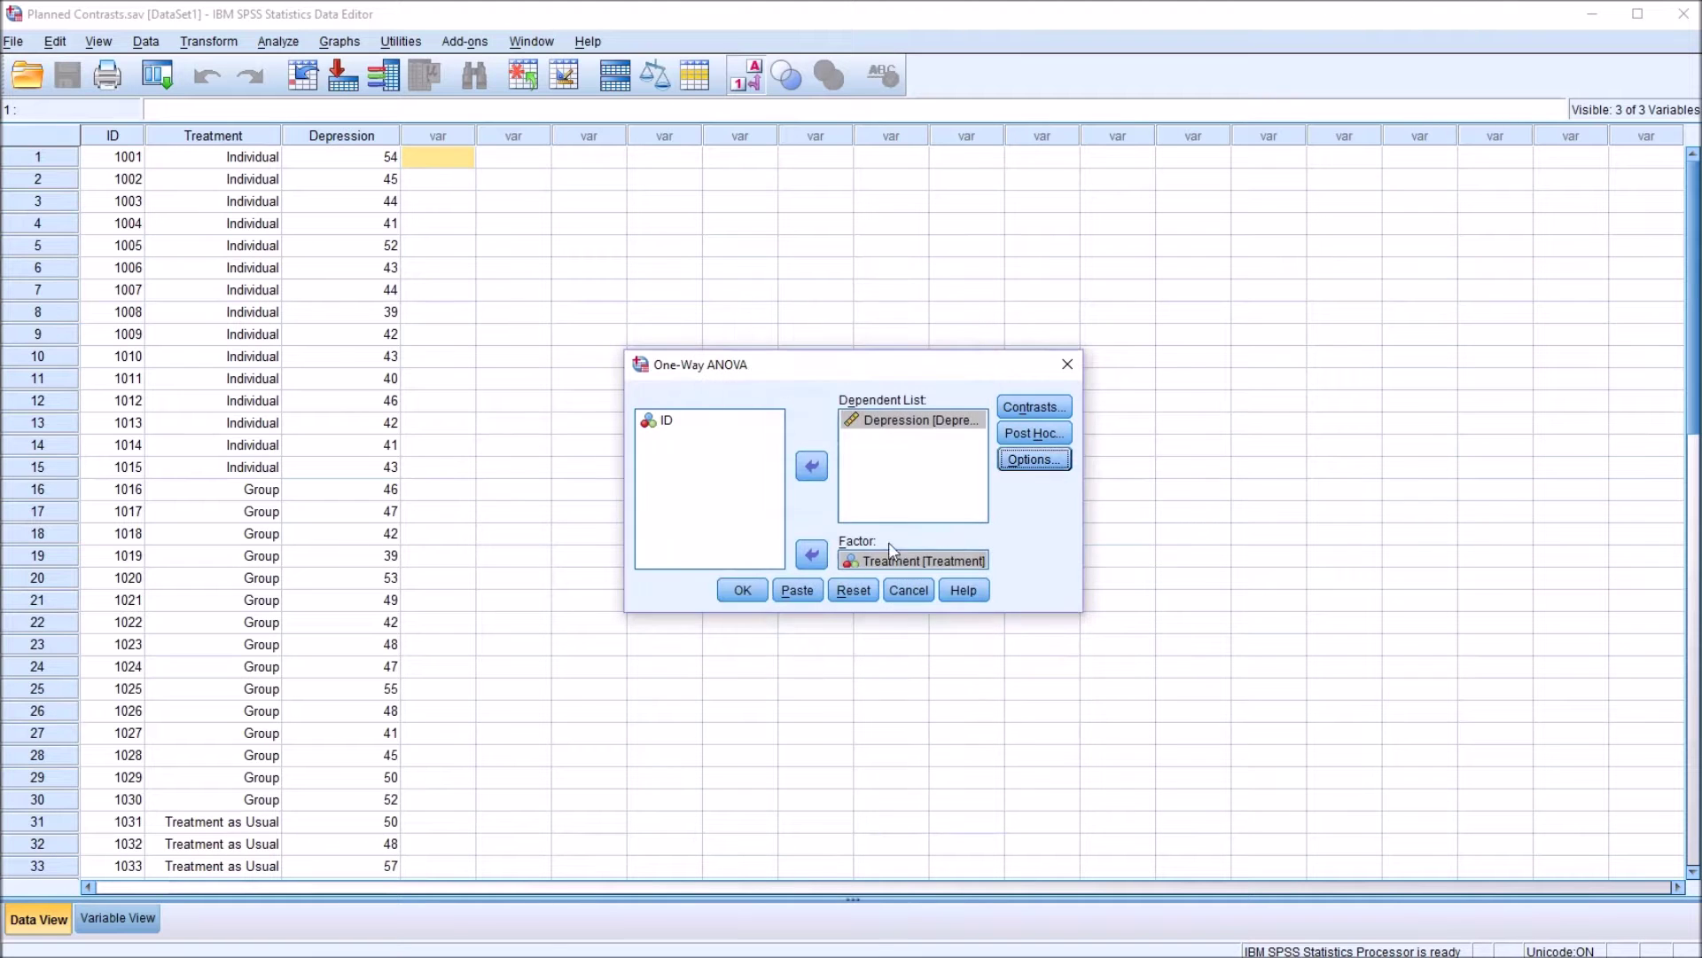
pyautogui.click(743, 591)
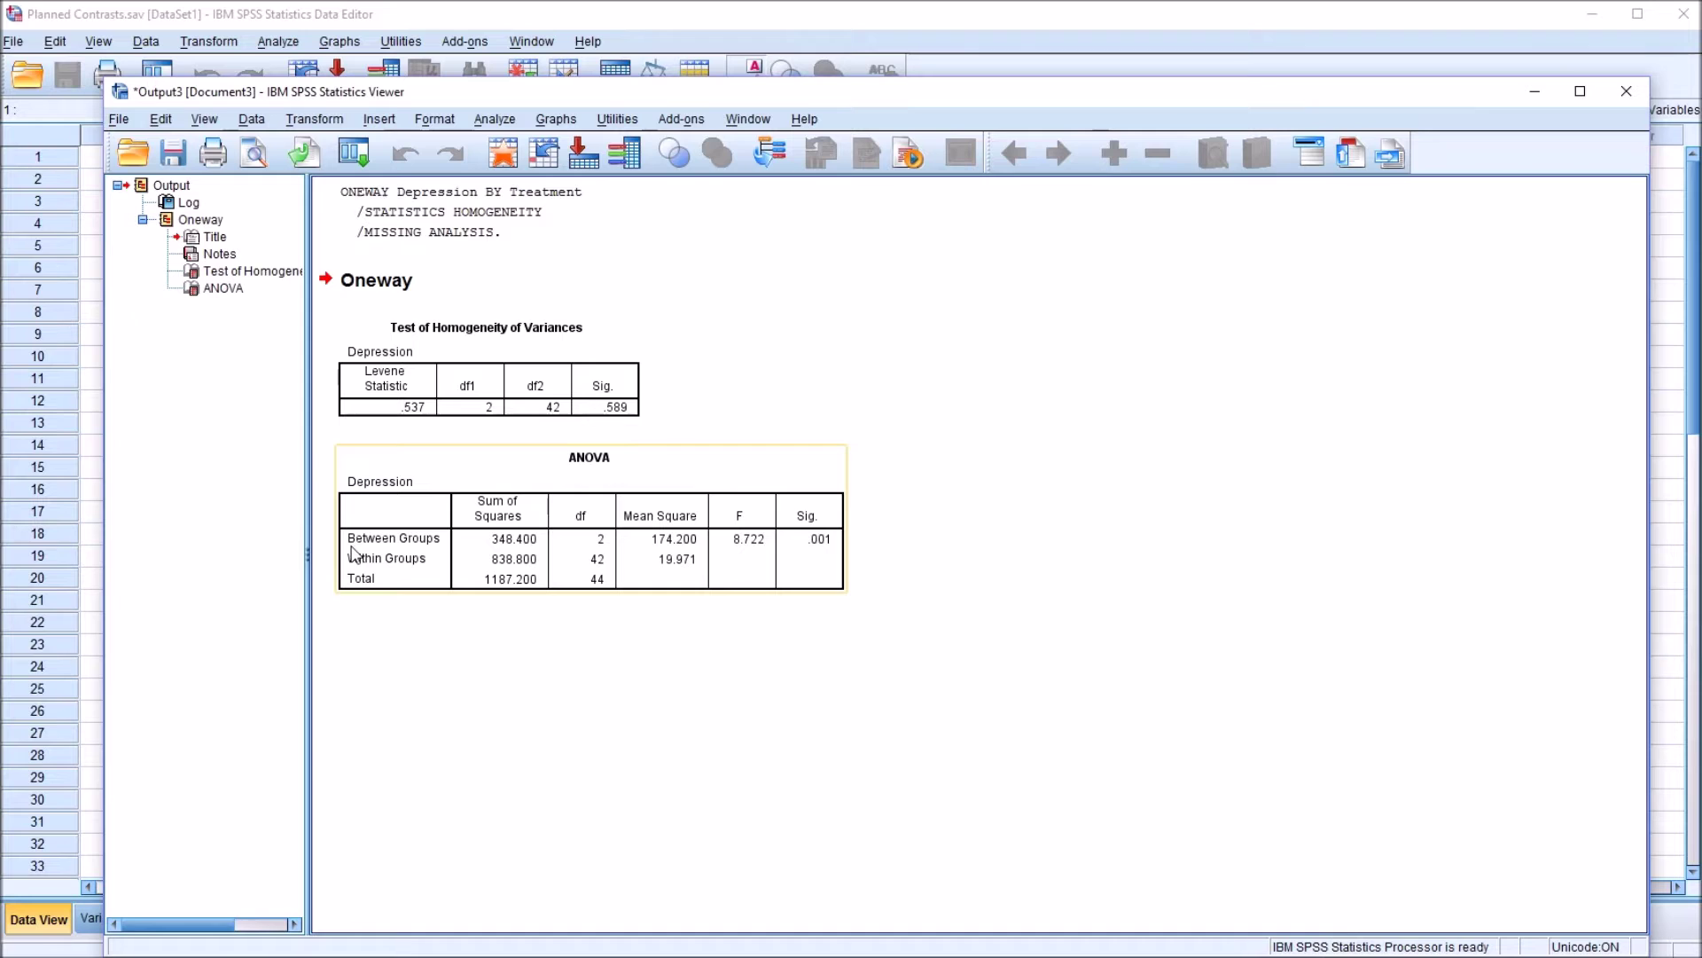
# - Examine the Between Groups row and its significance value in the ANOVA output table
pyautogui.click(376, 547)
pyautogui.doubleClick(377, 546)
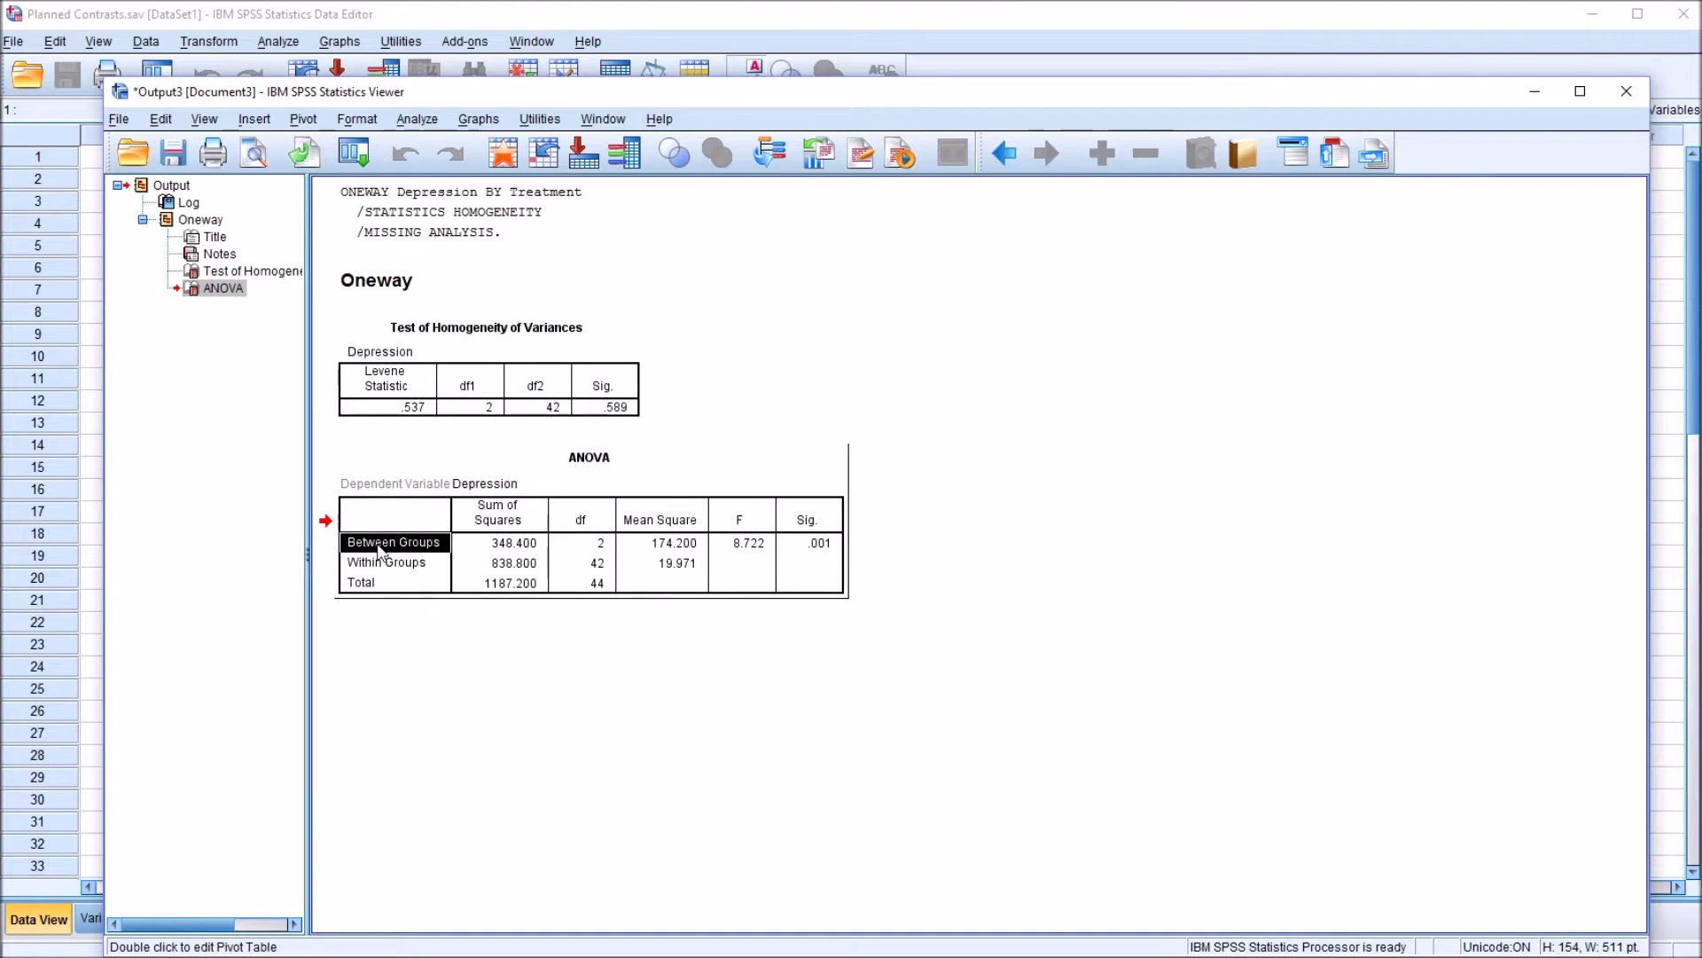
pyautogui.click(805, 544)
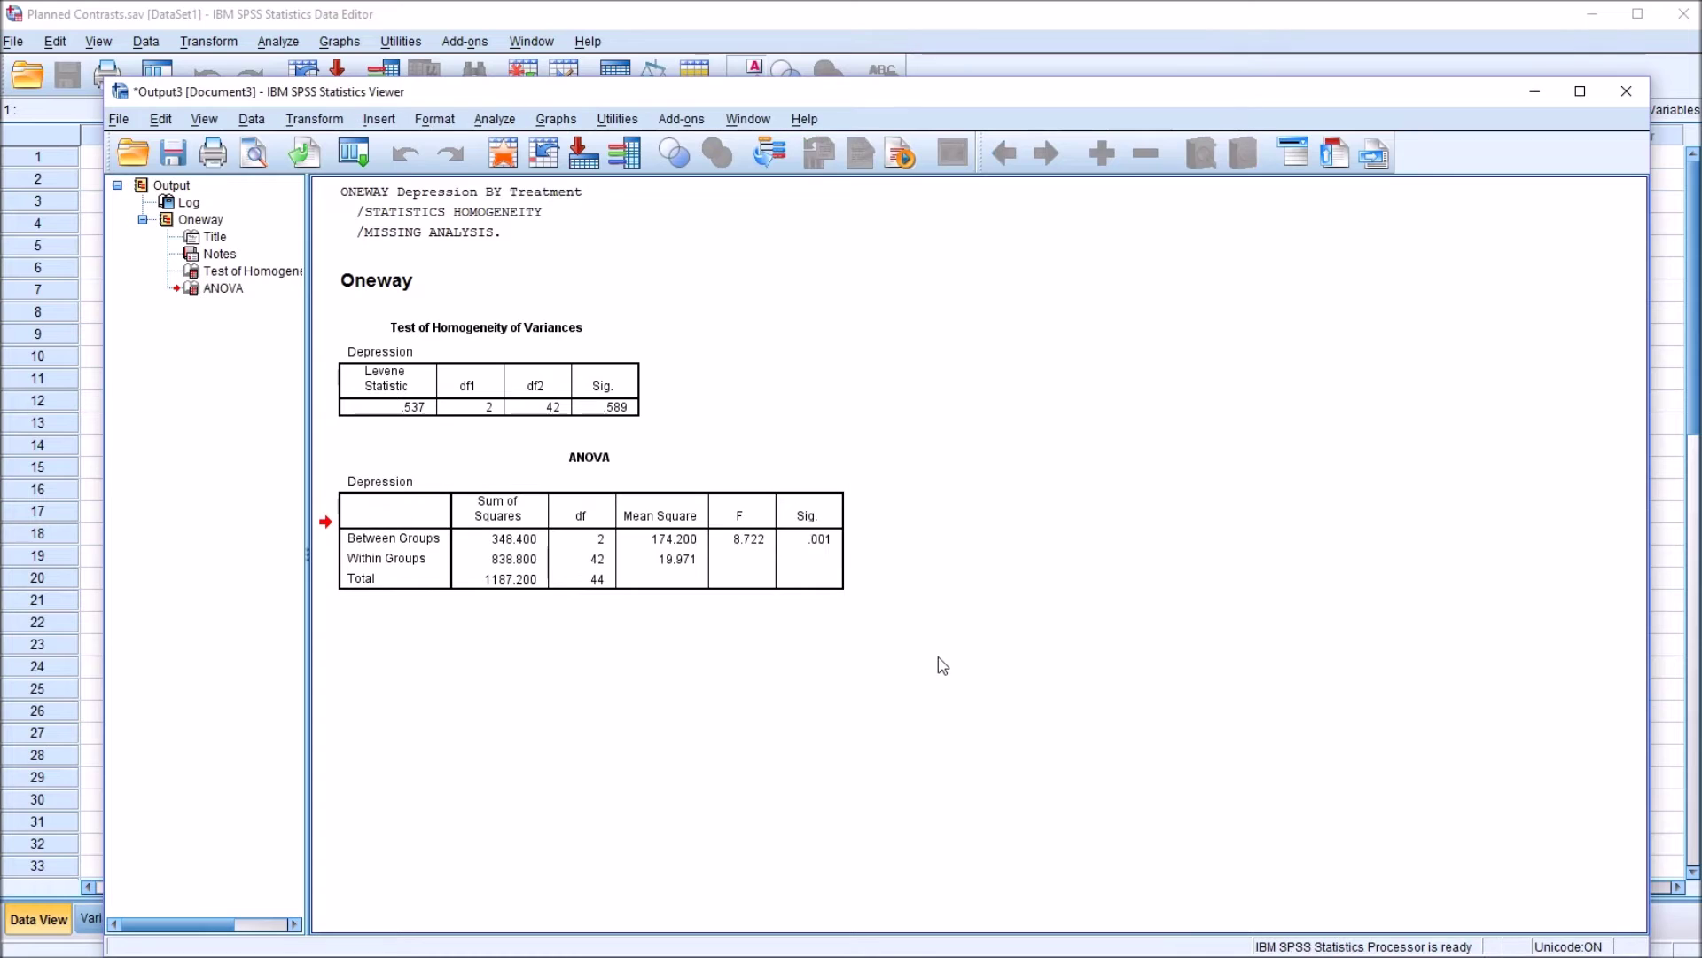
# - Return to the Data Editor and review the Individual, Group and Treatment as Usual case ranges in the Treatment column
pyautogui.click(620, 22)
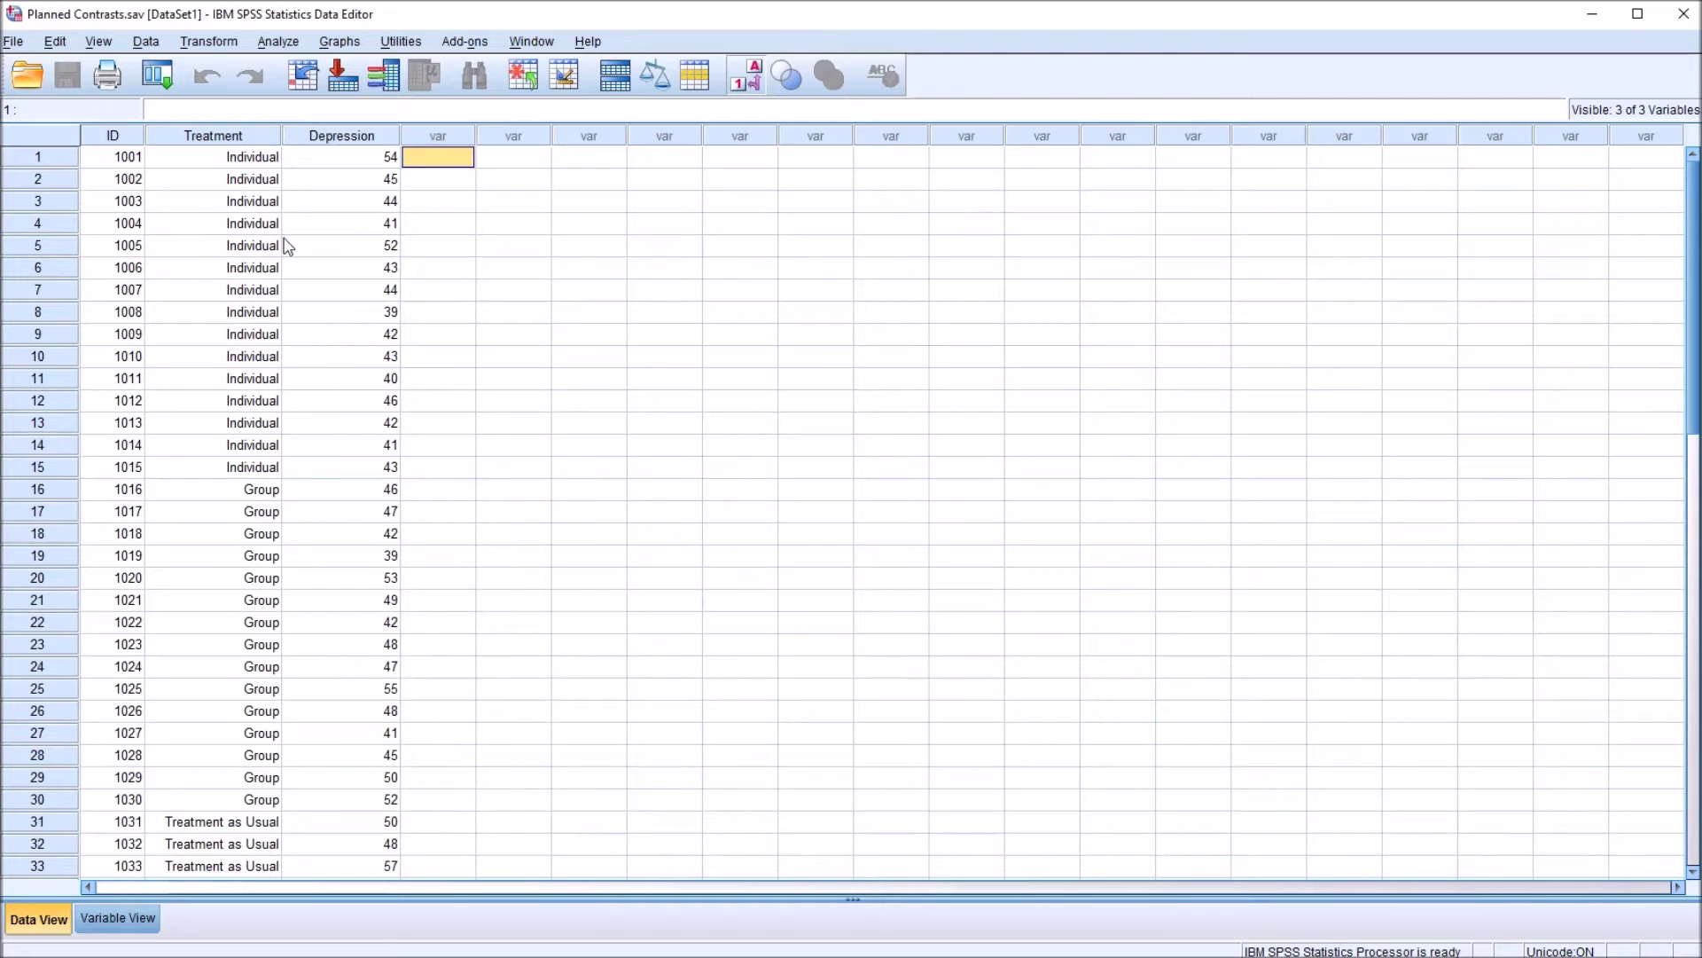
pyautogui.moveTo(197, 165); pyautogui.dragTo(211, 744)
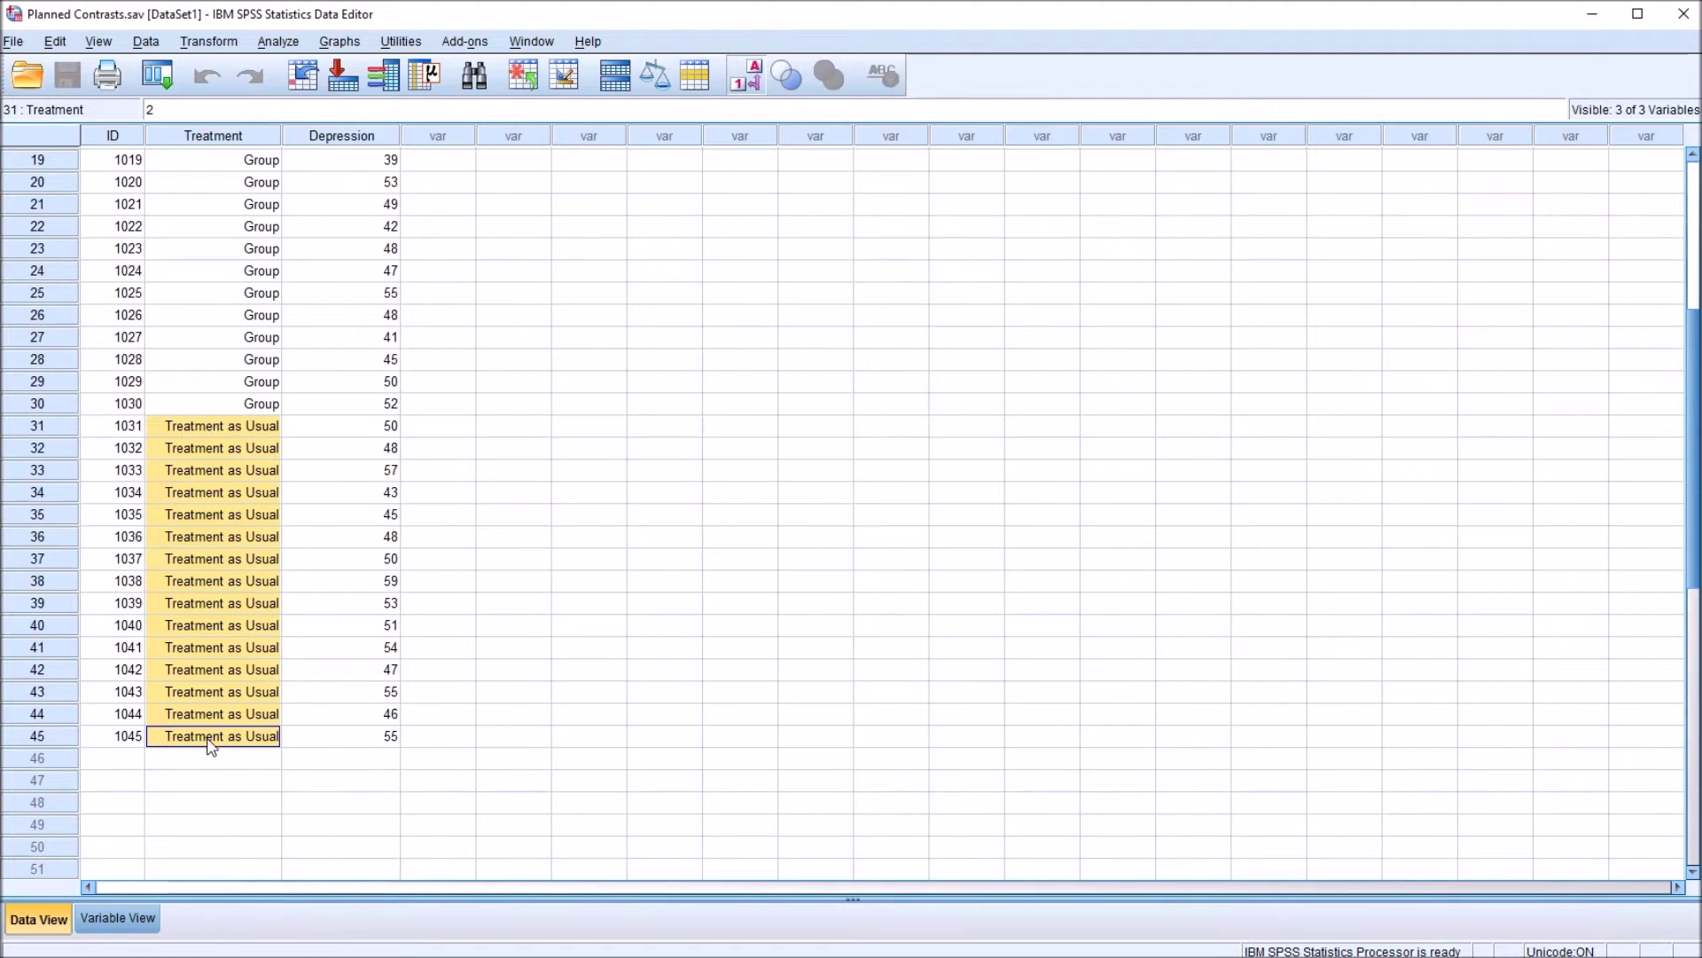
pyautogui.moveTo(1695, 581); pyautogui.dragTo(1695, 411)
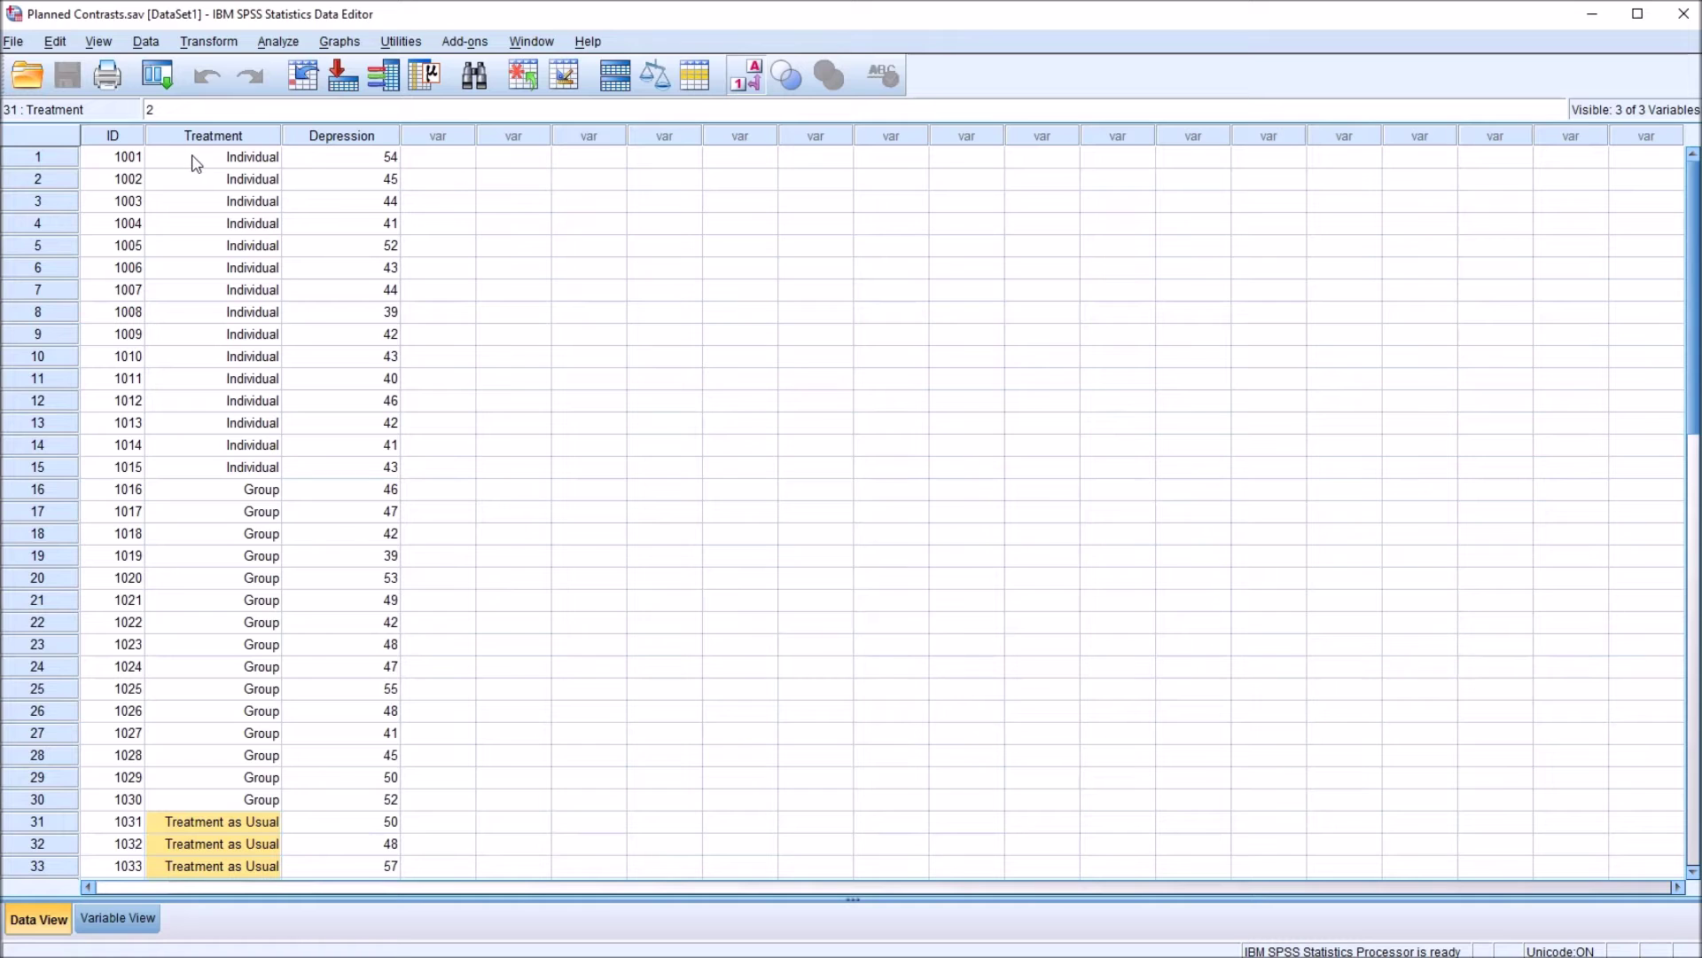
pyautogui.moveTo(203, 164); pyautogui.dragTo(228, 776)
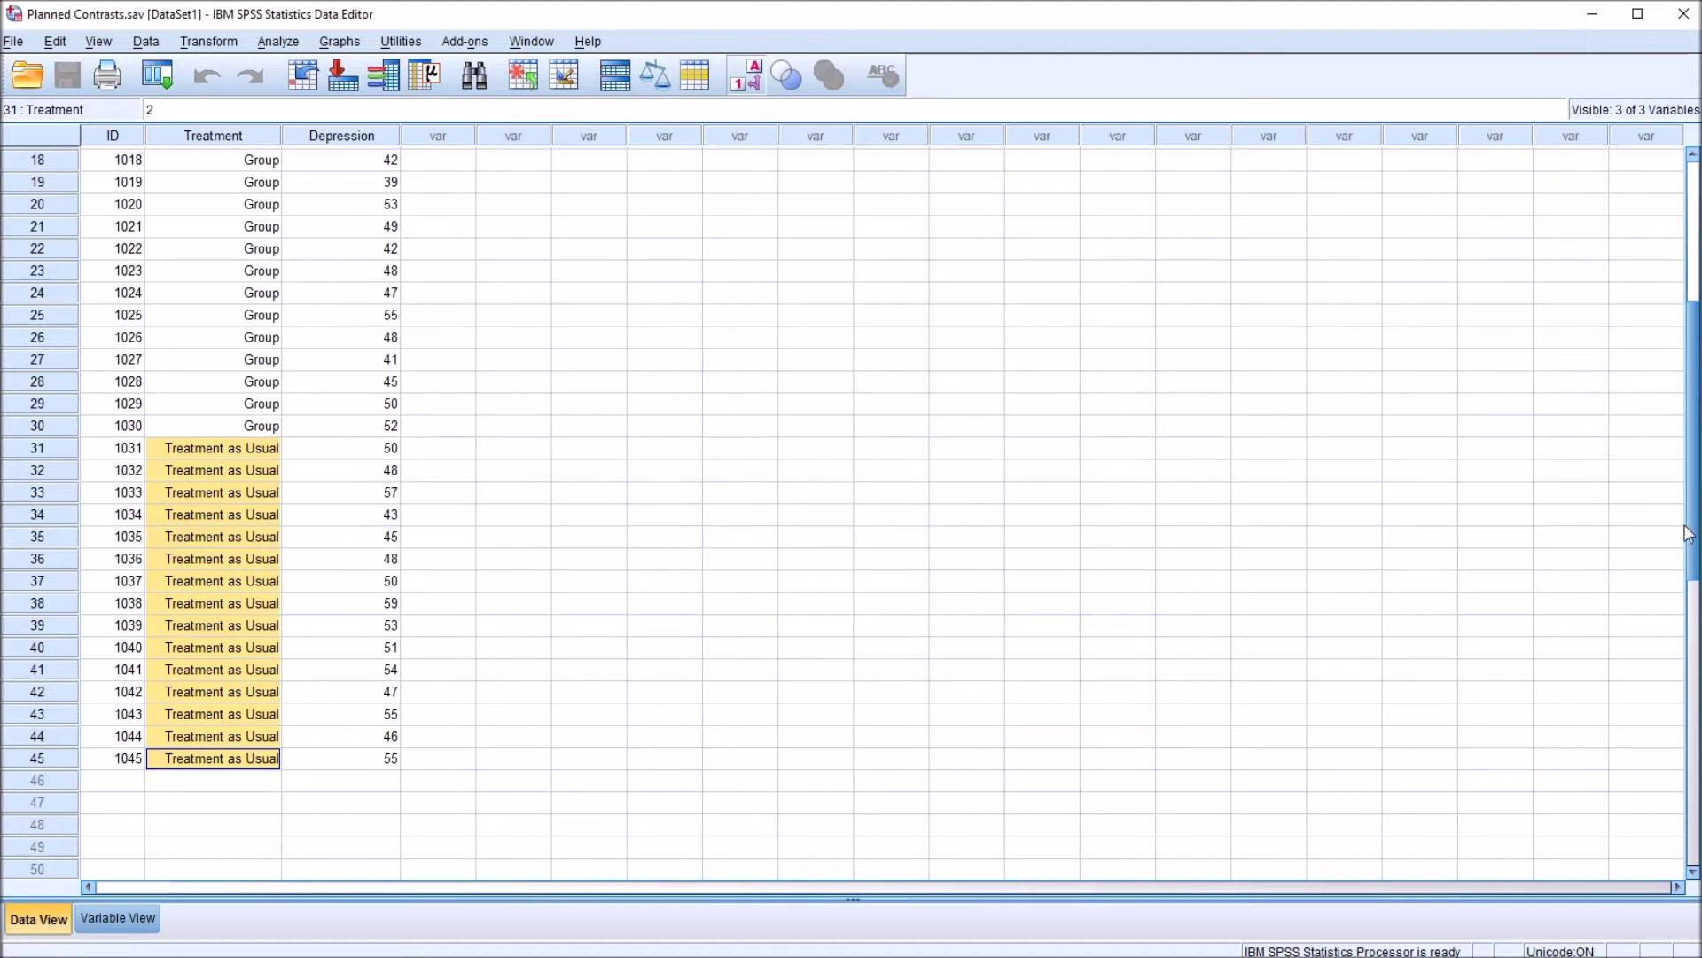
pyautogui.moveTo(1694, 536); pyautogui.dragTo(1680, 346)
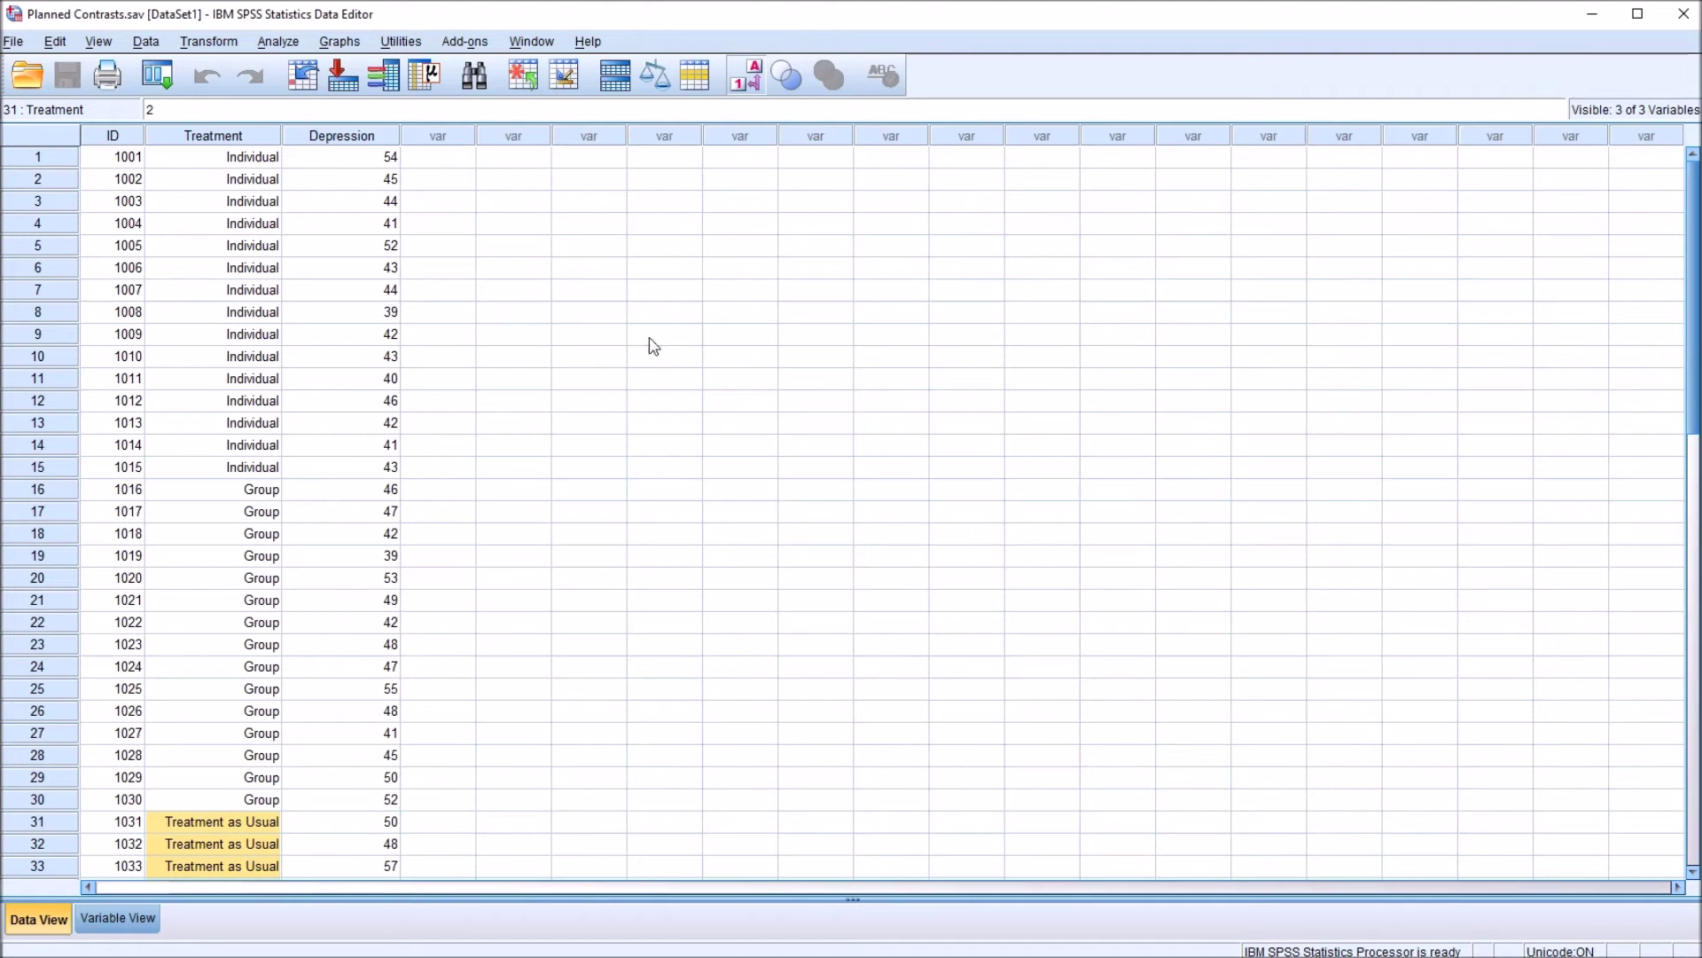
pyautogui.moveTo(196, 162); pyautogui.dragTo(220, 801)
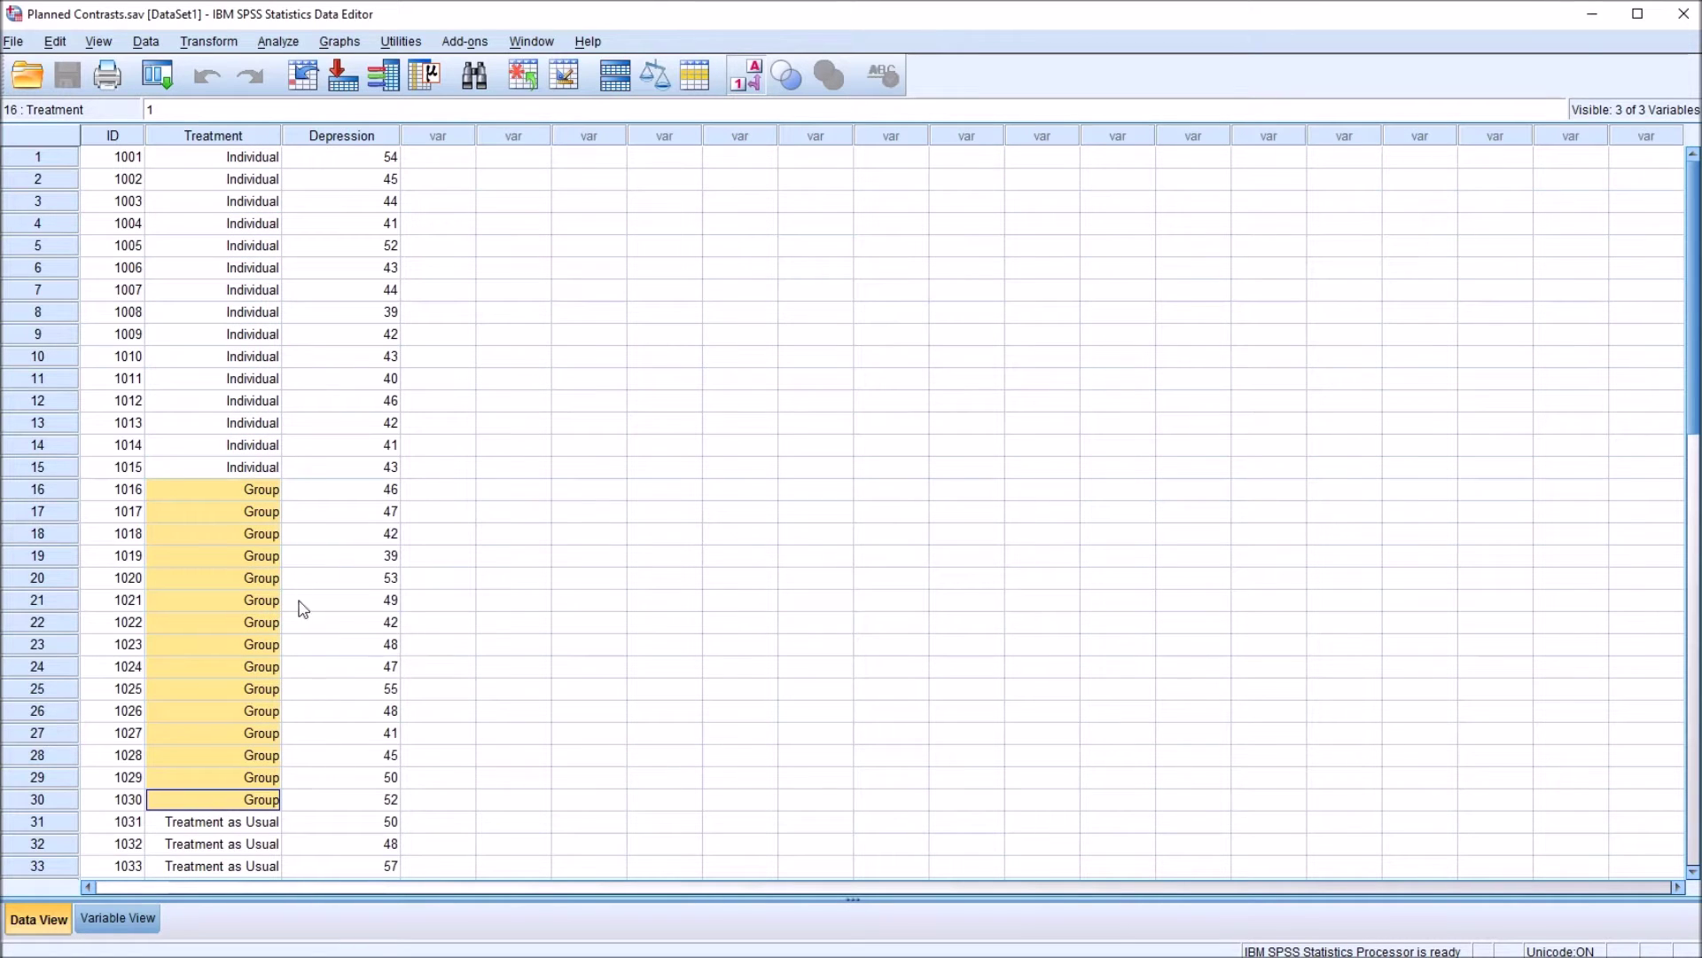
# - Inspect the Treatment column as the grouping factor, including its first cell and the block of Individual cases
pyautogui.click(203, 137)
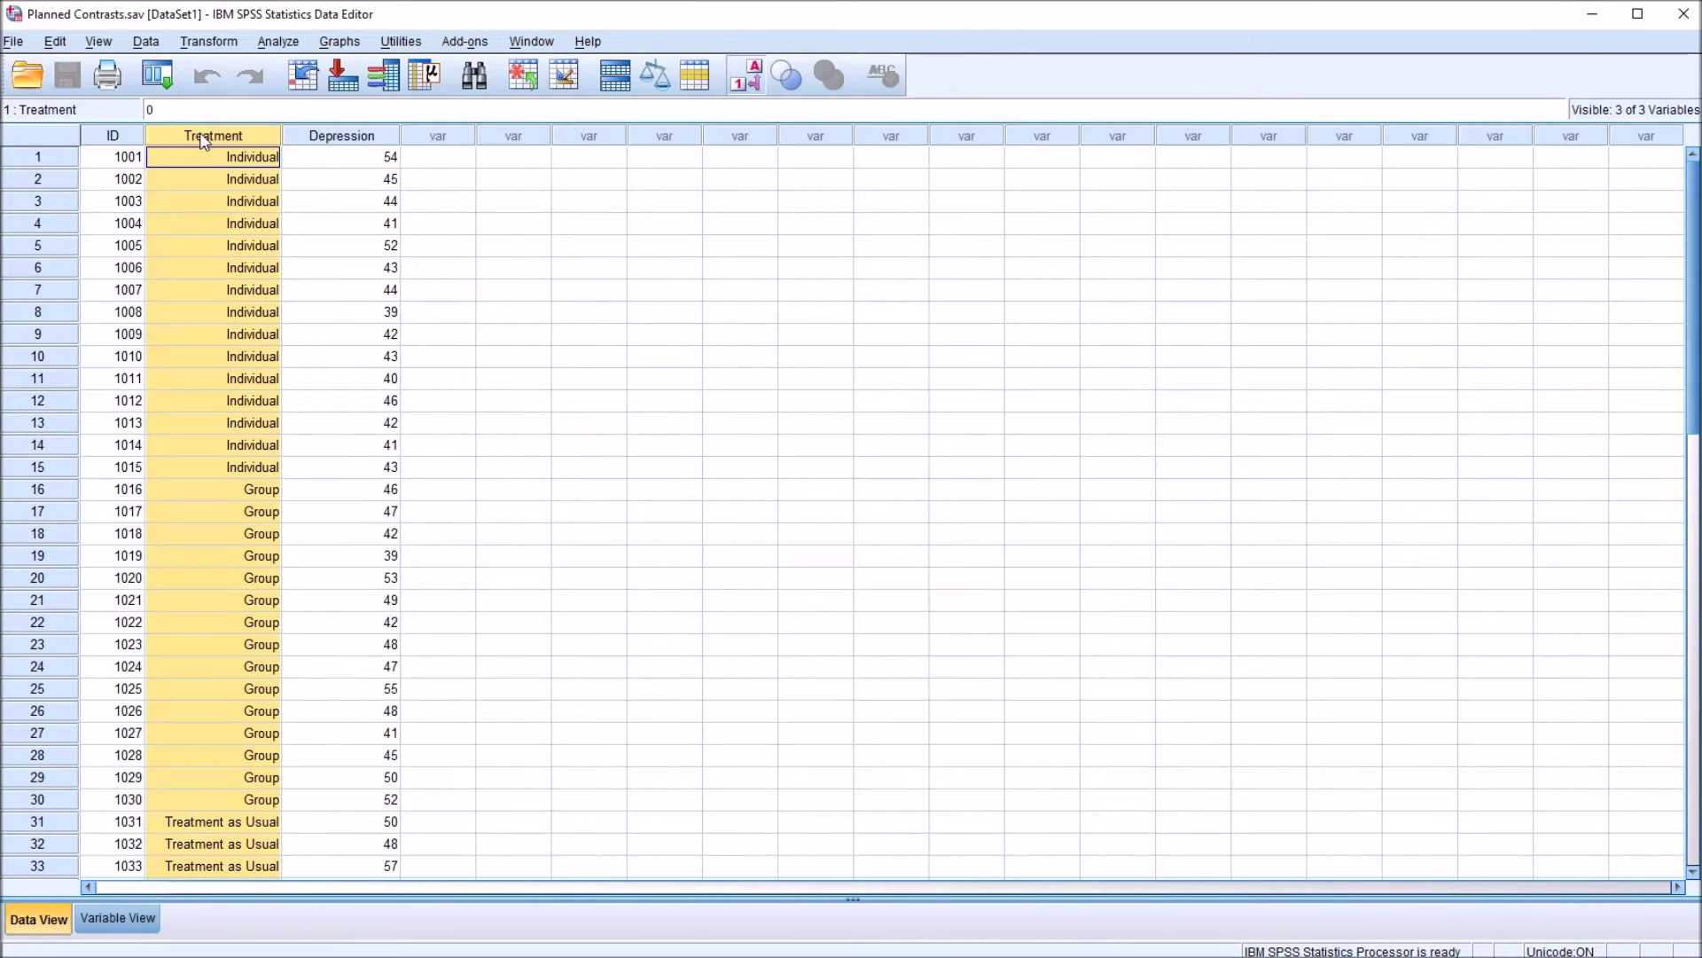
pyautogui.doubleClick(197, 158)
pyautogui.press('Escape')
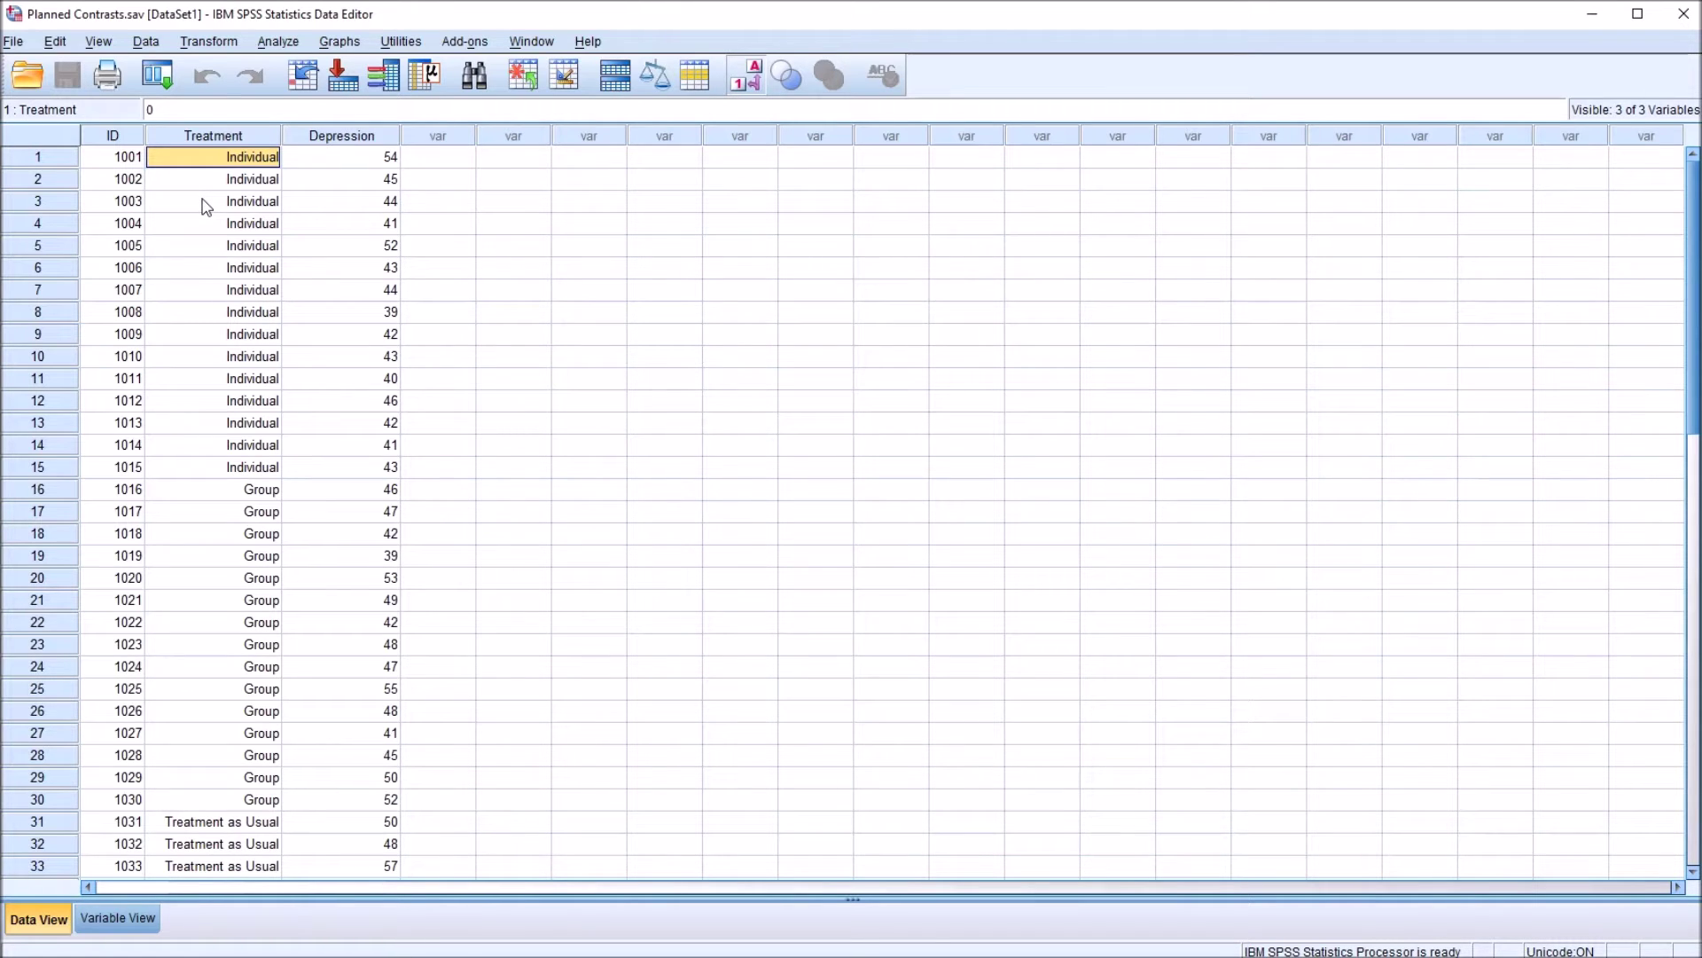
pyautogui.click(204, 138)
pyautogui.doubleClick(193, 159)
pyautogui.press('Escape')
pyautogui.press('Right')
pyautogui.press('Right')
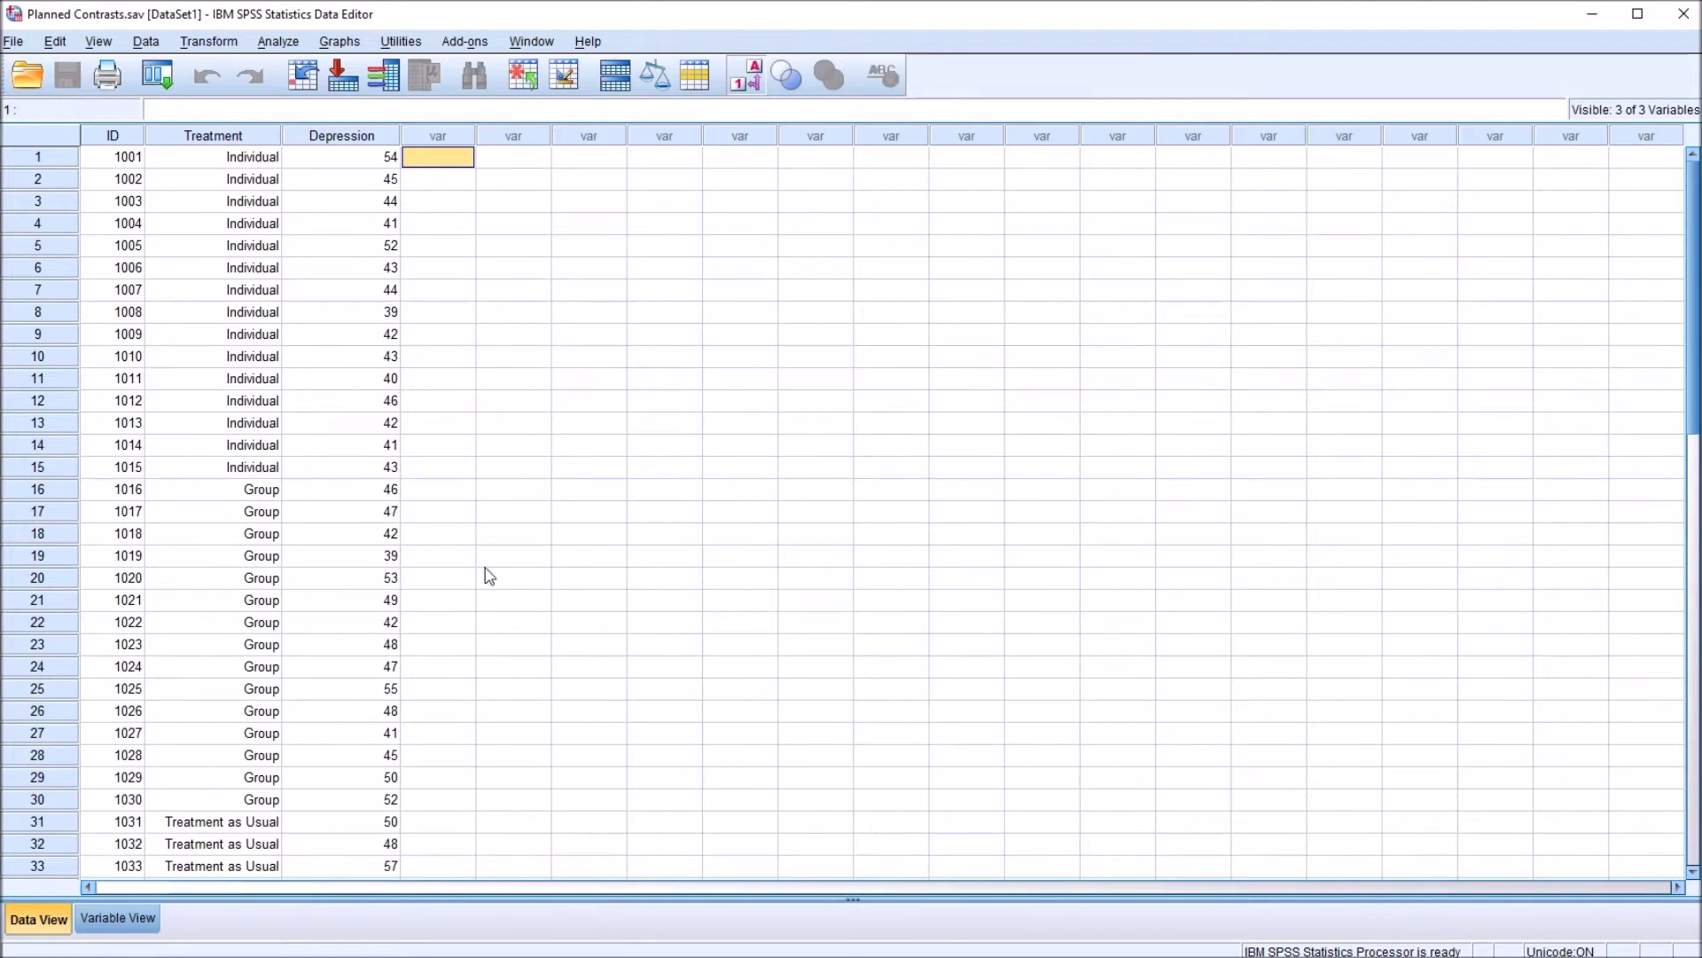
pyautogui.moveTo(201, 167); pyautogui.dragTo(191, 469)
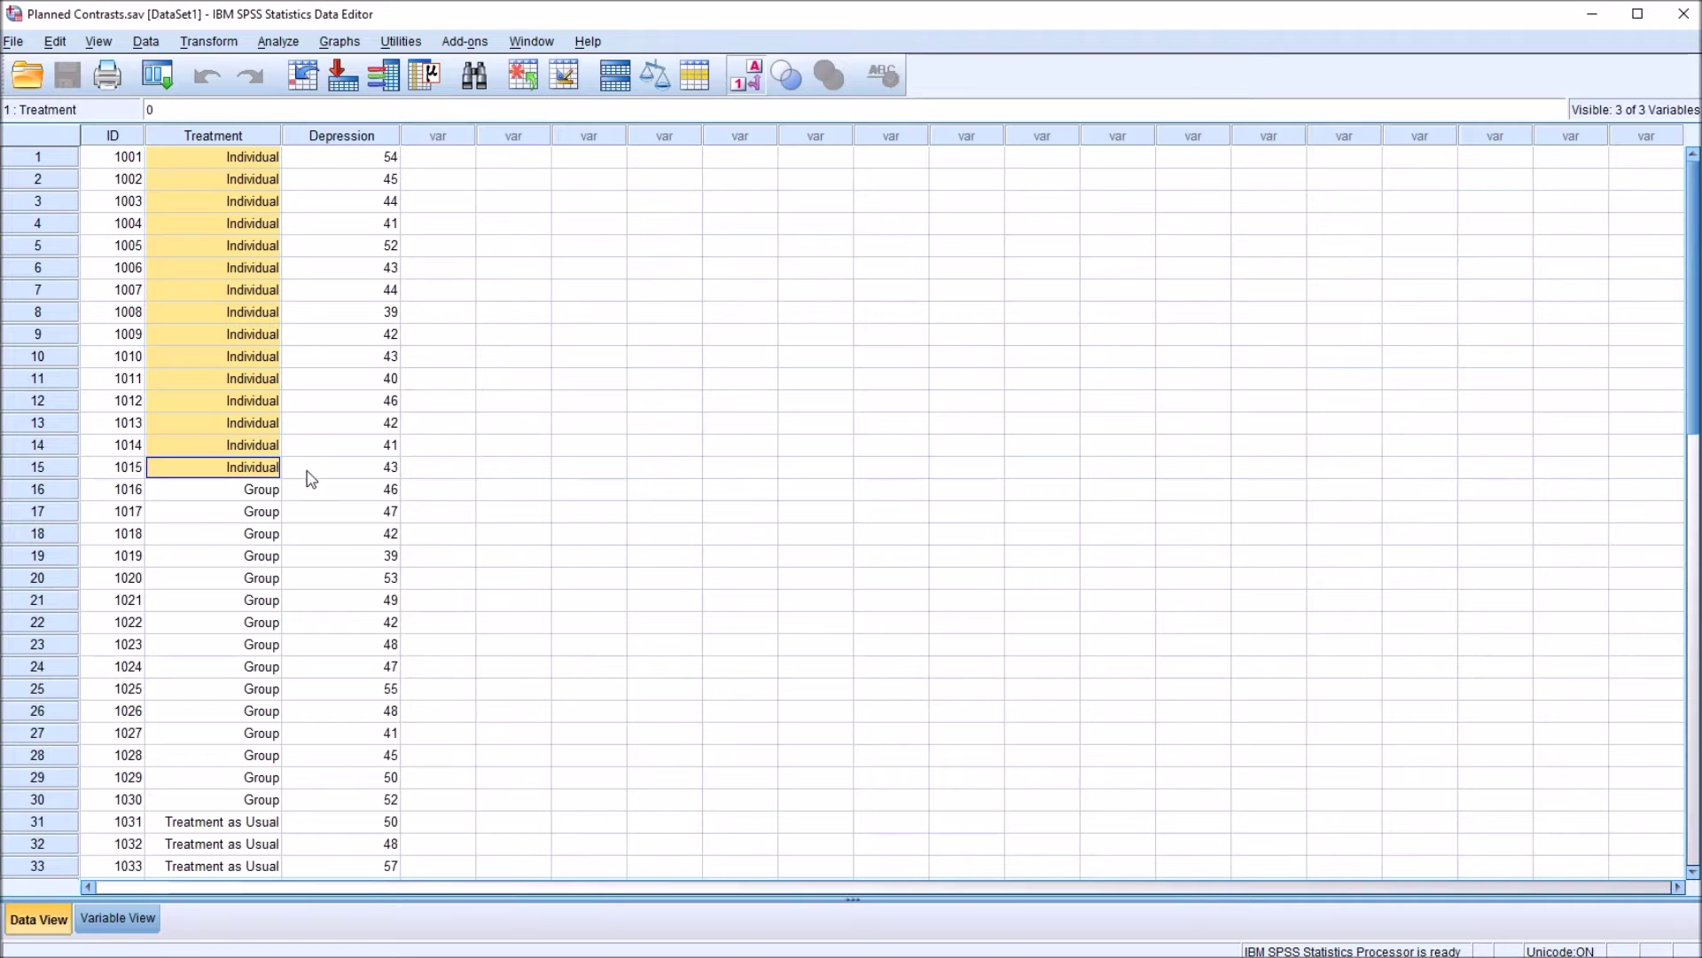
# - Review the Treatment column by case block, setting the Individual and Group cases against the Treatment as Usual cases
pyautogui.doubleClick(217, 223)
pyautogui.moveTo(197, 166); pyautogui.dragTo(222, 803)
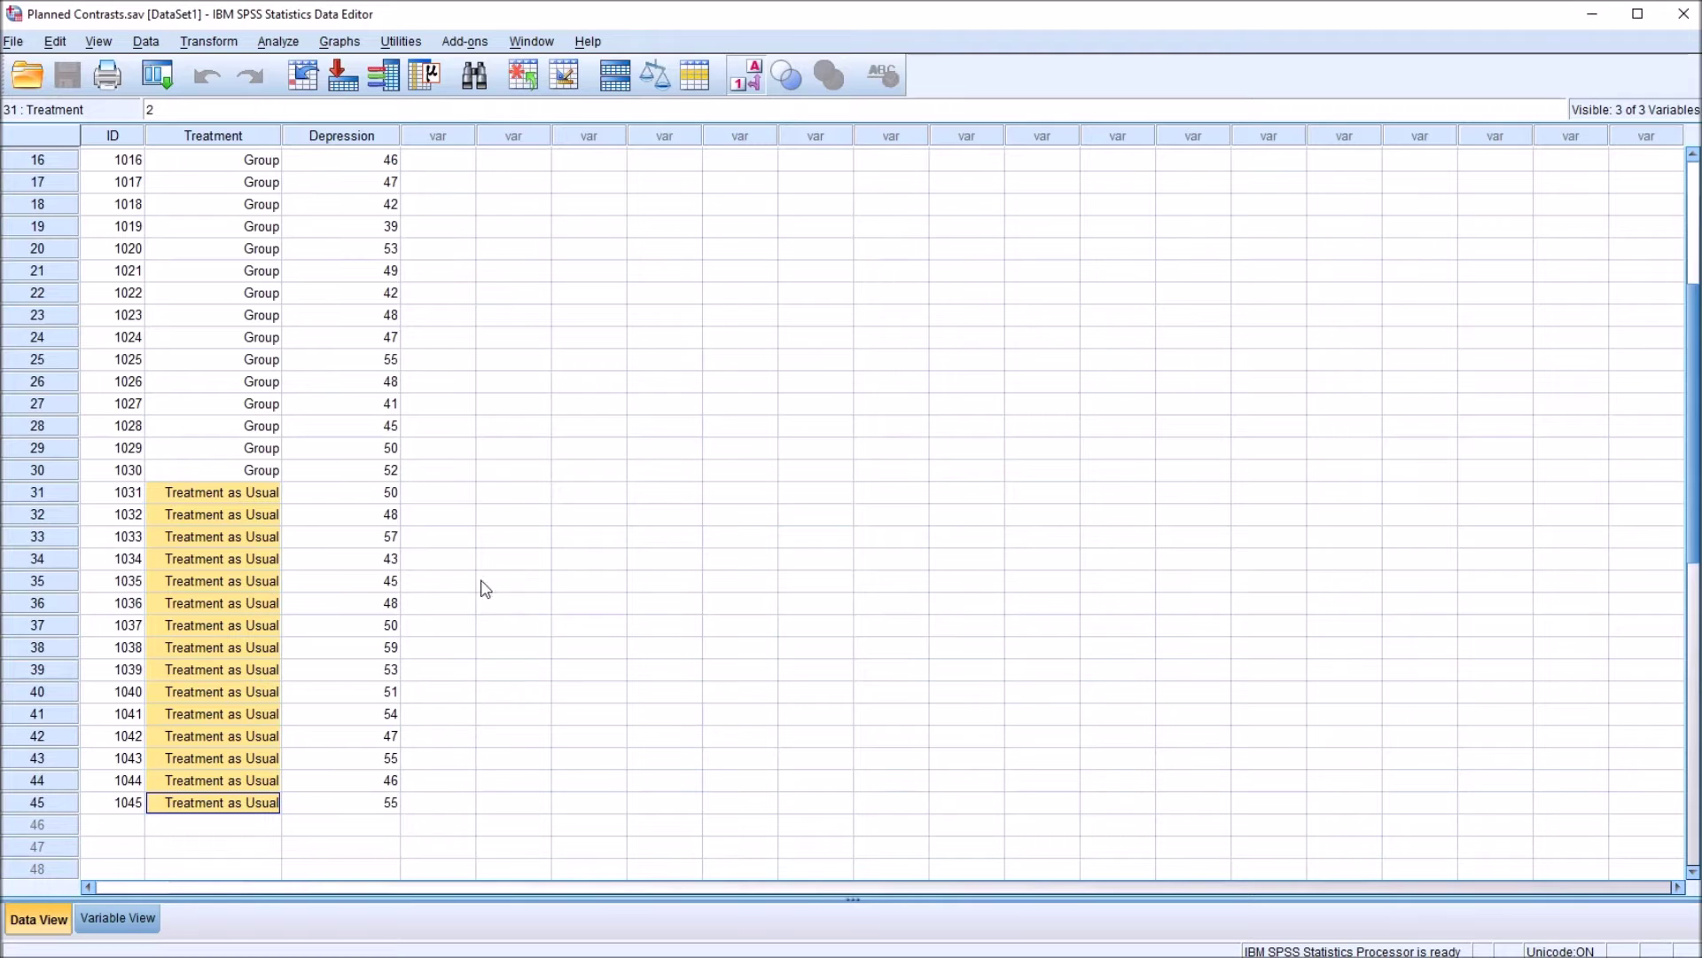
pyautogui.doubleClick(246, 493)
pyautogui.moveTo(228, 496); pyautogui.dragTo(226, 802)
pyautogui.moveTo(232, 471); pyautogui.dragTo(209, 167)
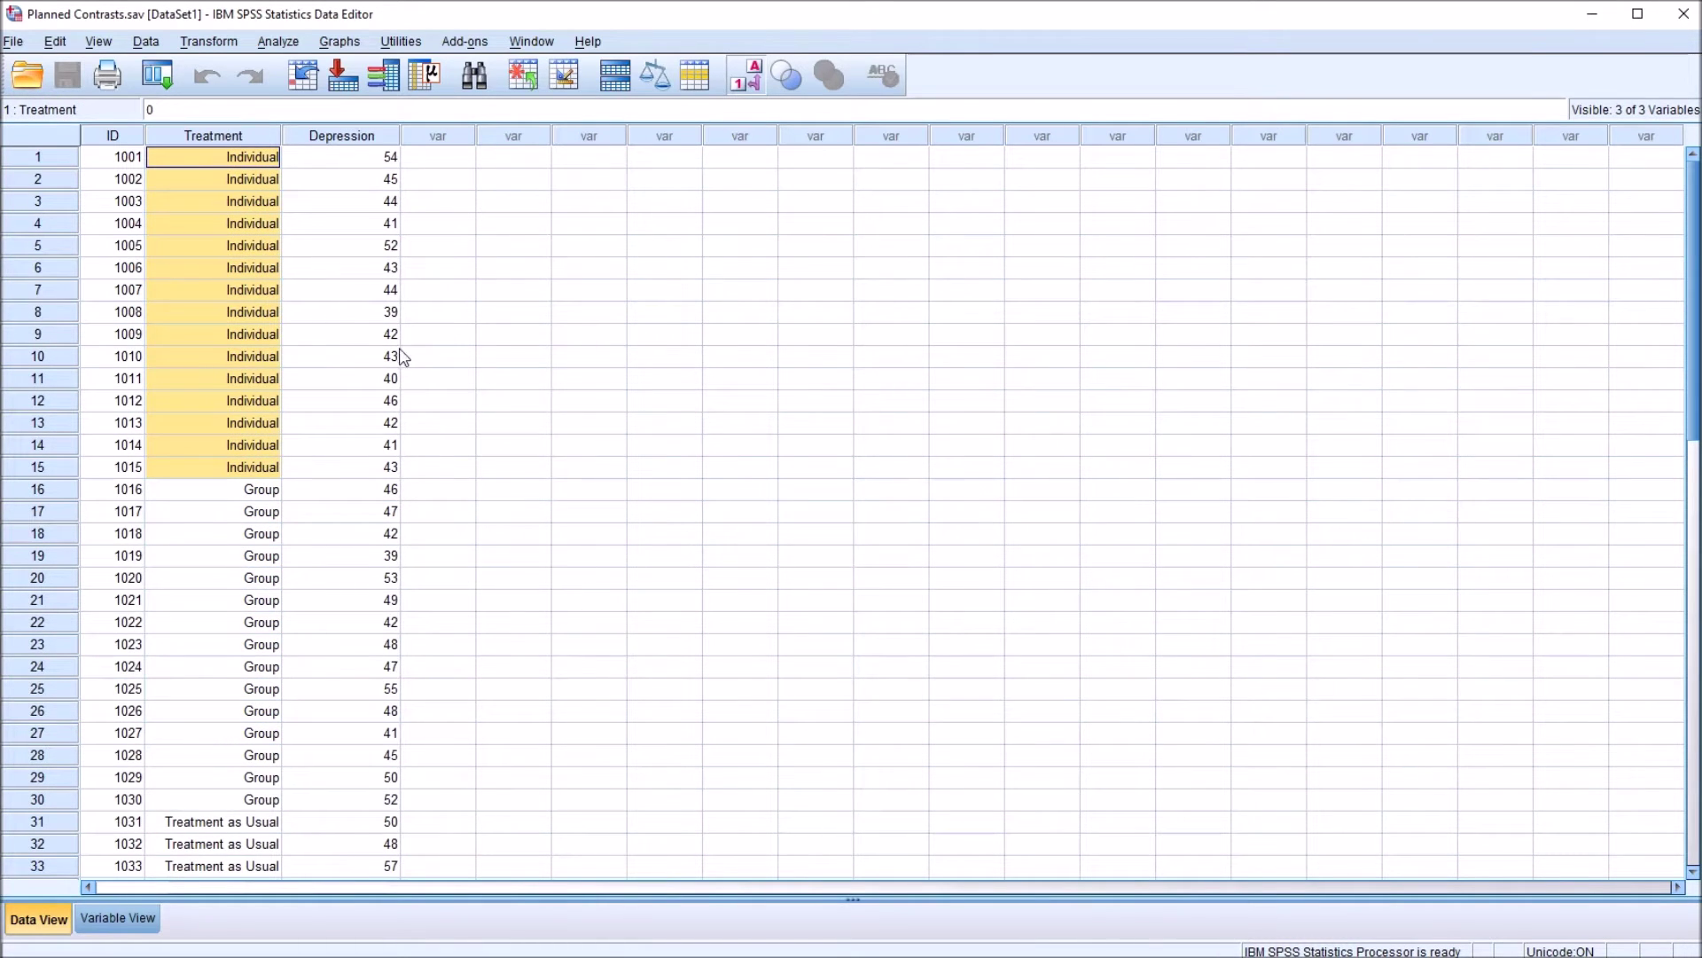
pyautogui.click(416, 162)
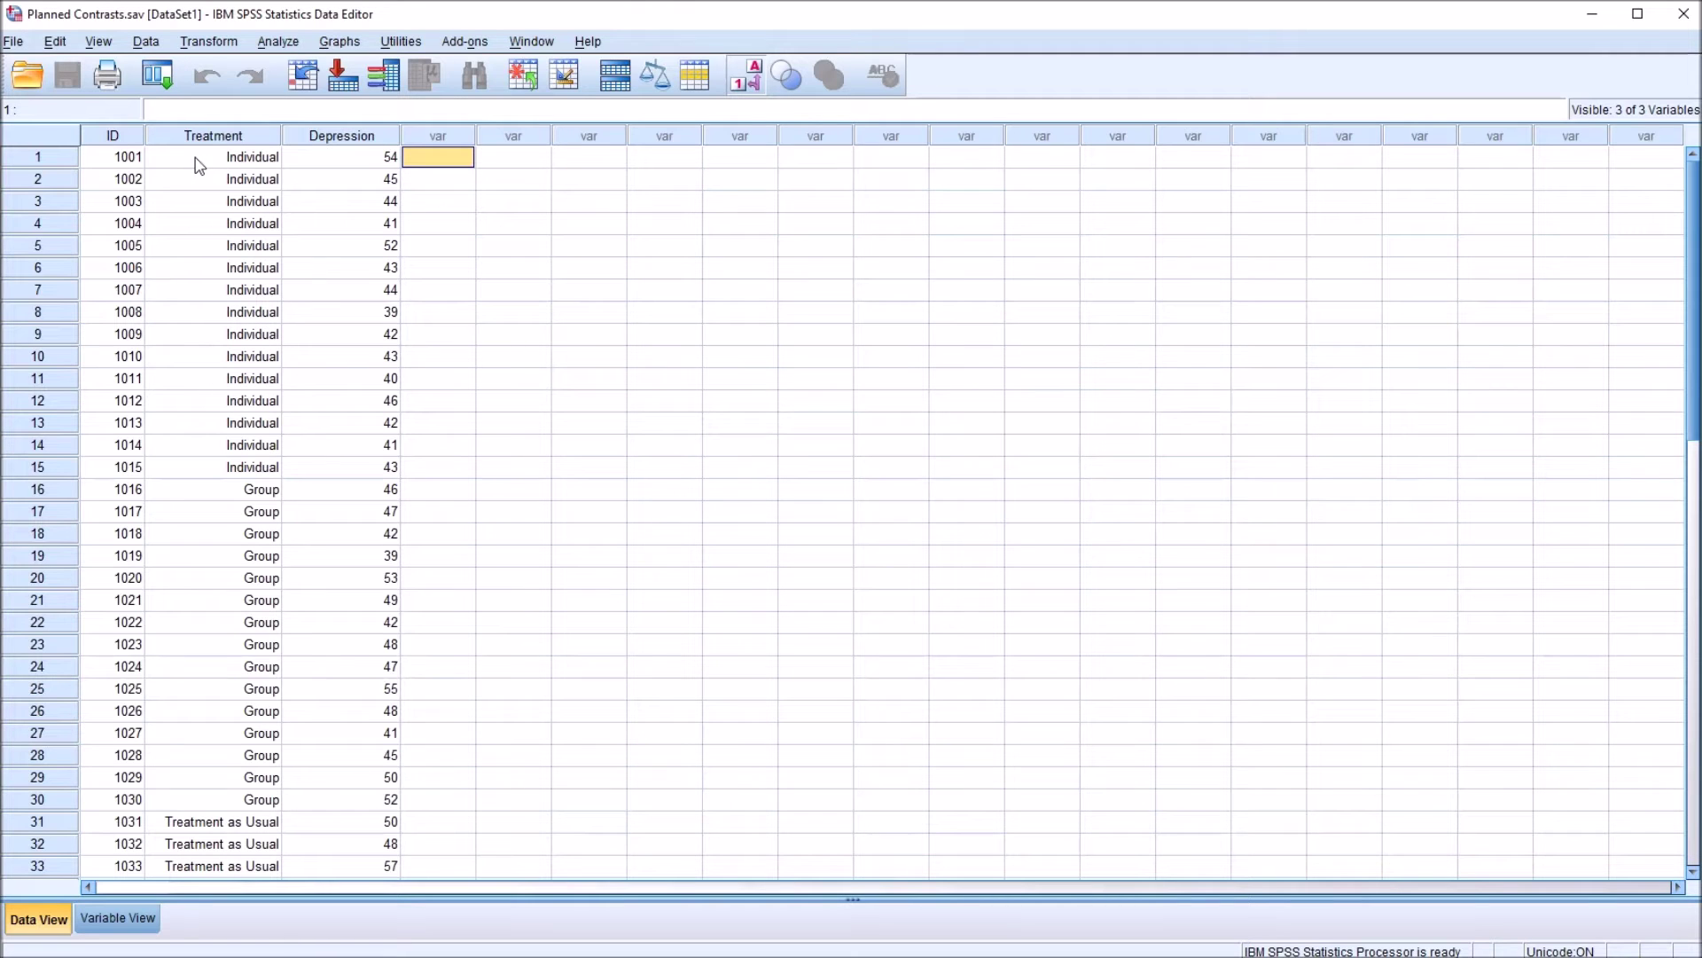
pyautogui.moveTo(192, 162); pyautogui.dragTo(166, 802)
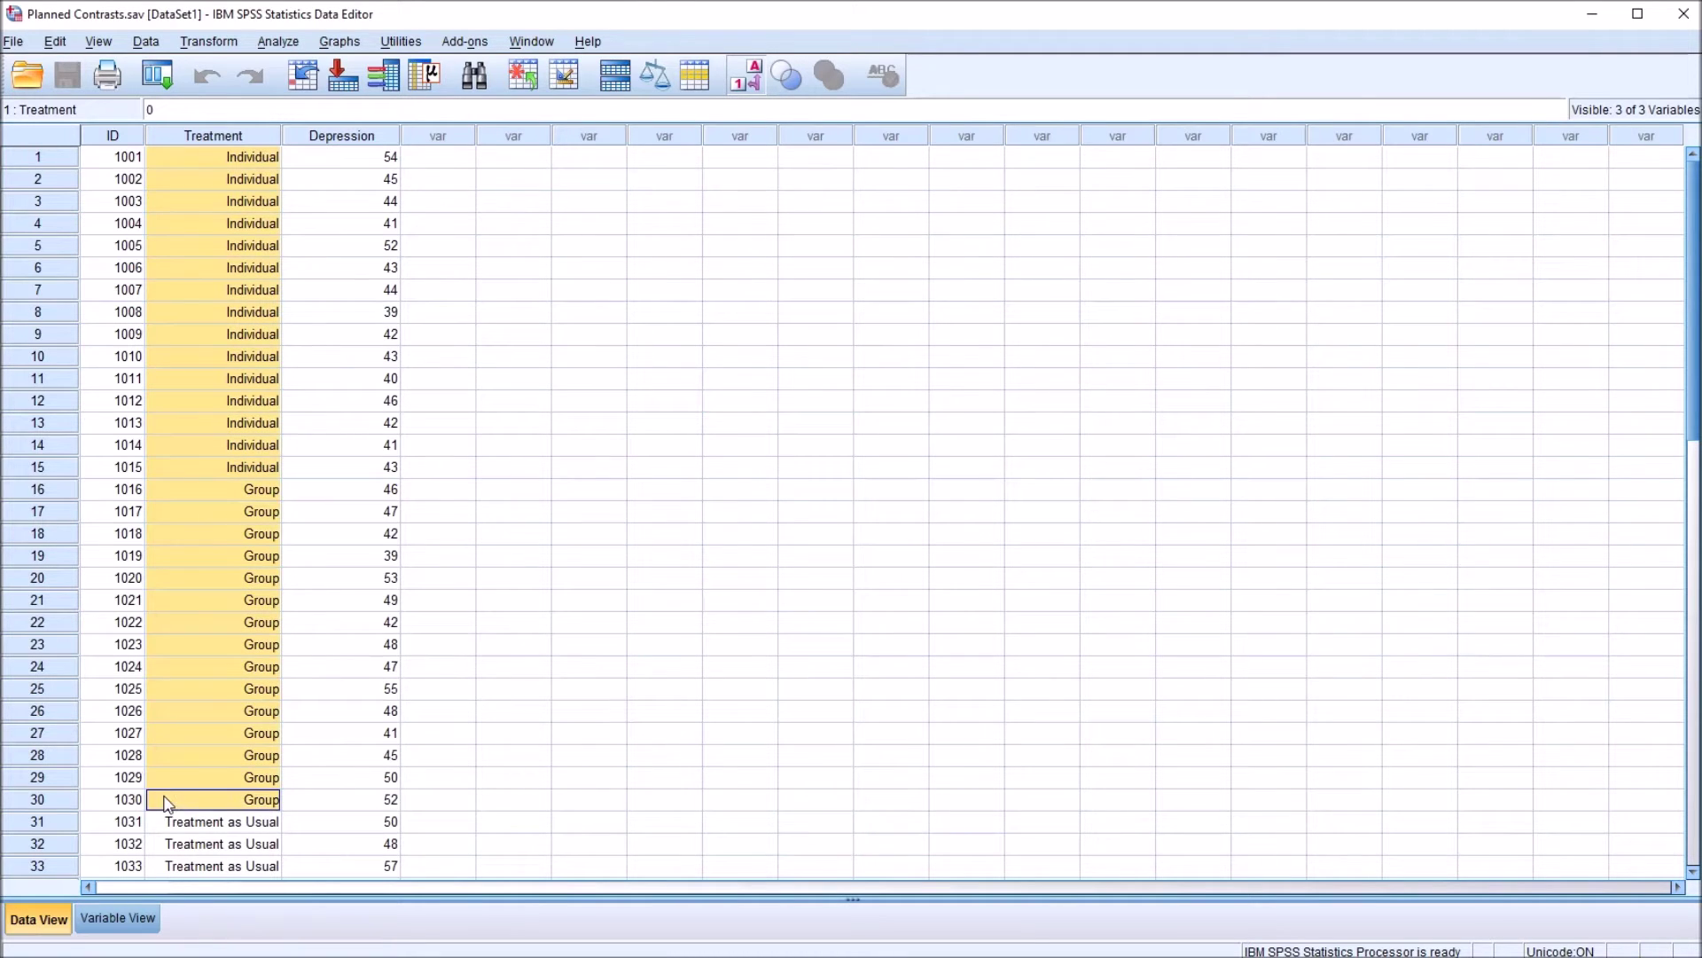
pyautogui.moveTo(195, 829)
pyautogui.mouseDown()
pyautogui.moveTo(205, 912)
pyautogui.moveTo(219, 811)
pyautogui.mouseUp()
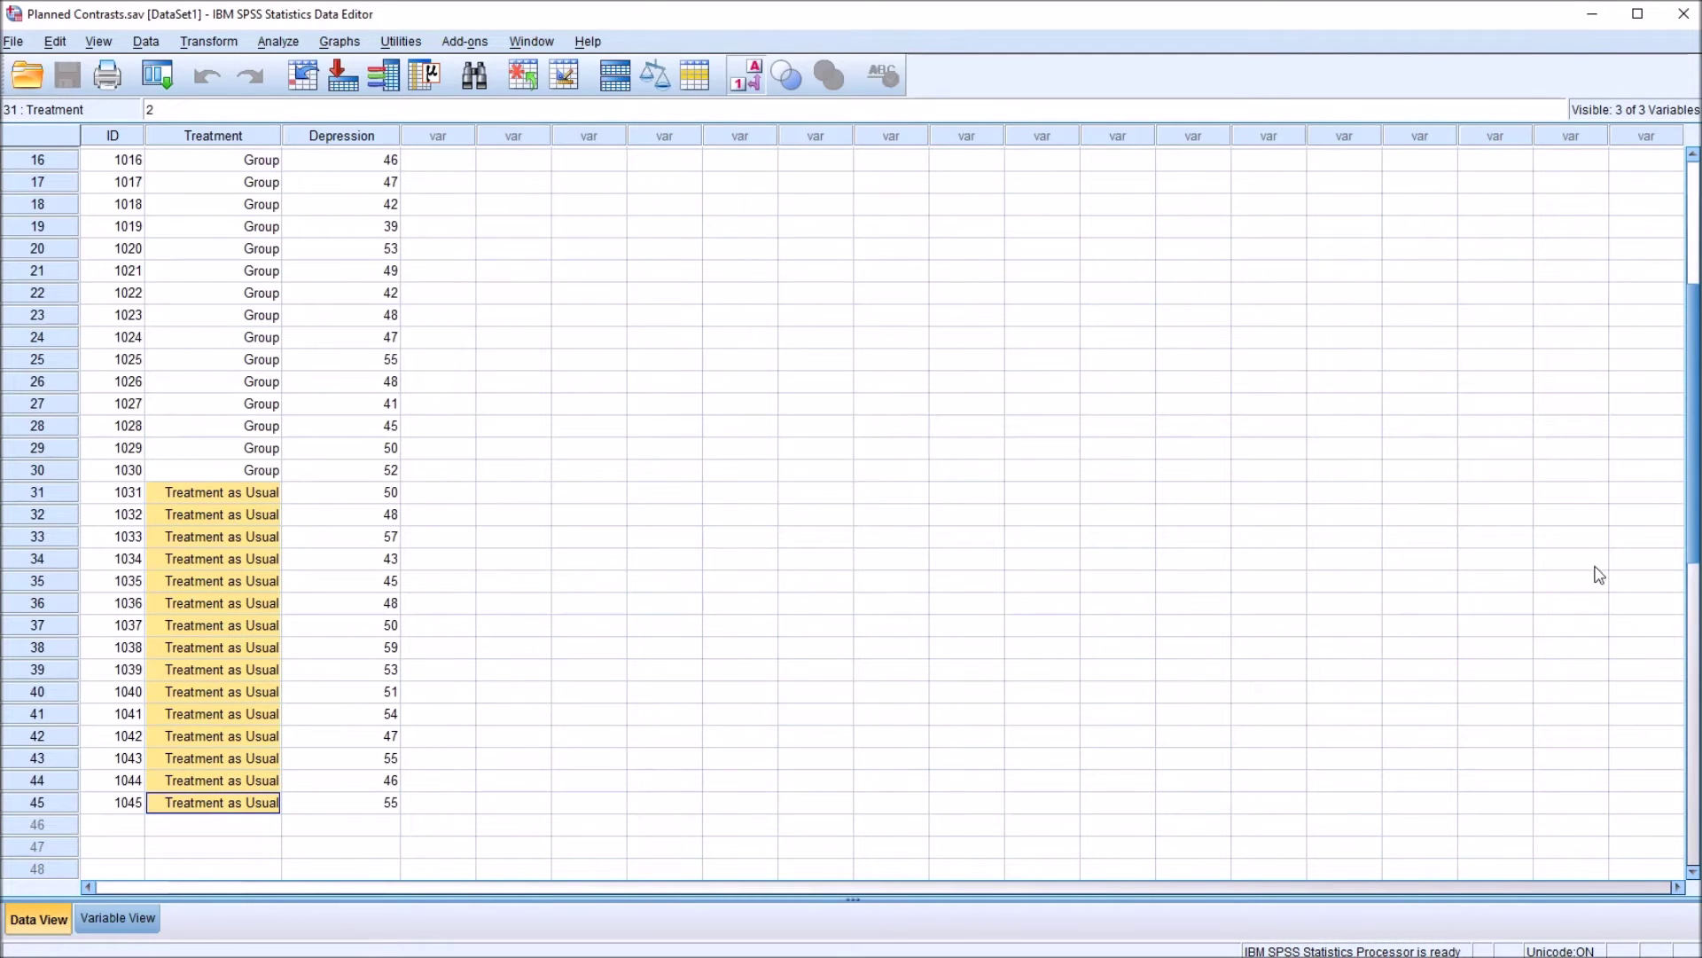
pyautogui.moveTo(1694, 544); pyautogui.dragTo(1694, 420)
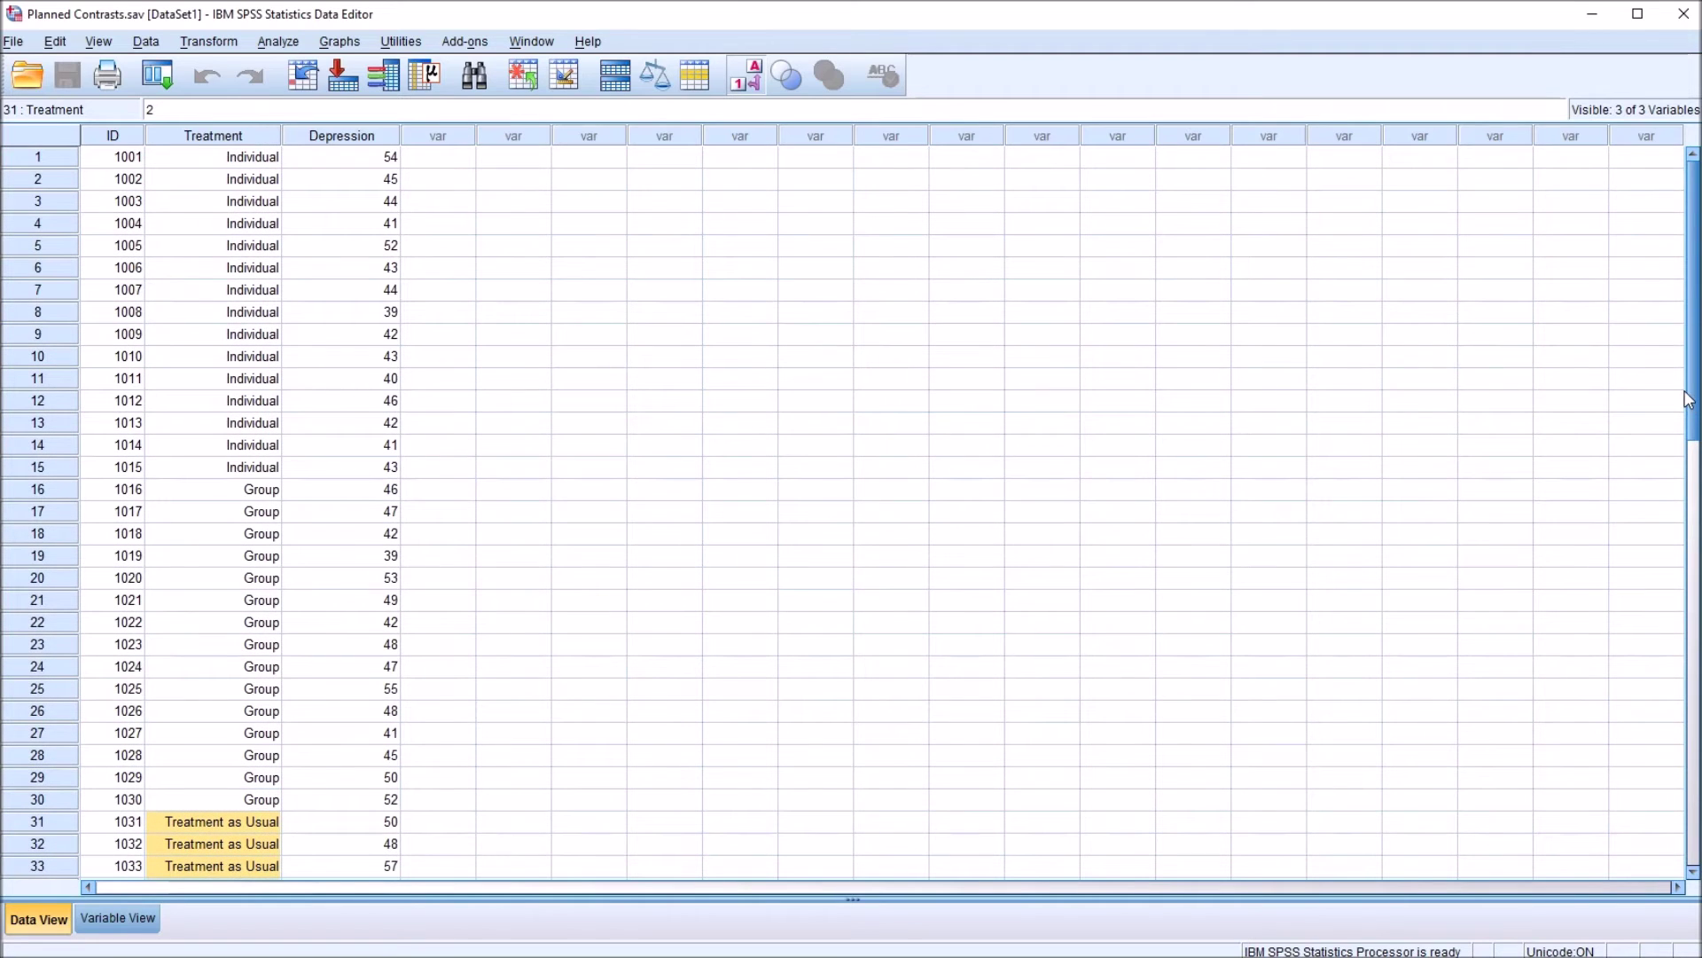
# - Examine the pairwise comparisons in the Treatment column: Individual against Treatment as Usual, and Group against Treatment as Usual
pyautogui.moveTo(228, 161); pyautogui.dragTo(201, 800)
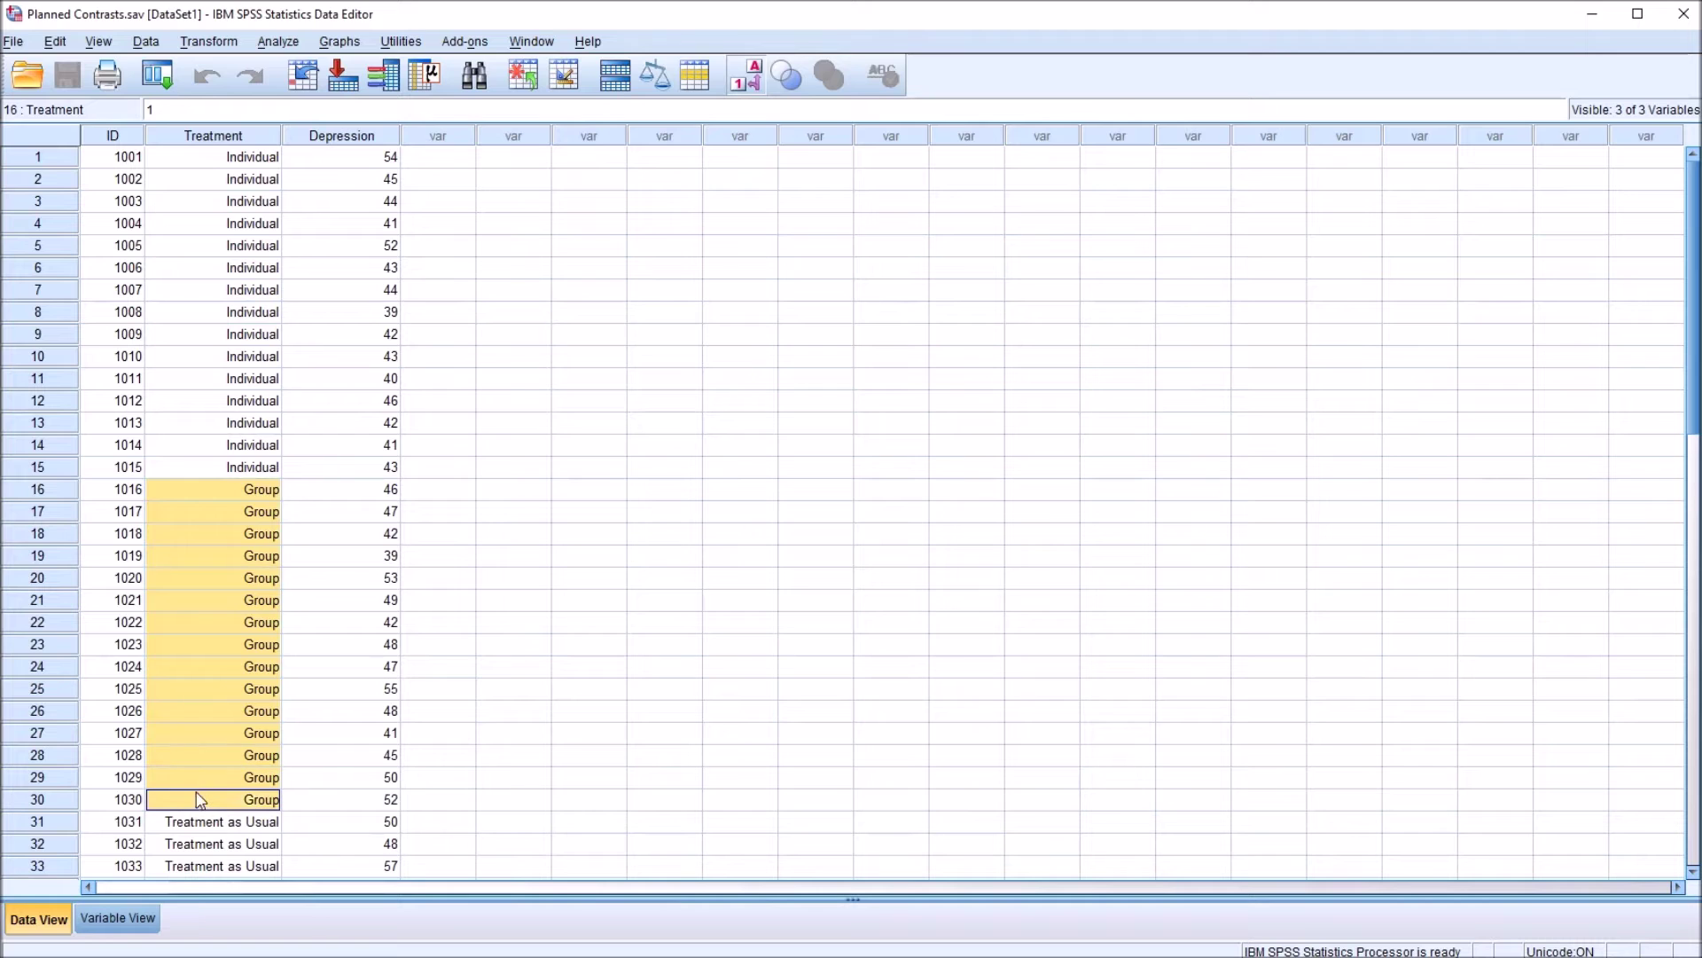
pyautogui.doubleClick(201, 490)
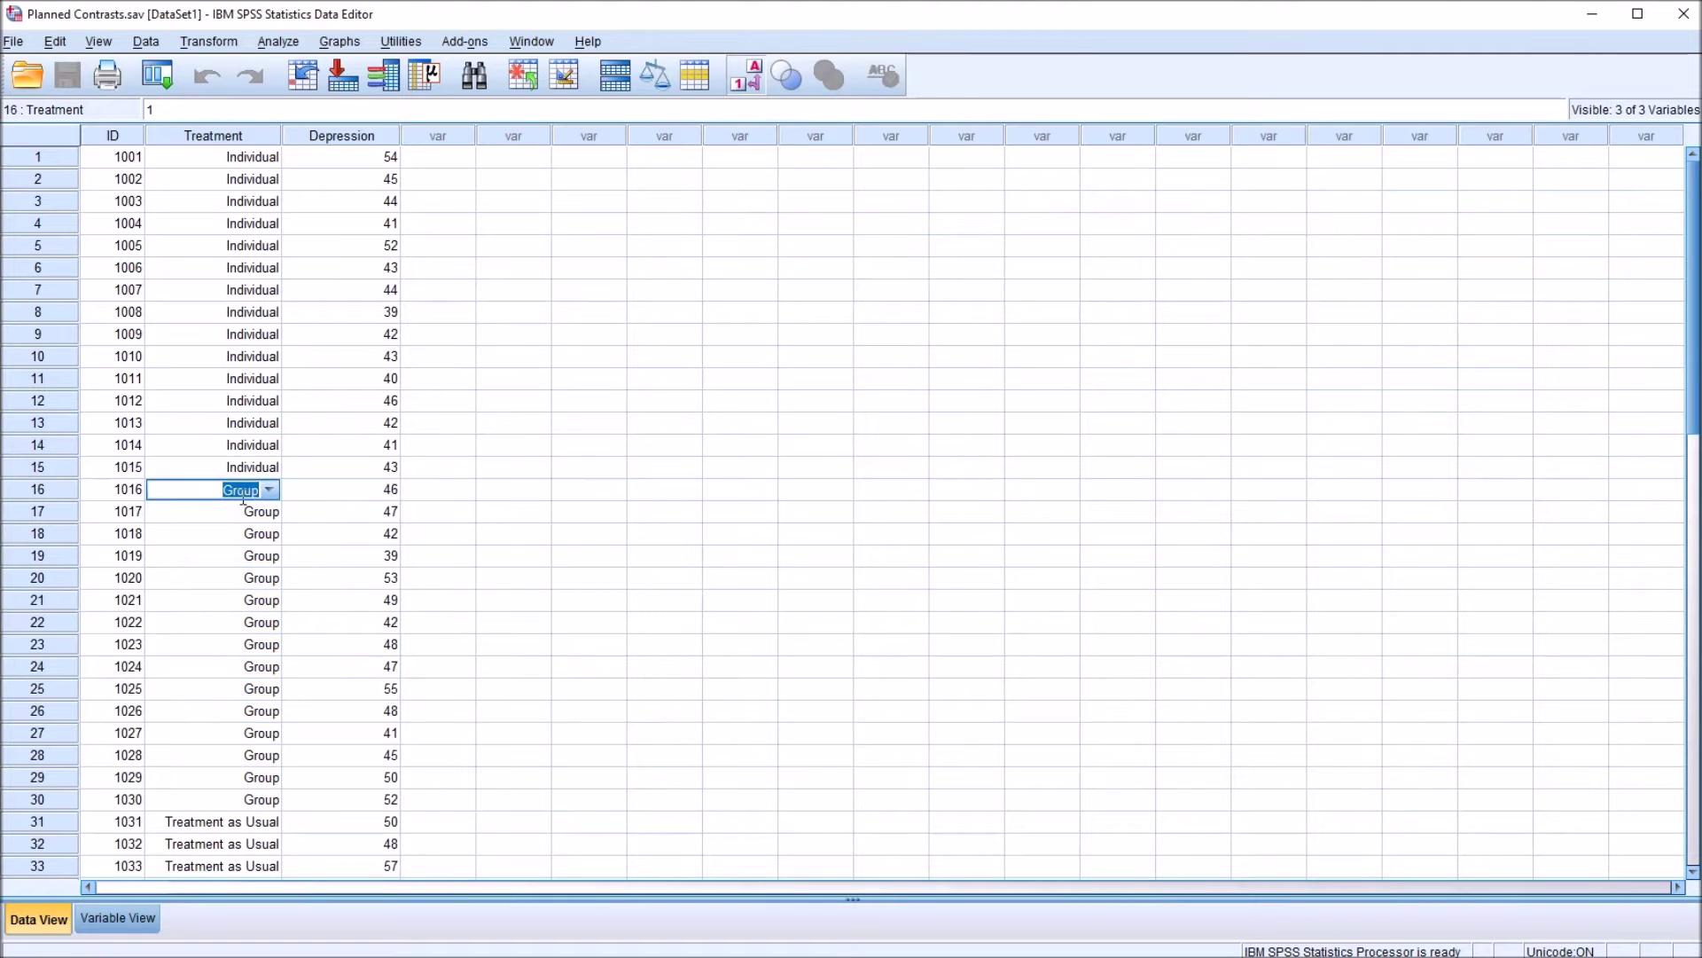
pyautogui.click(437, 159)
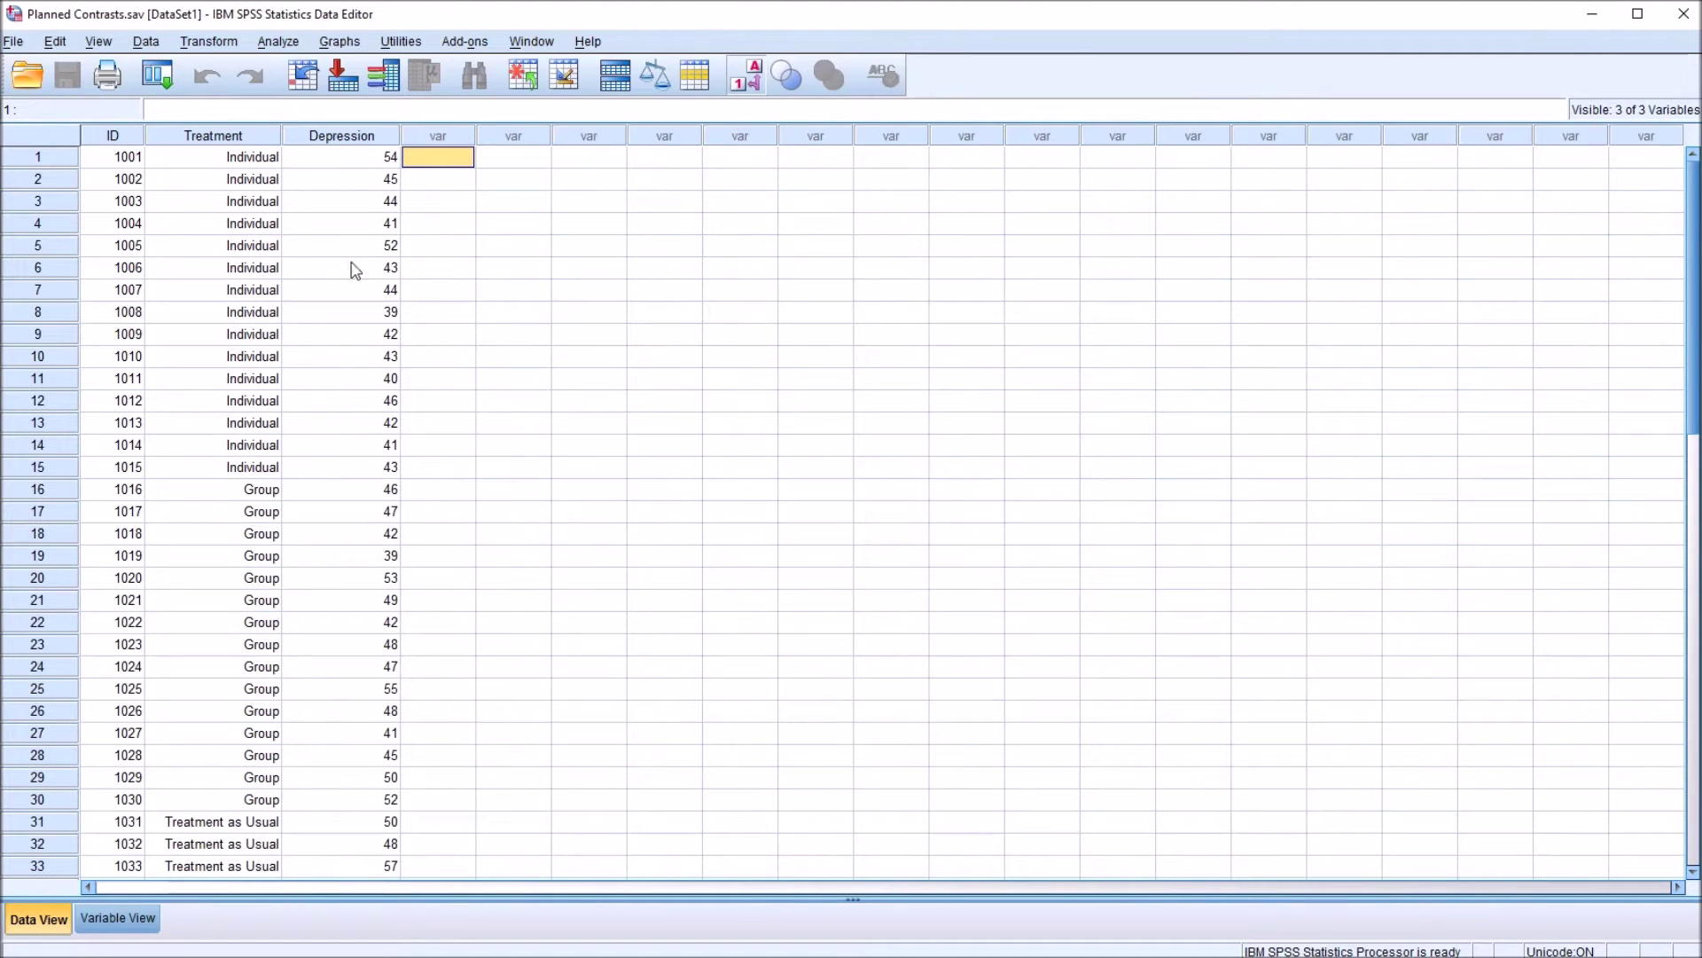
pyautogui.moveTo(183, 165); pyautogui.dragTo(182, 470)
pyautogui.moveTo(198, 821); pyautogui.dragTo(200, 701)
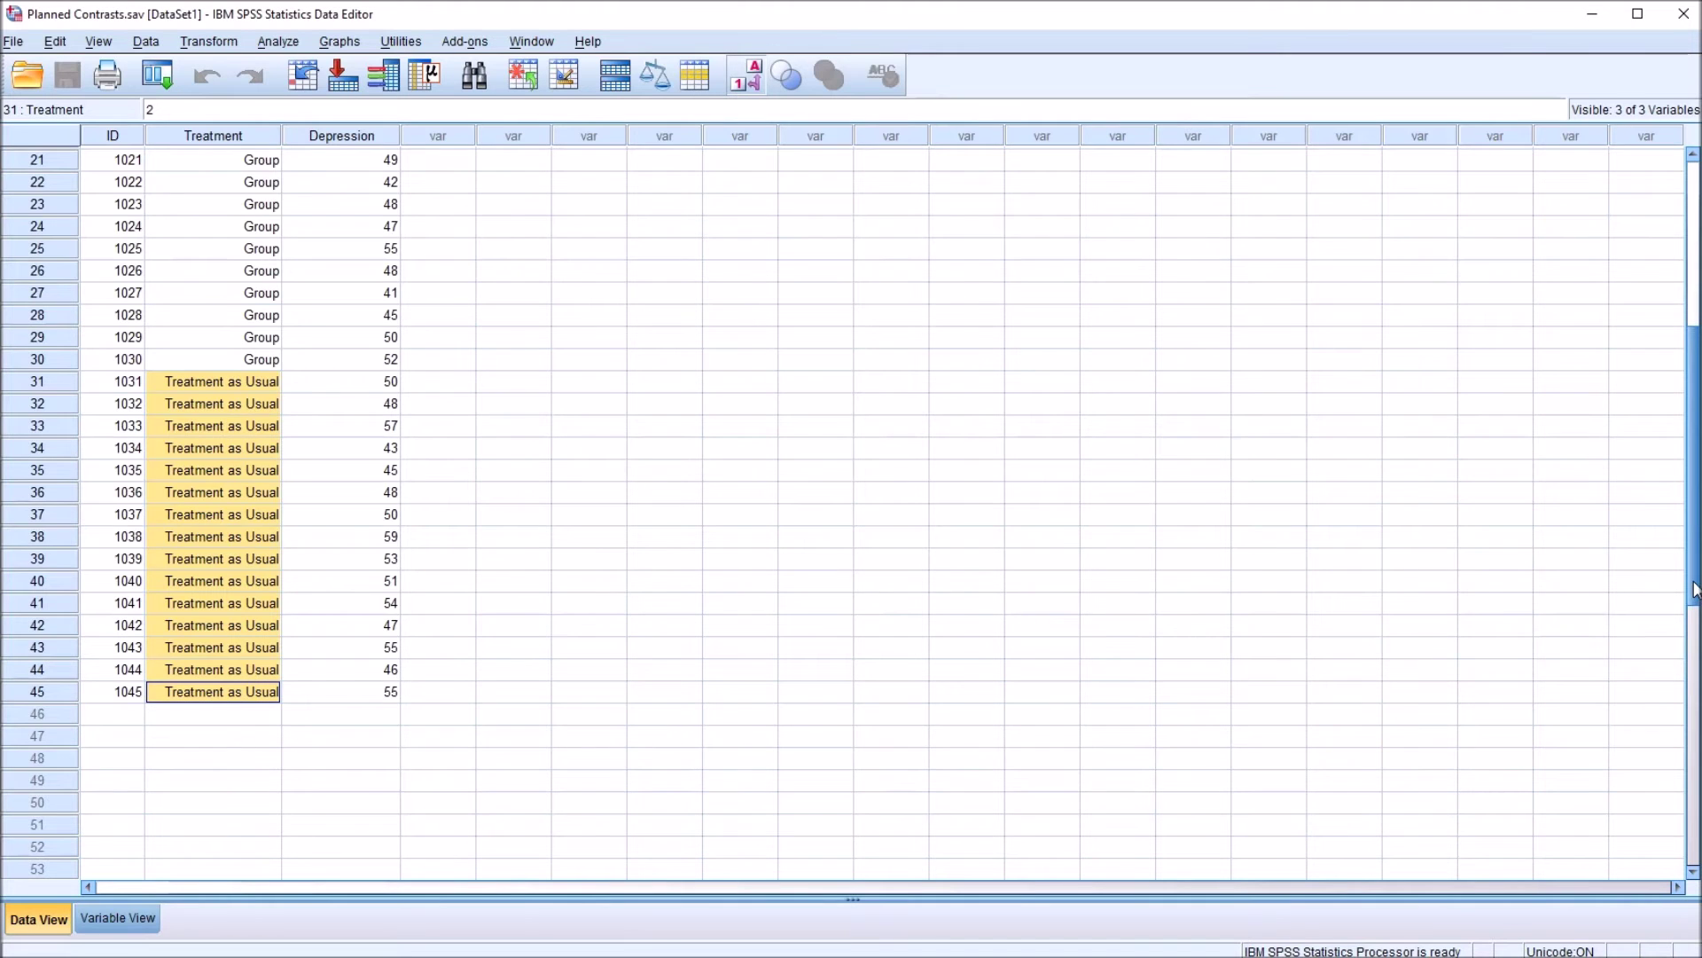
pyautogui.moveTo(1694, 590); pyautogui.dragTo(1661, 407)
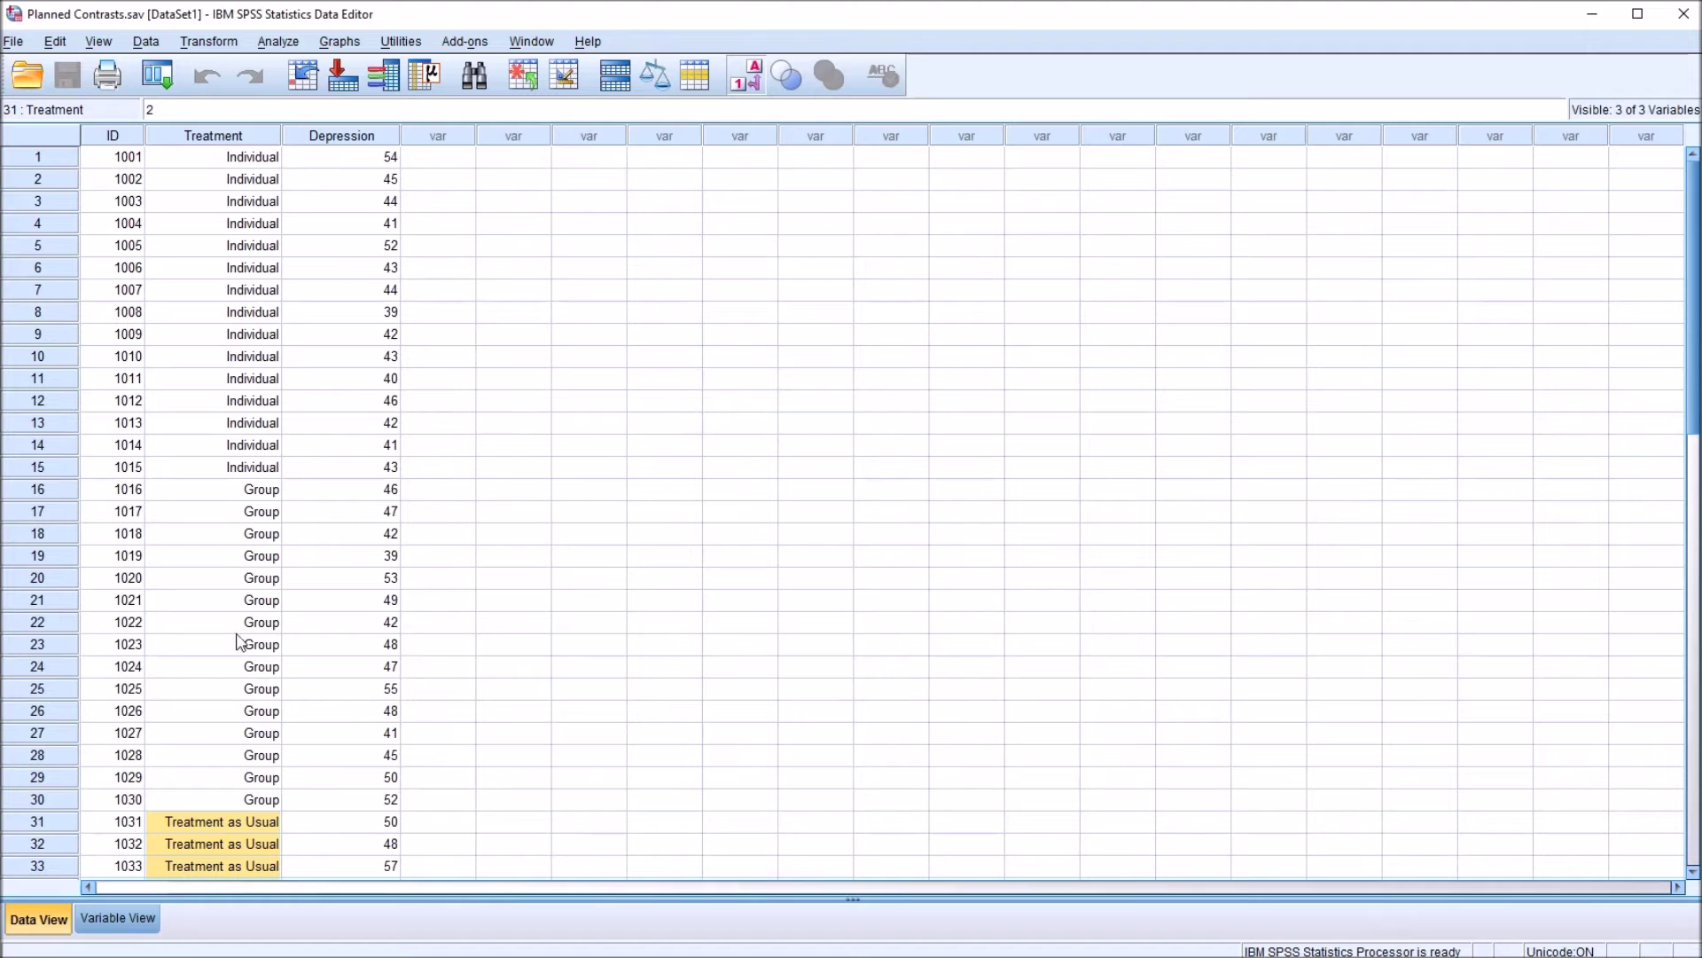
pyautogui.click(197, 493)
pyautogui.moveTo(194, 494); pyautogui.dragTo(202, 808)
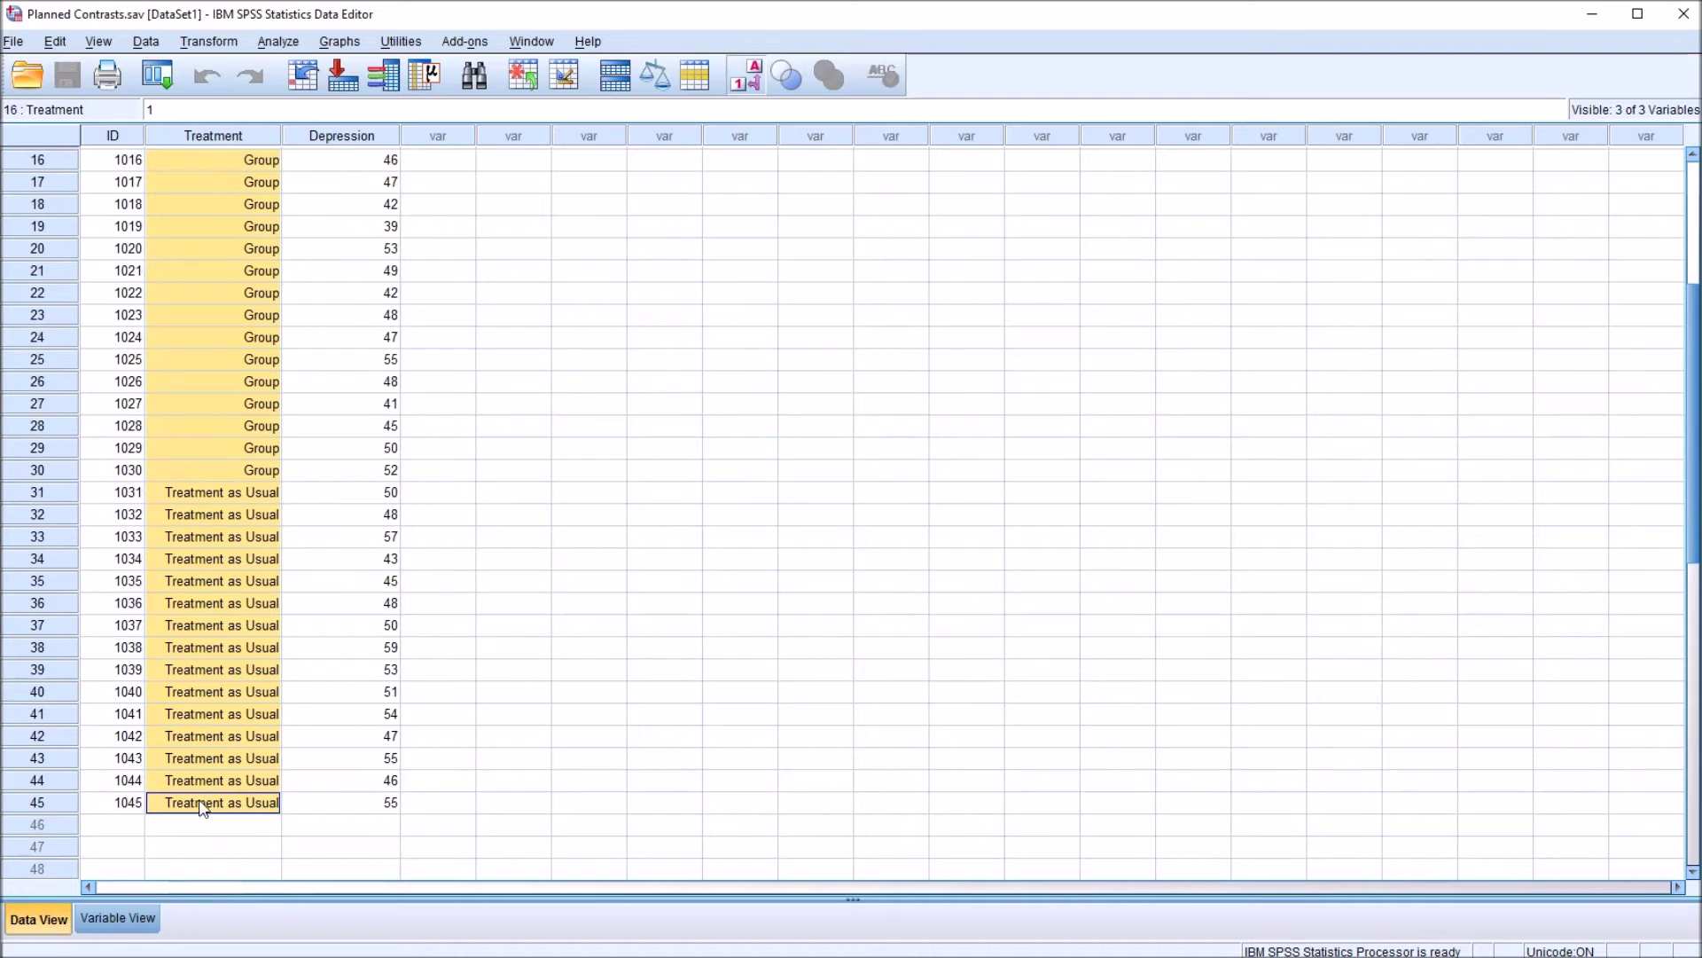
pyautogui.moveTo(1691, 559); pyautogui.dragTo(1661, 532)
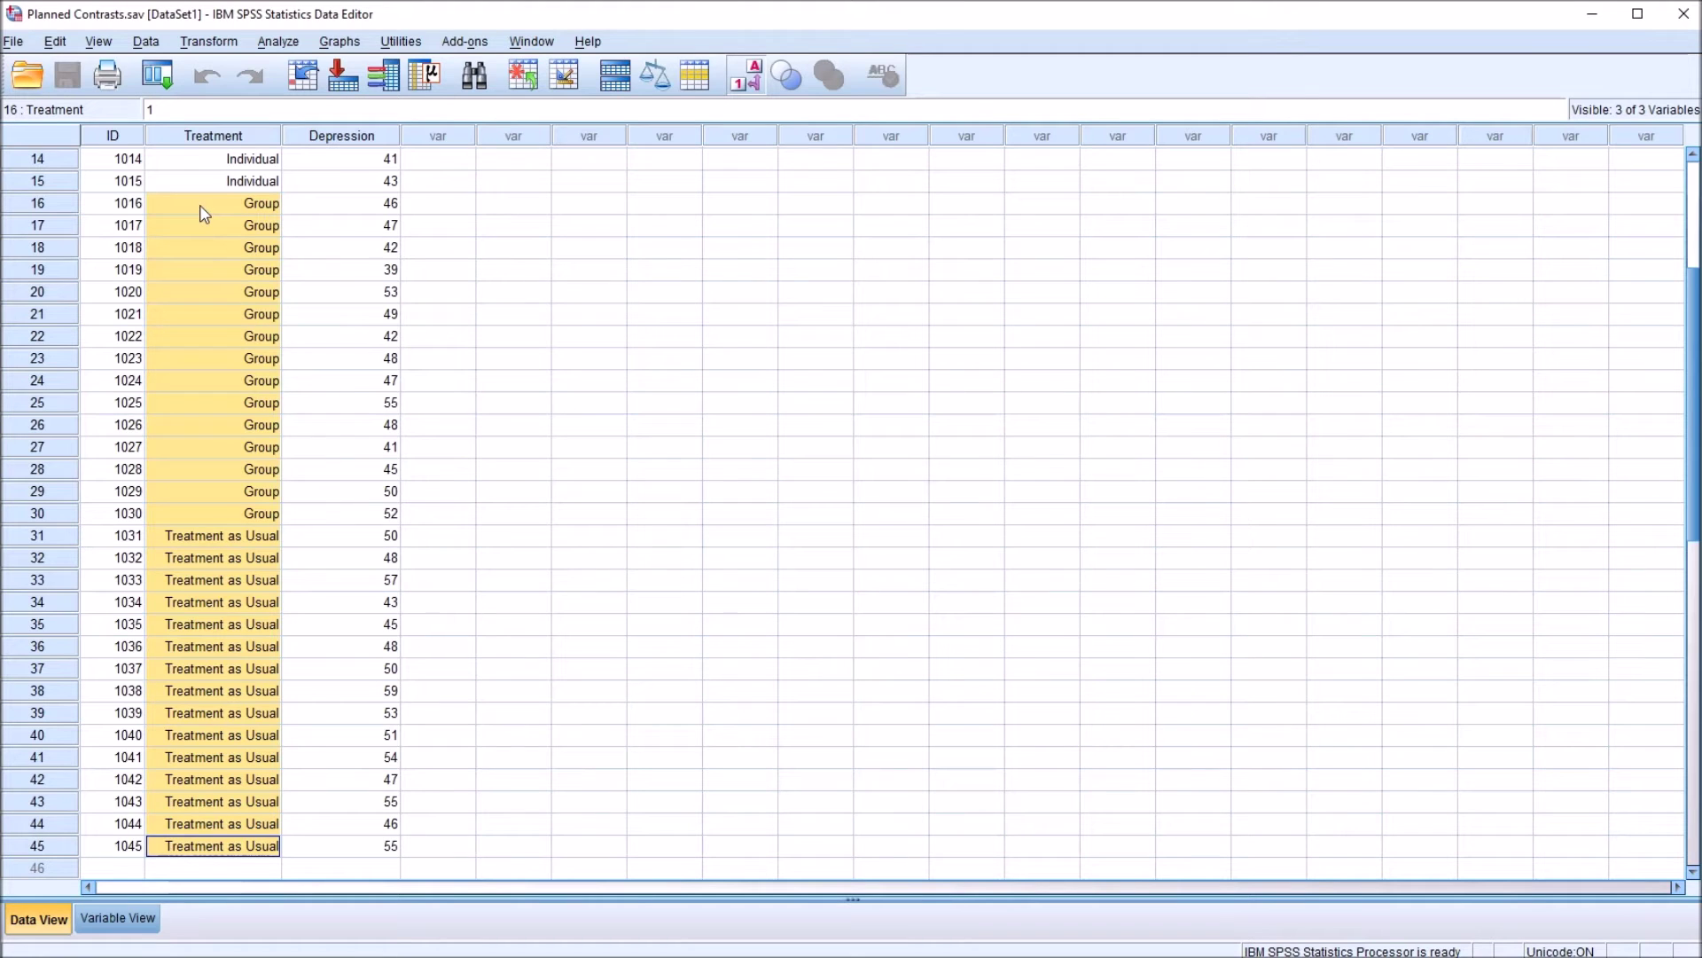
pyautogui.moveTo(200, 213); pyautogui.dragTo(204, 847)
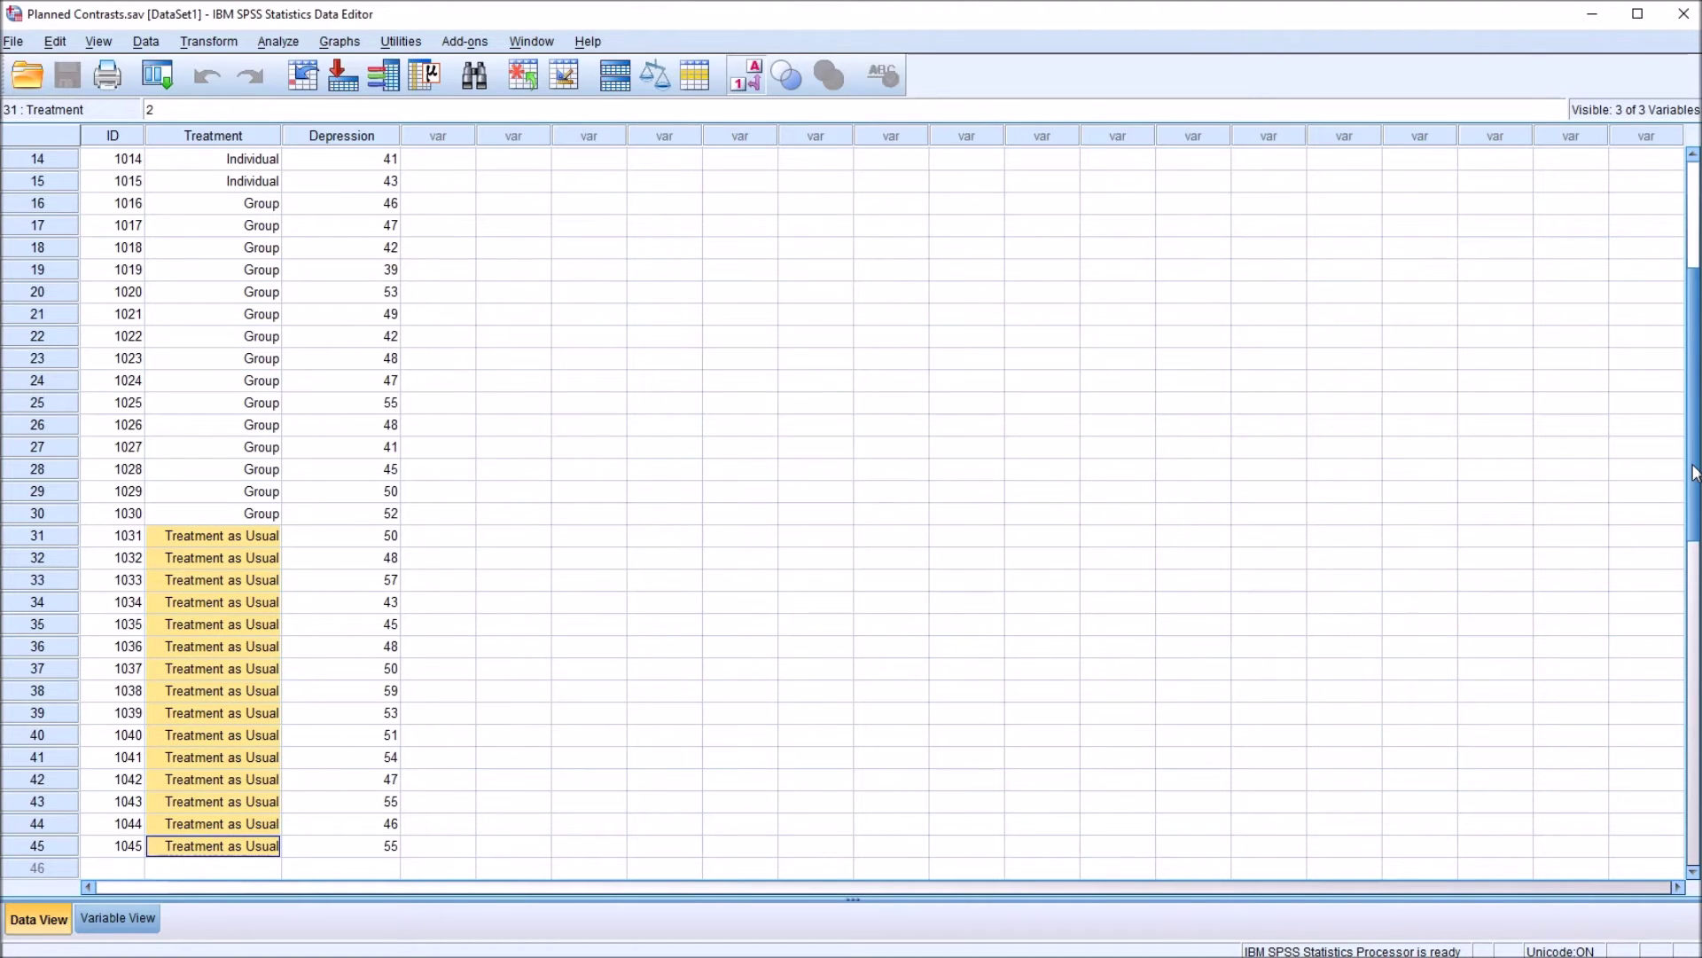
pyautogui.scroll(5, 1353, 291)
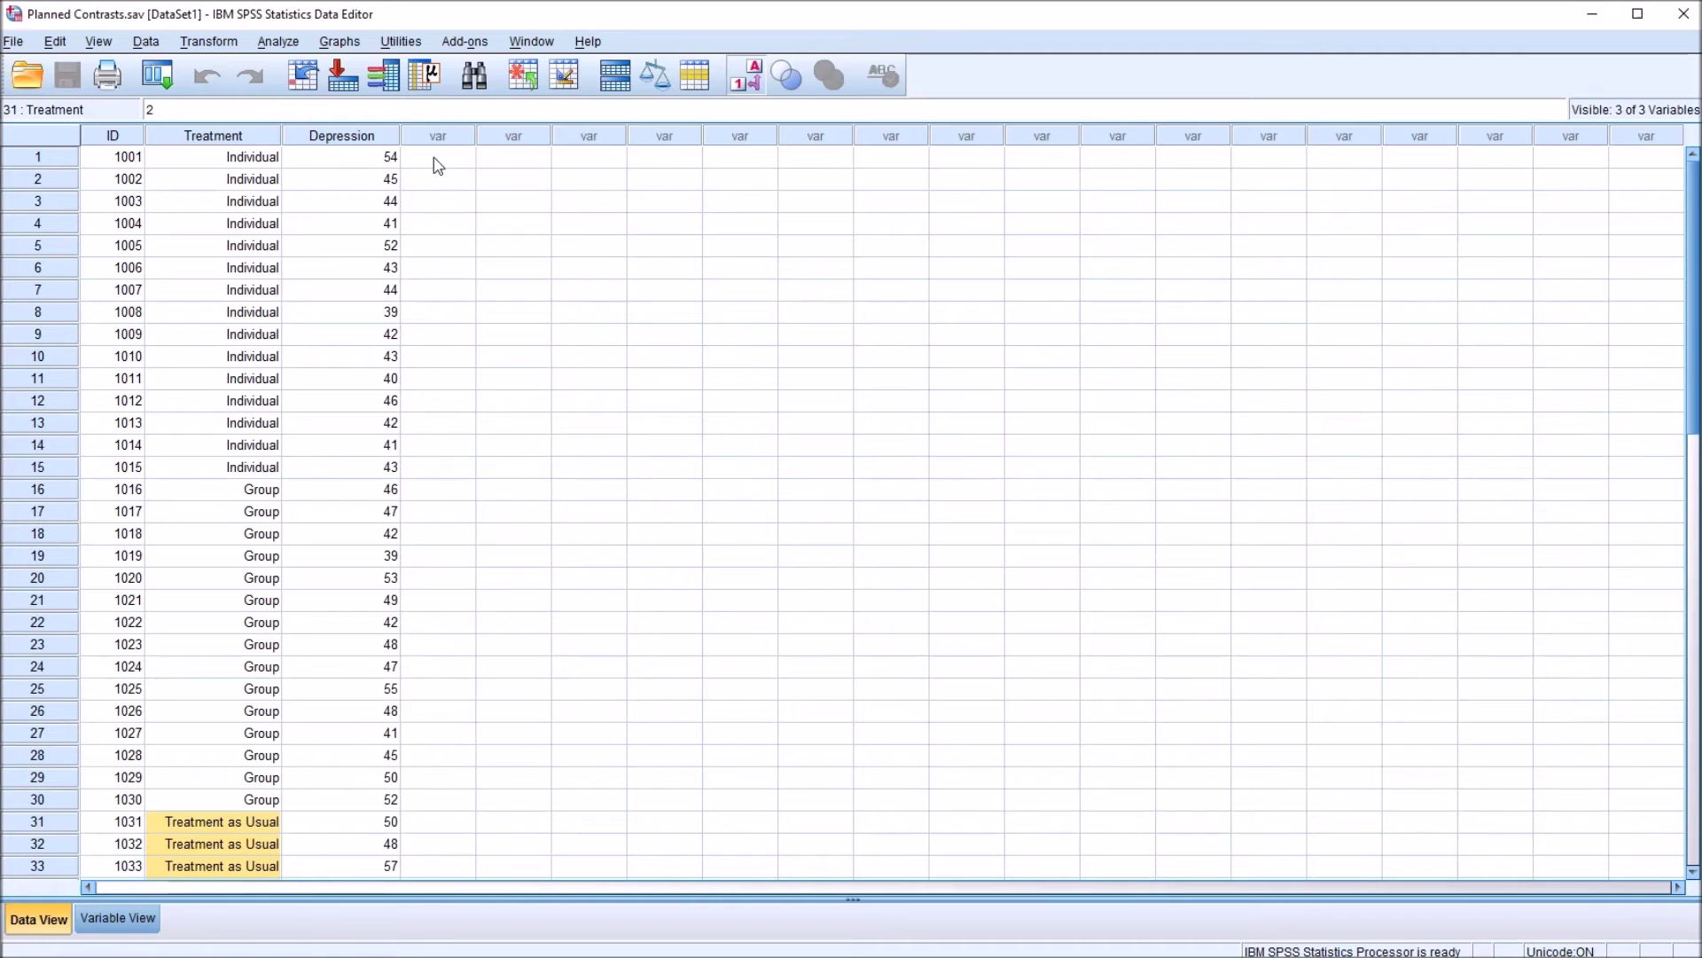
# - Inspect the whole Treatment factor column, the Depression column and the first Treatment cell
pyautogui.click(437, 157)
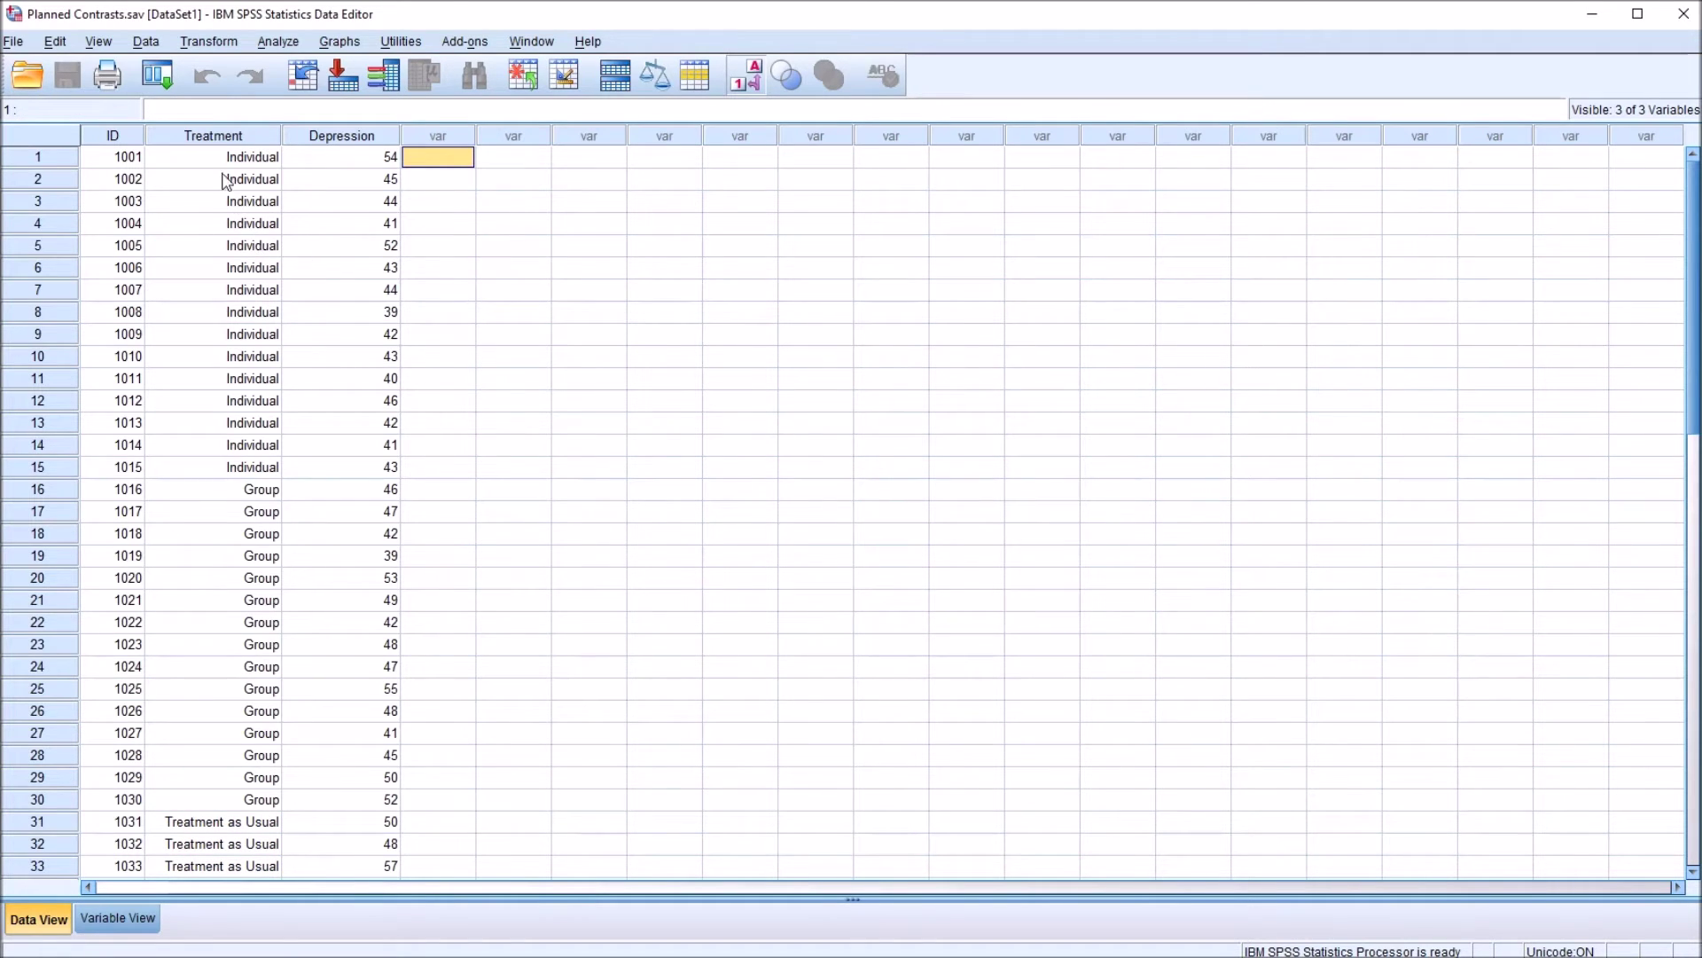
pyautogui.click(204, 138)
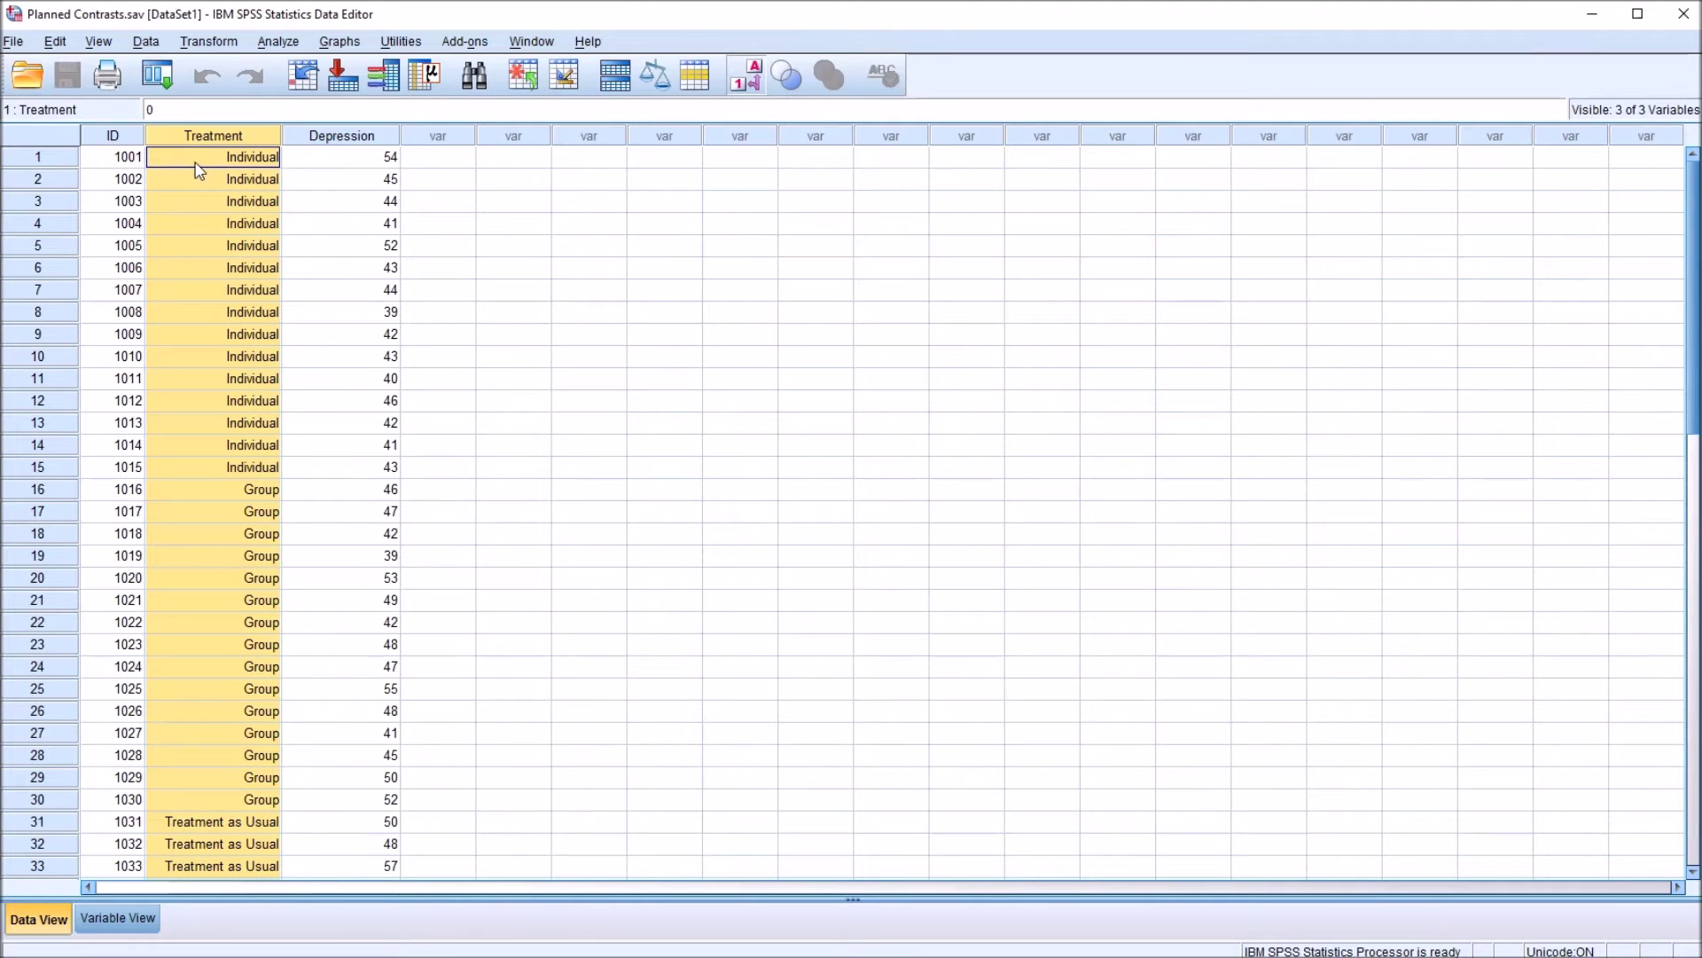
pyautogui.click(420, 162)
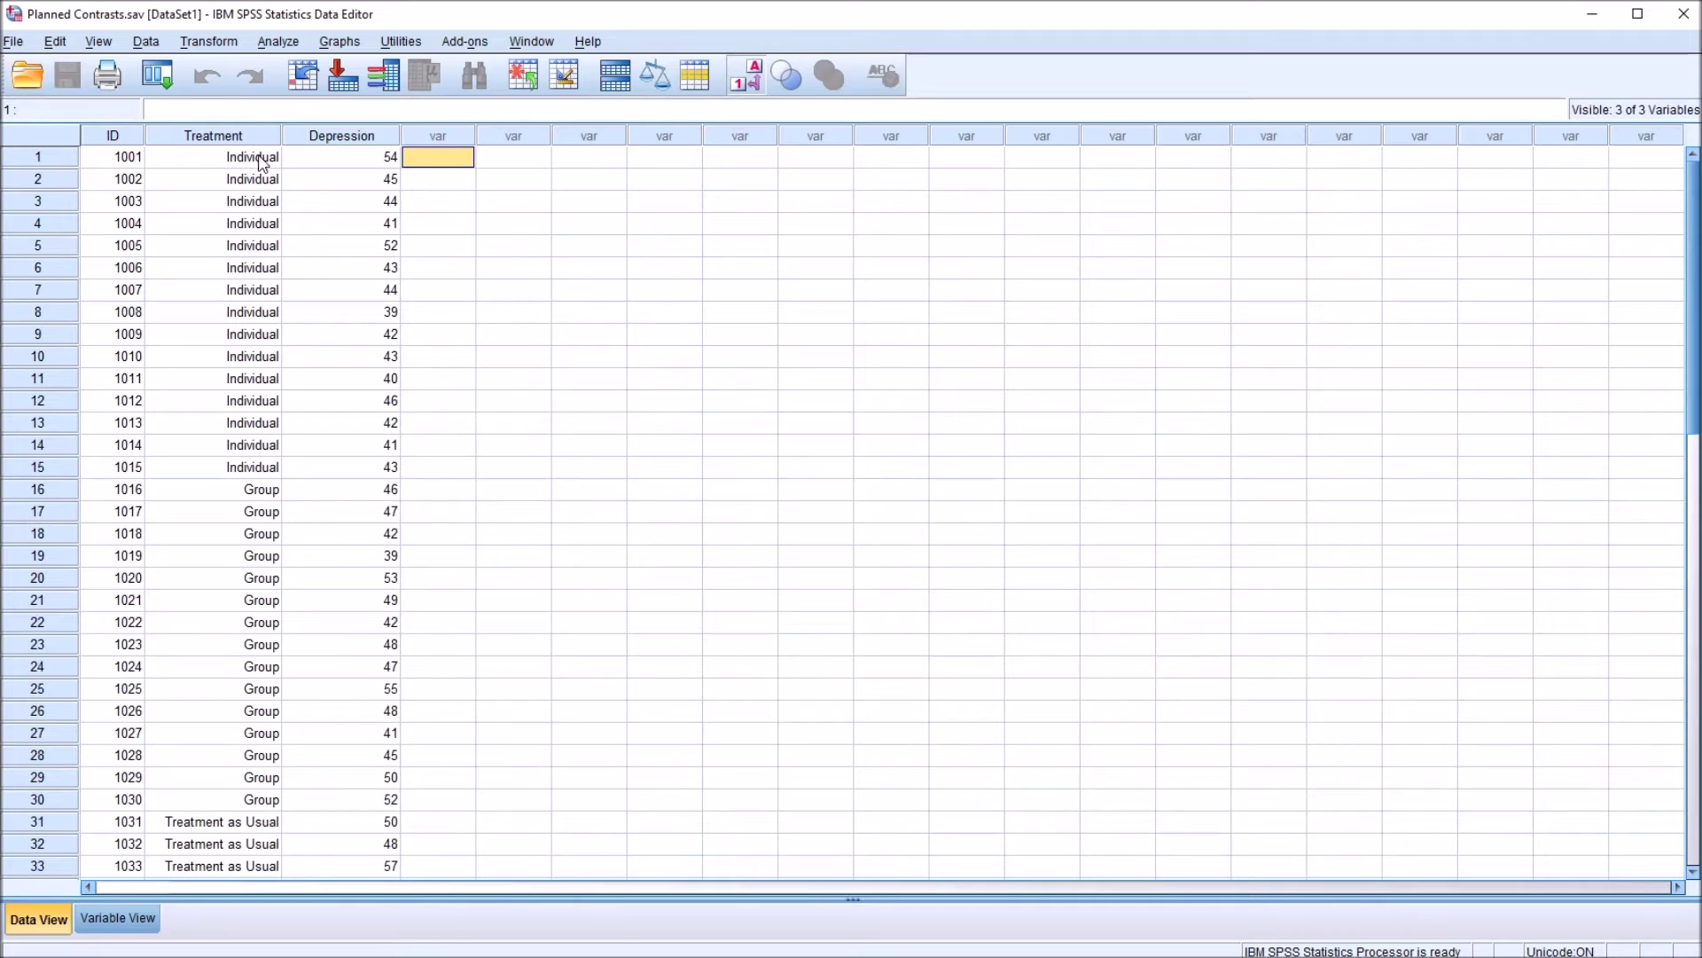
pyautogui.click(328, 142)
pyautogui.click(223, 159)
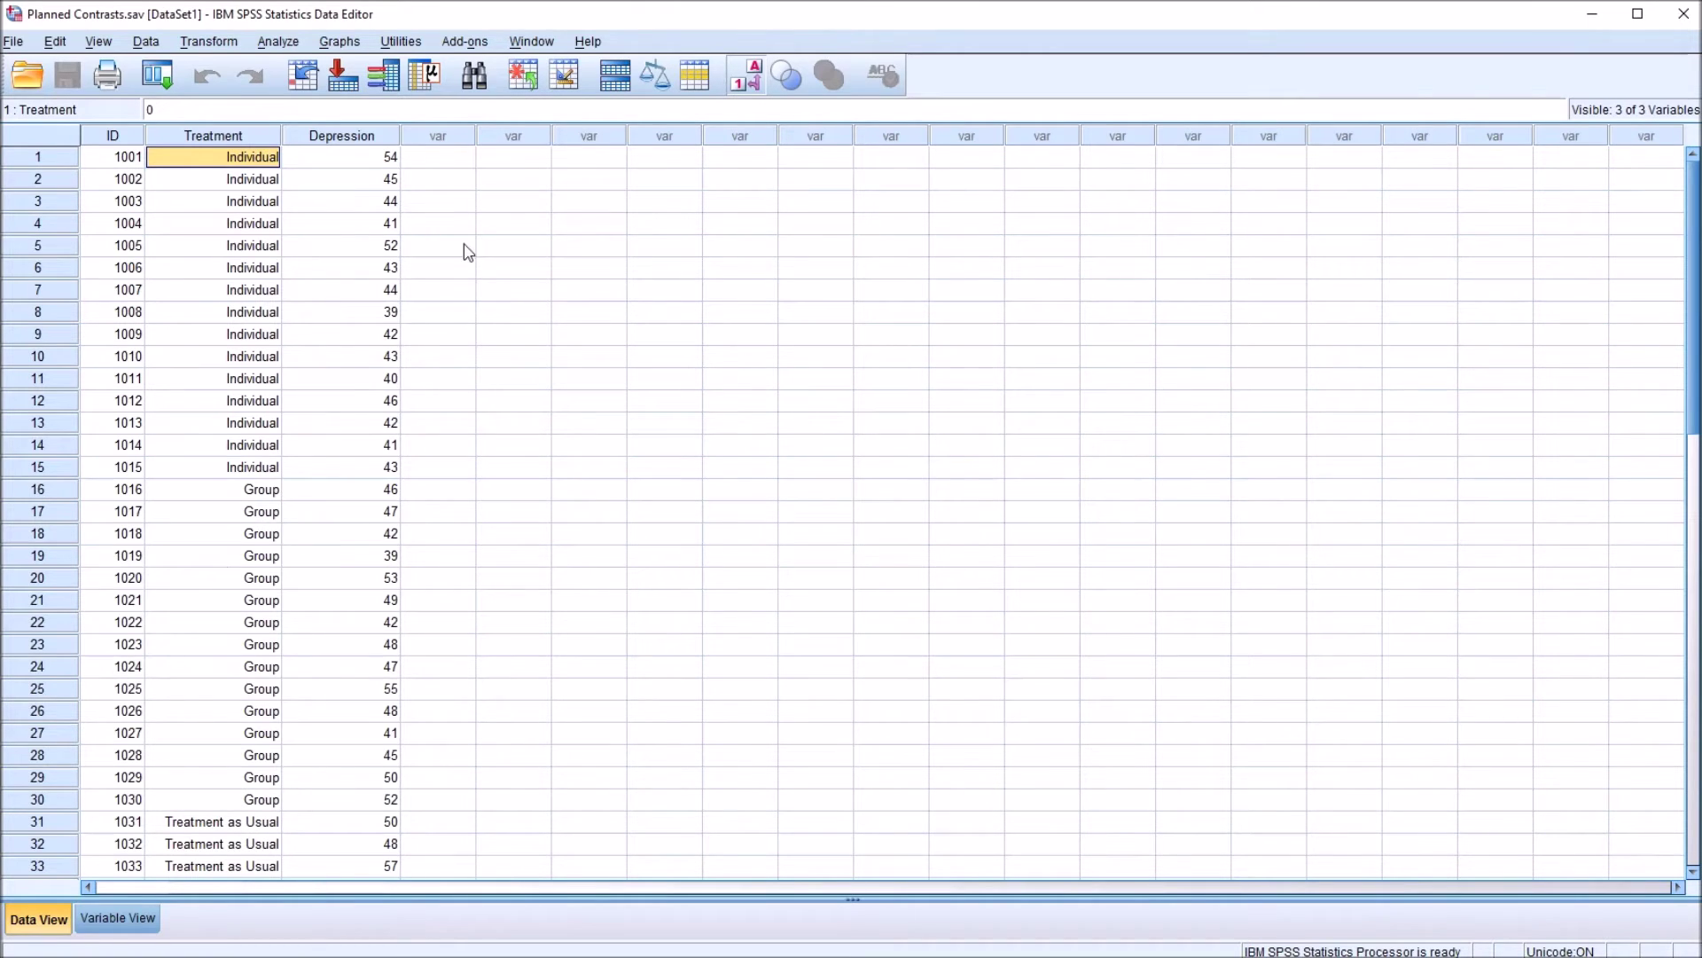
pyautogui.click(434, 163)
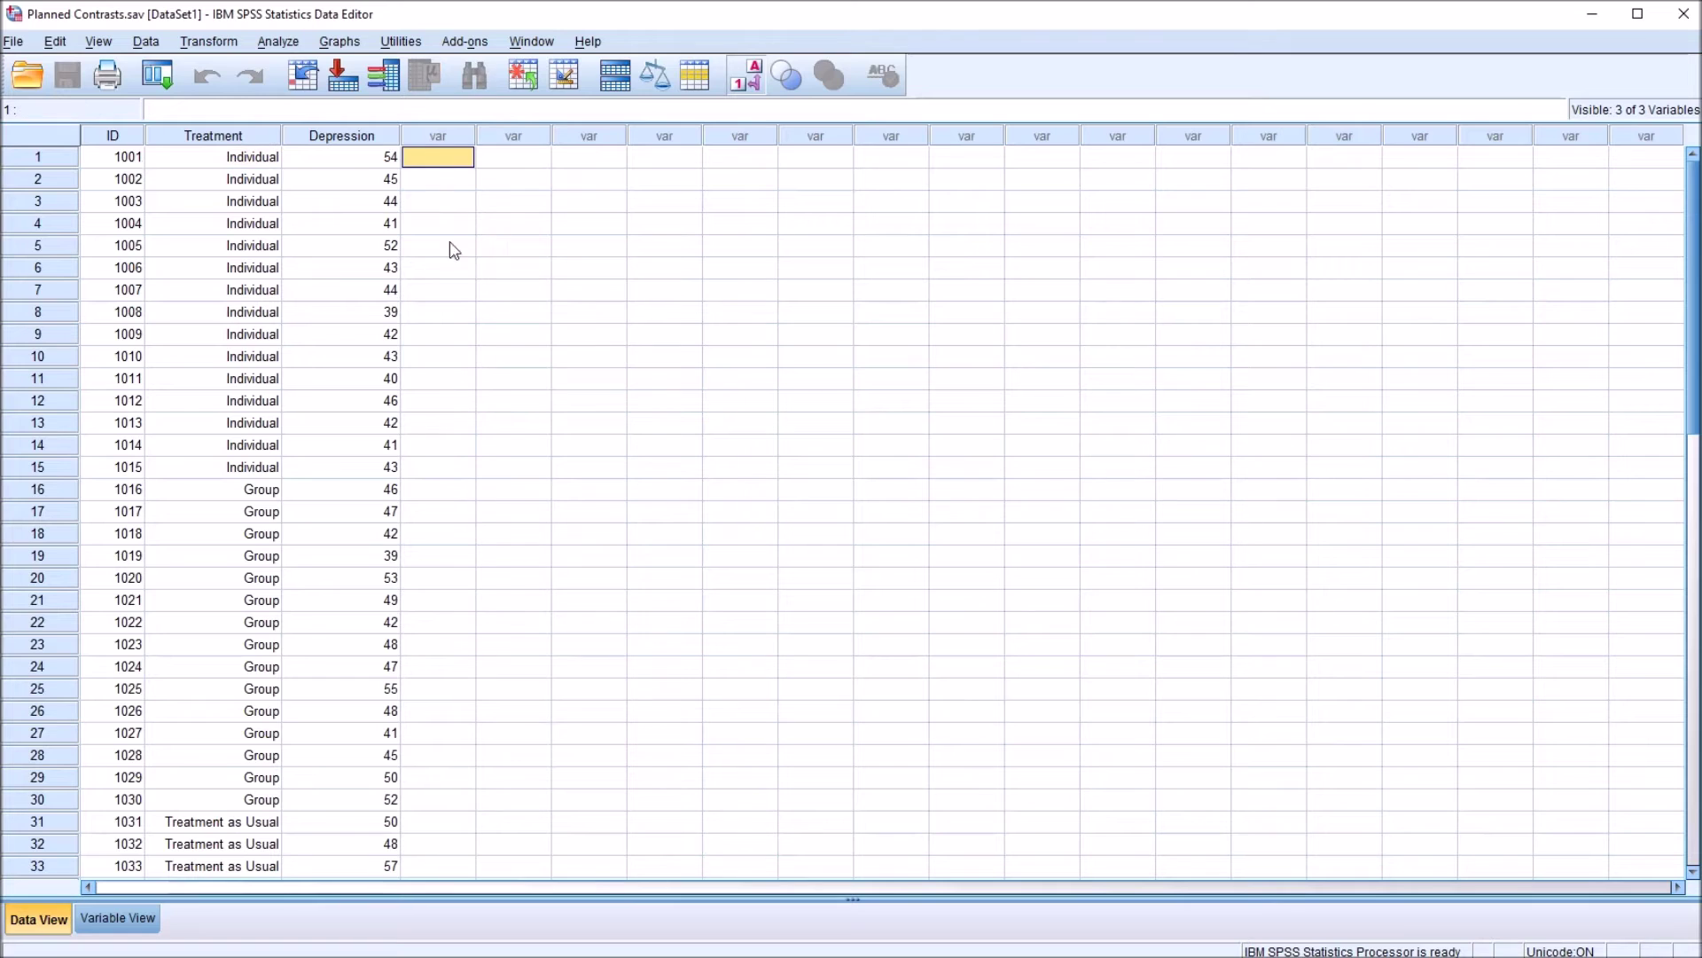
# - Reopen the One-Way ANOVA of Depression by Treatment, turn off the homogeneity of variance test and check the post hoc choices without selecting any
pyautogui.click(269, 45)
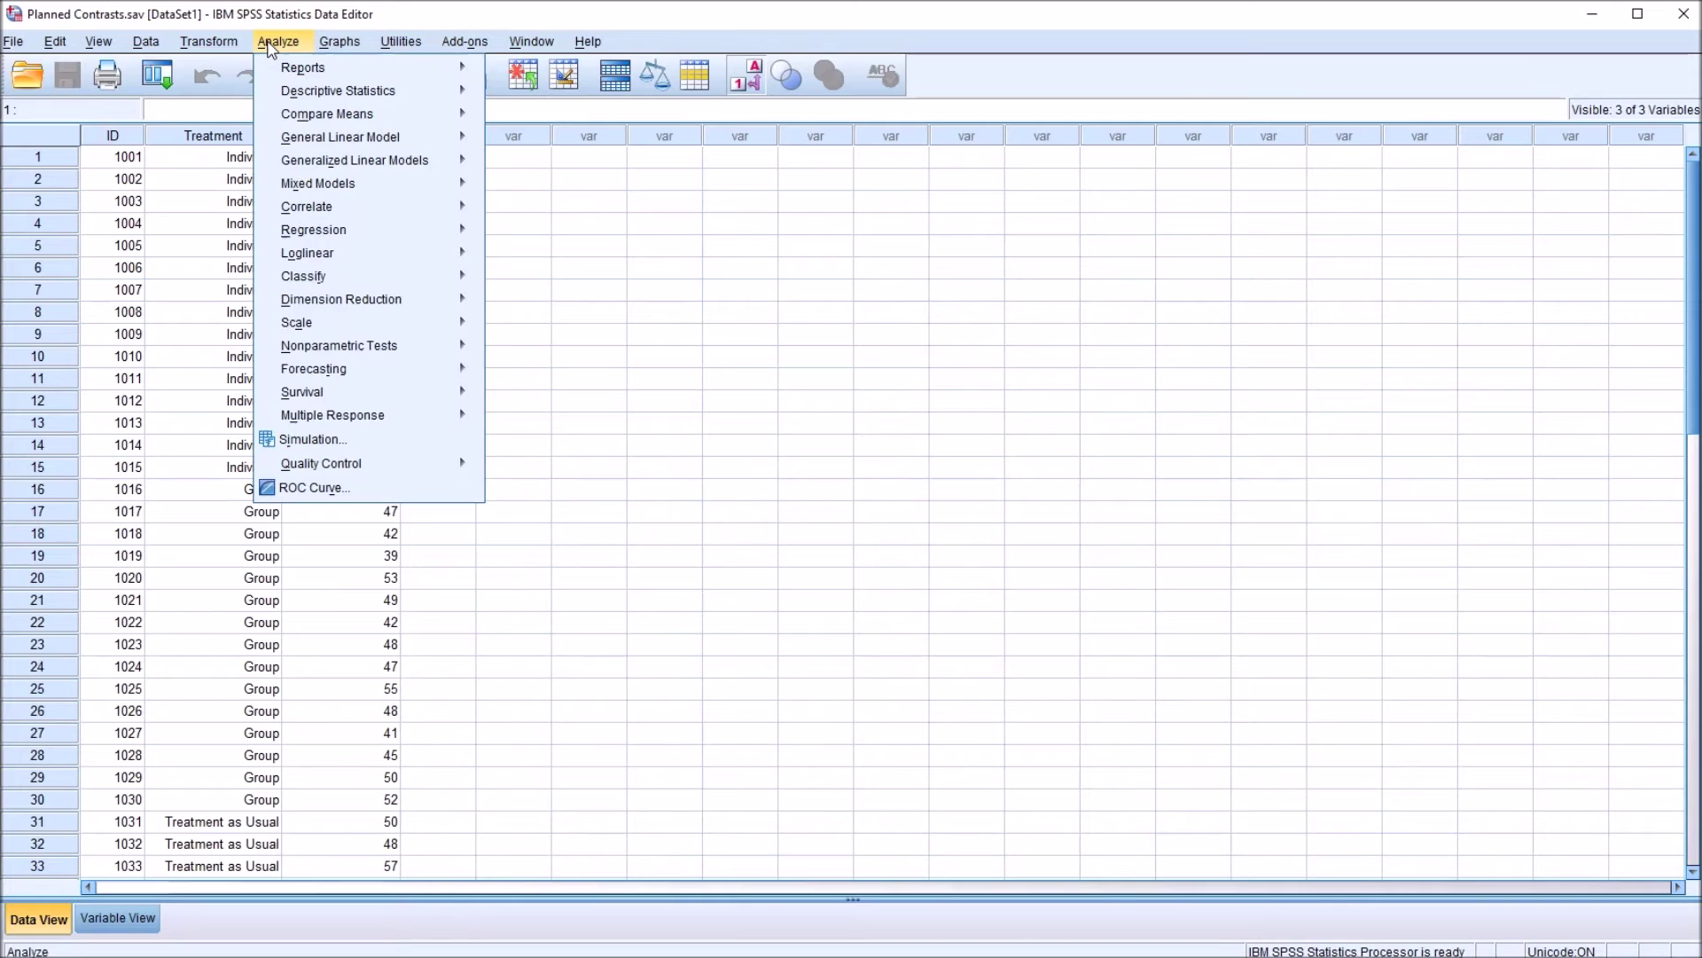
pyautogui.moveTo(308, 119)
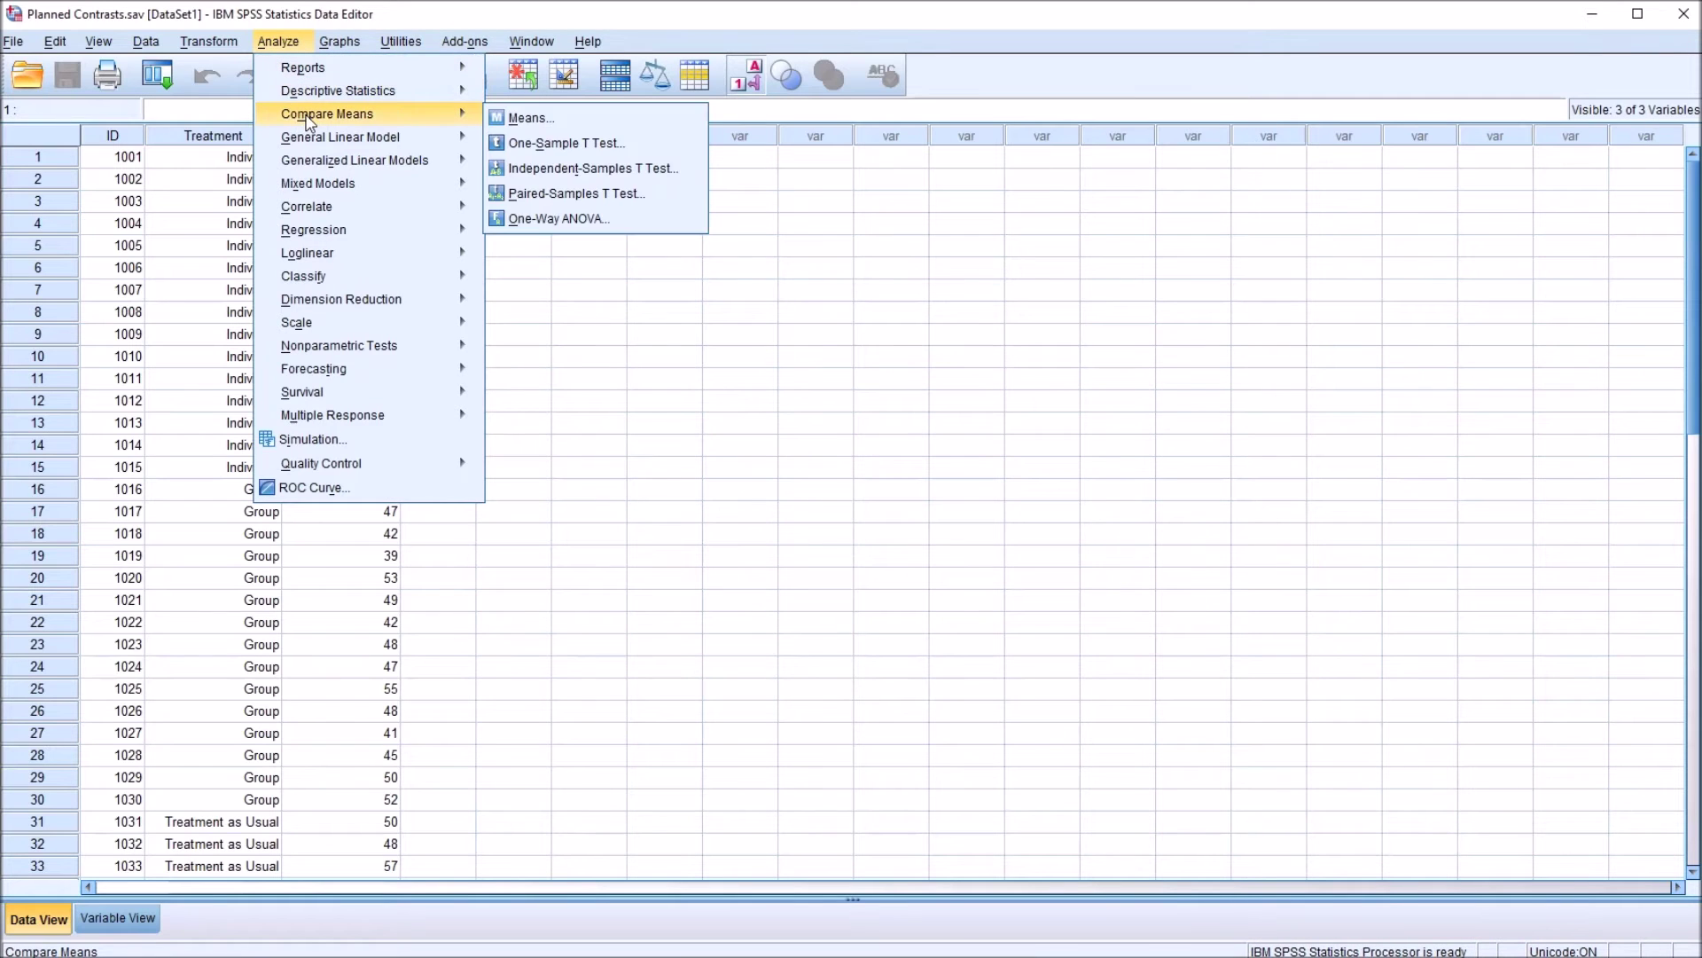
pyautogui.click(534, 225)
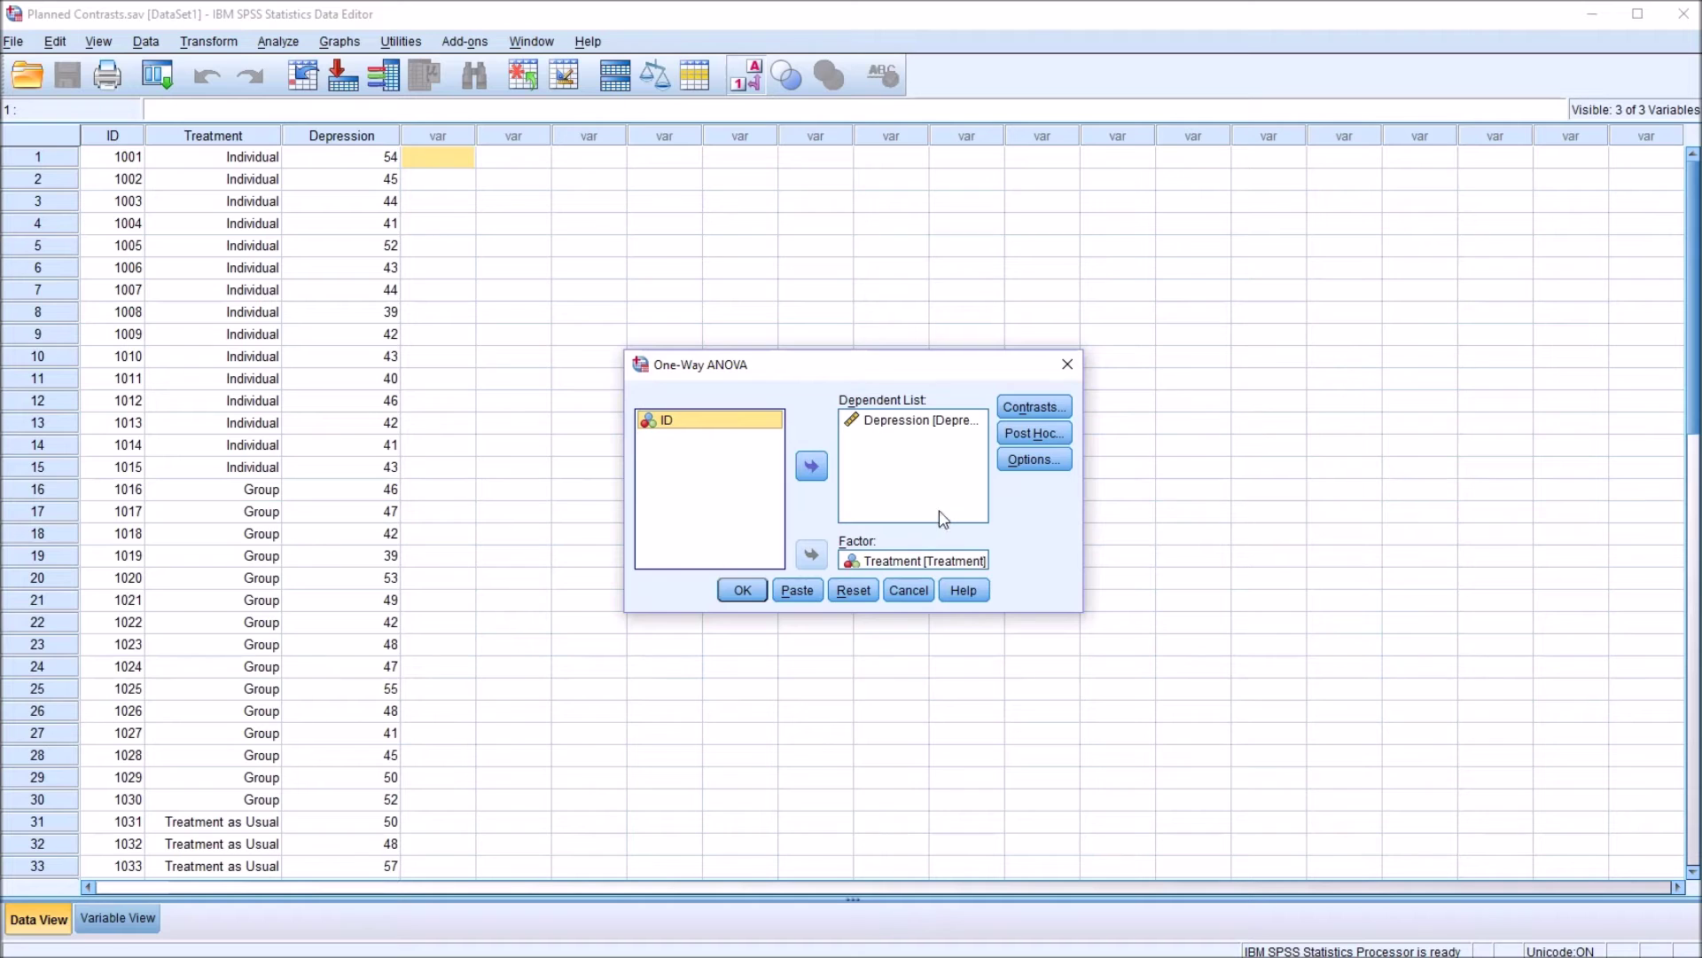
pyautogui.click(1004, 460)
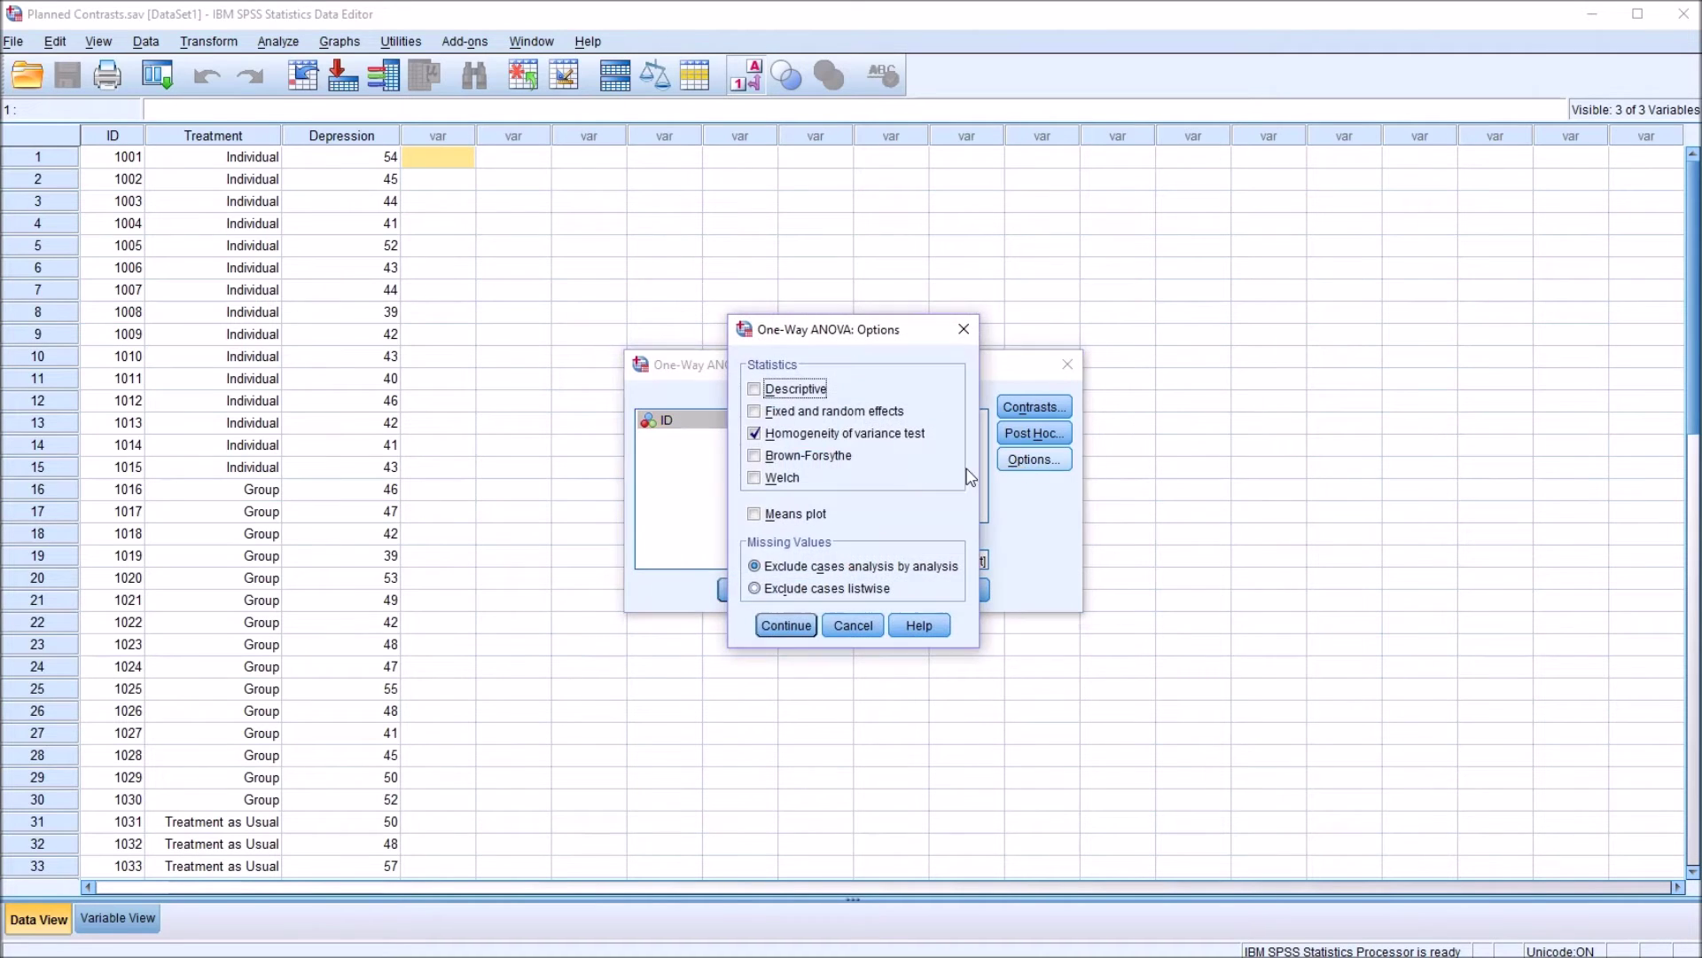
pyautogui.click(756, 434)
pyautogui.click(786, 626)
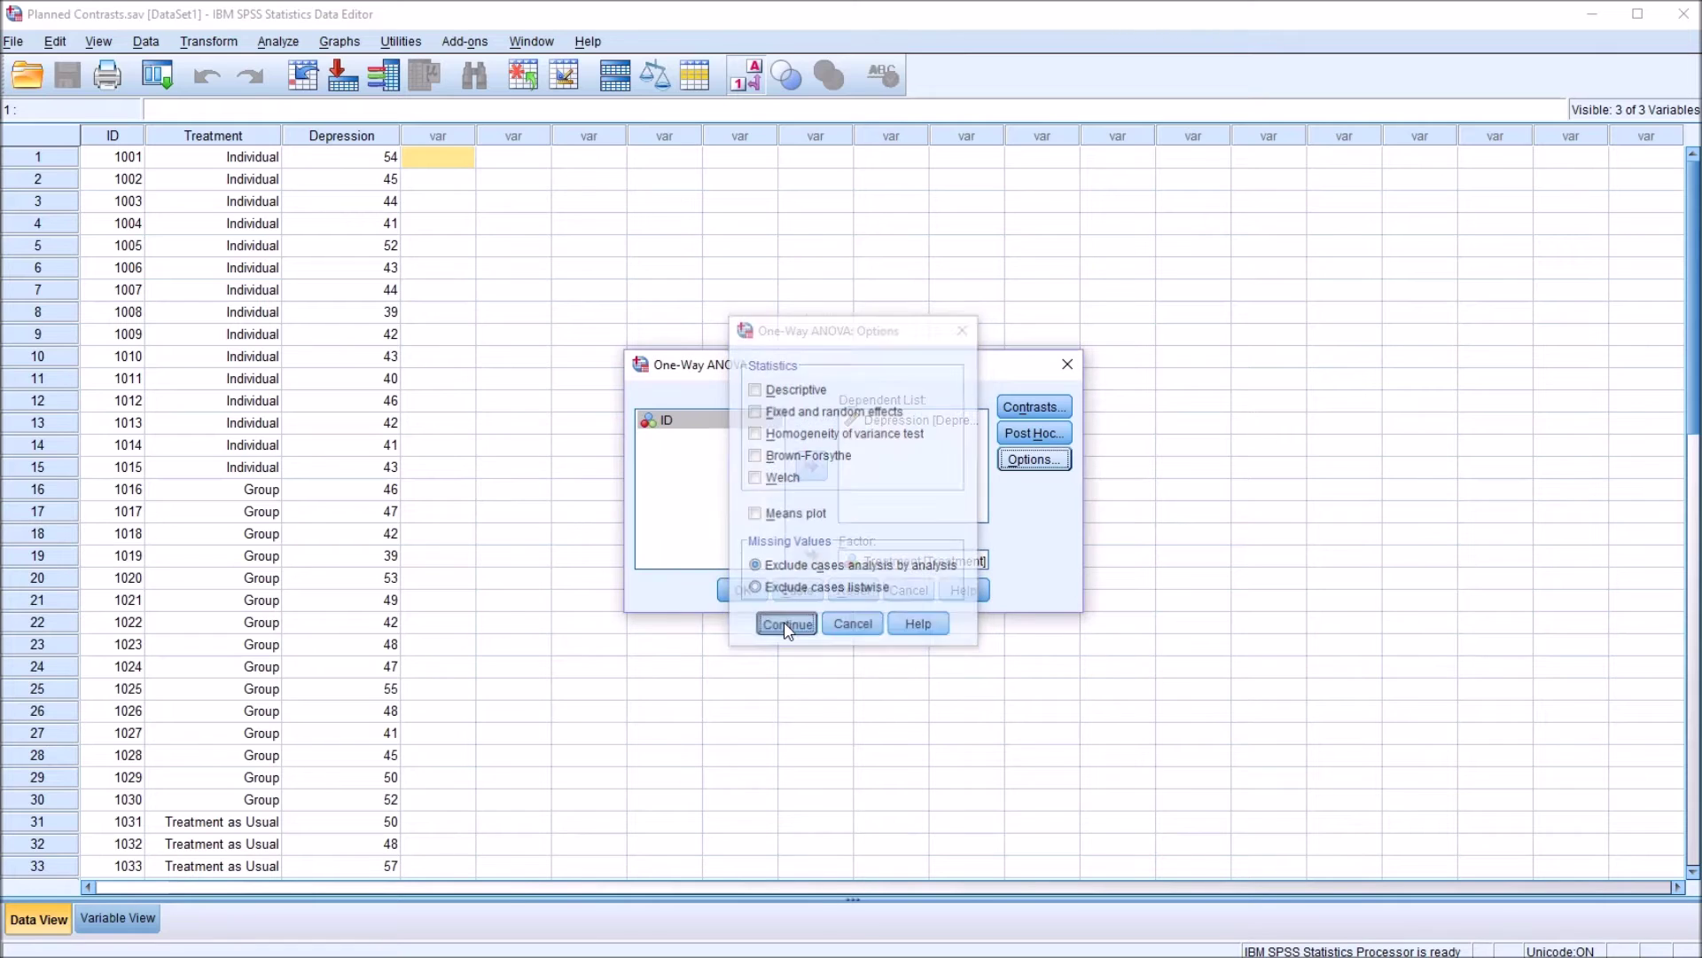
pyautogui.click(1019, 430)
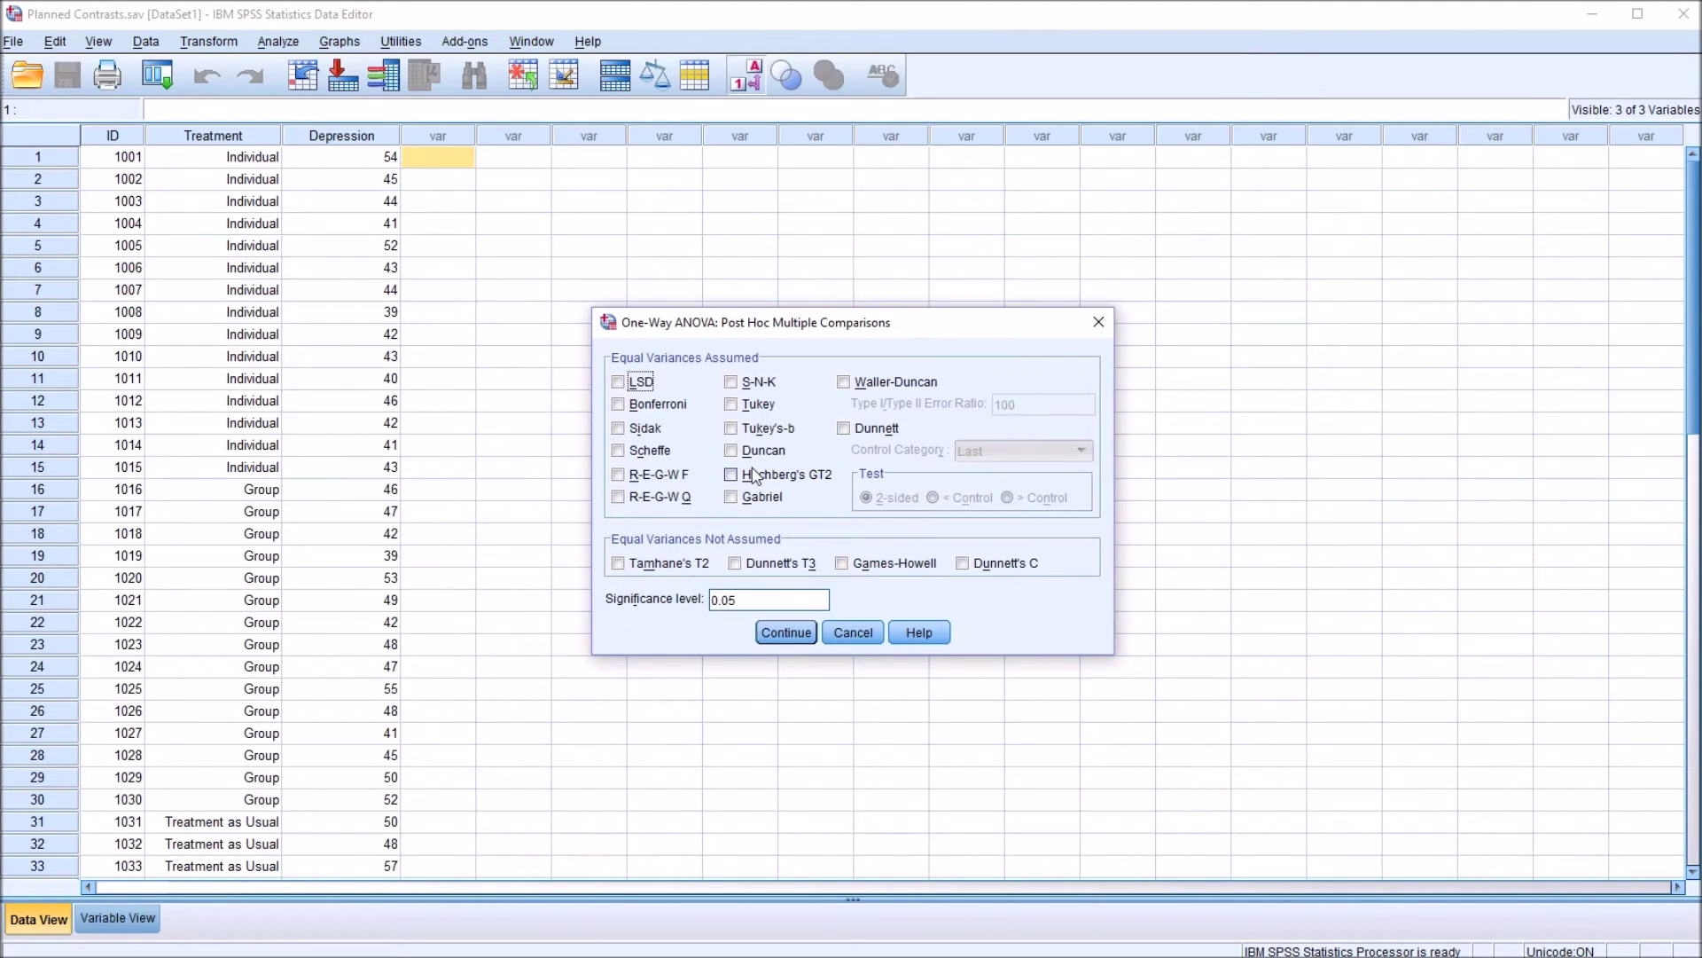
pyautogui.click(1098, 322)
# - Add .5 and .5 as the first two coefficients of contrast 1, for the Individual and Group treatments
pyautogui.click(1013, 410)
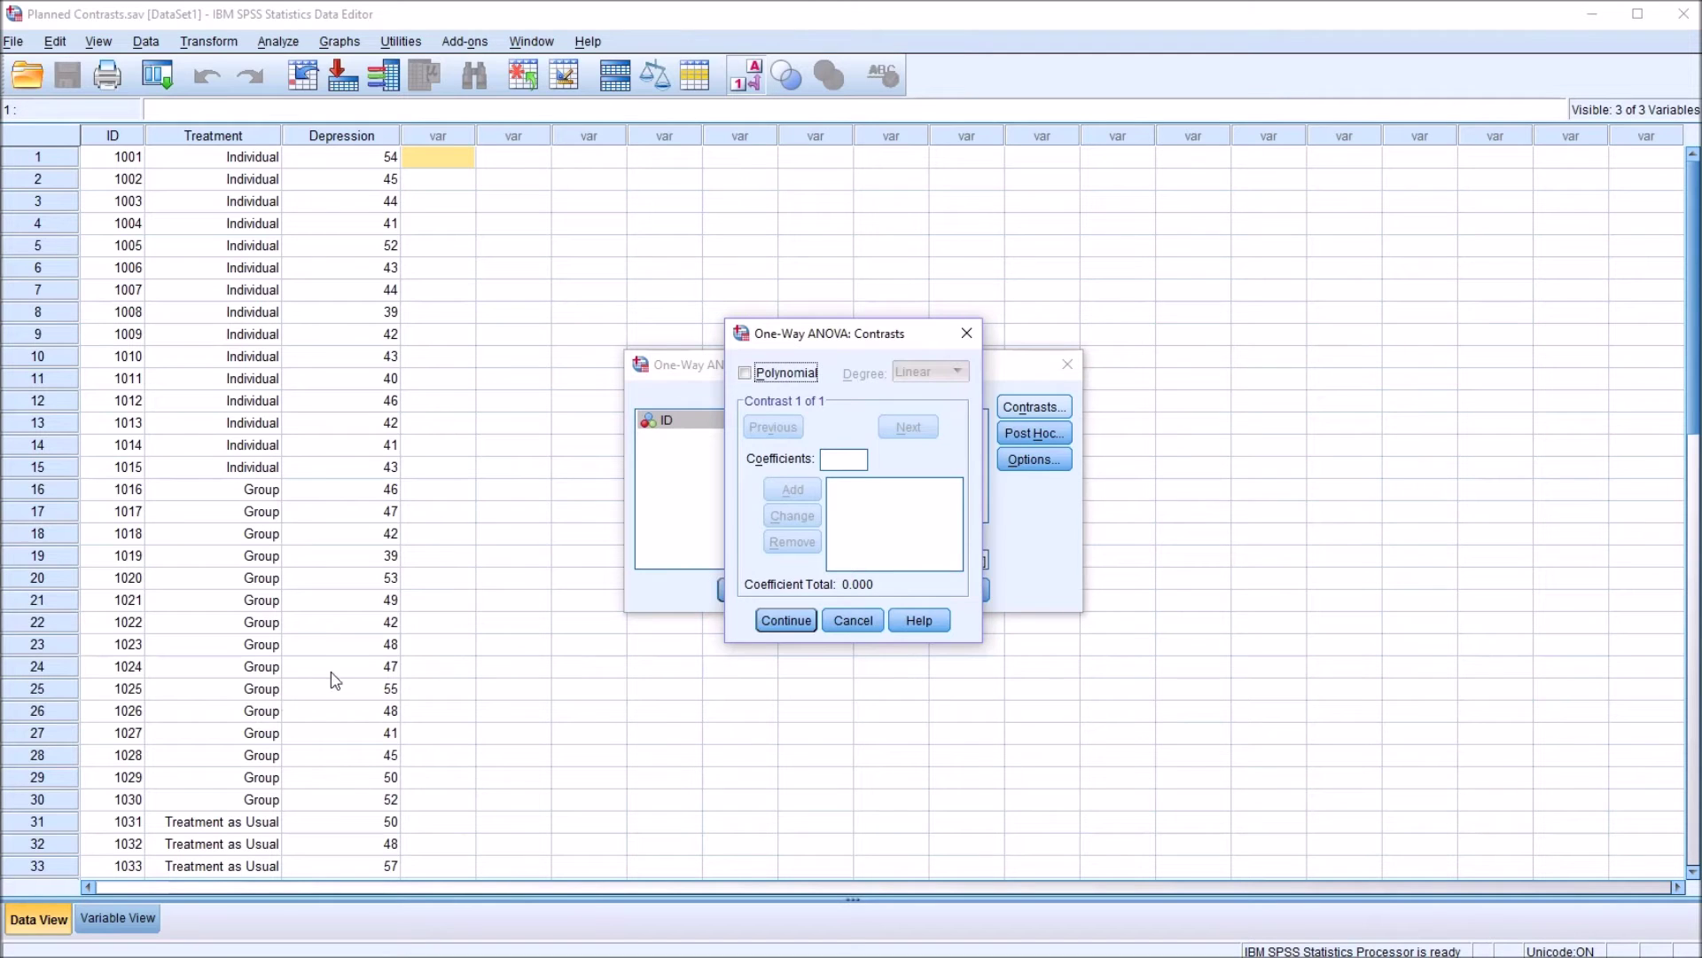
pyautogui.click(843, 460)
pyautogui.write('.5')
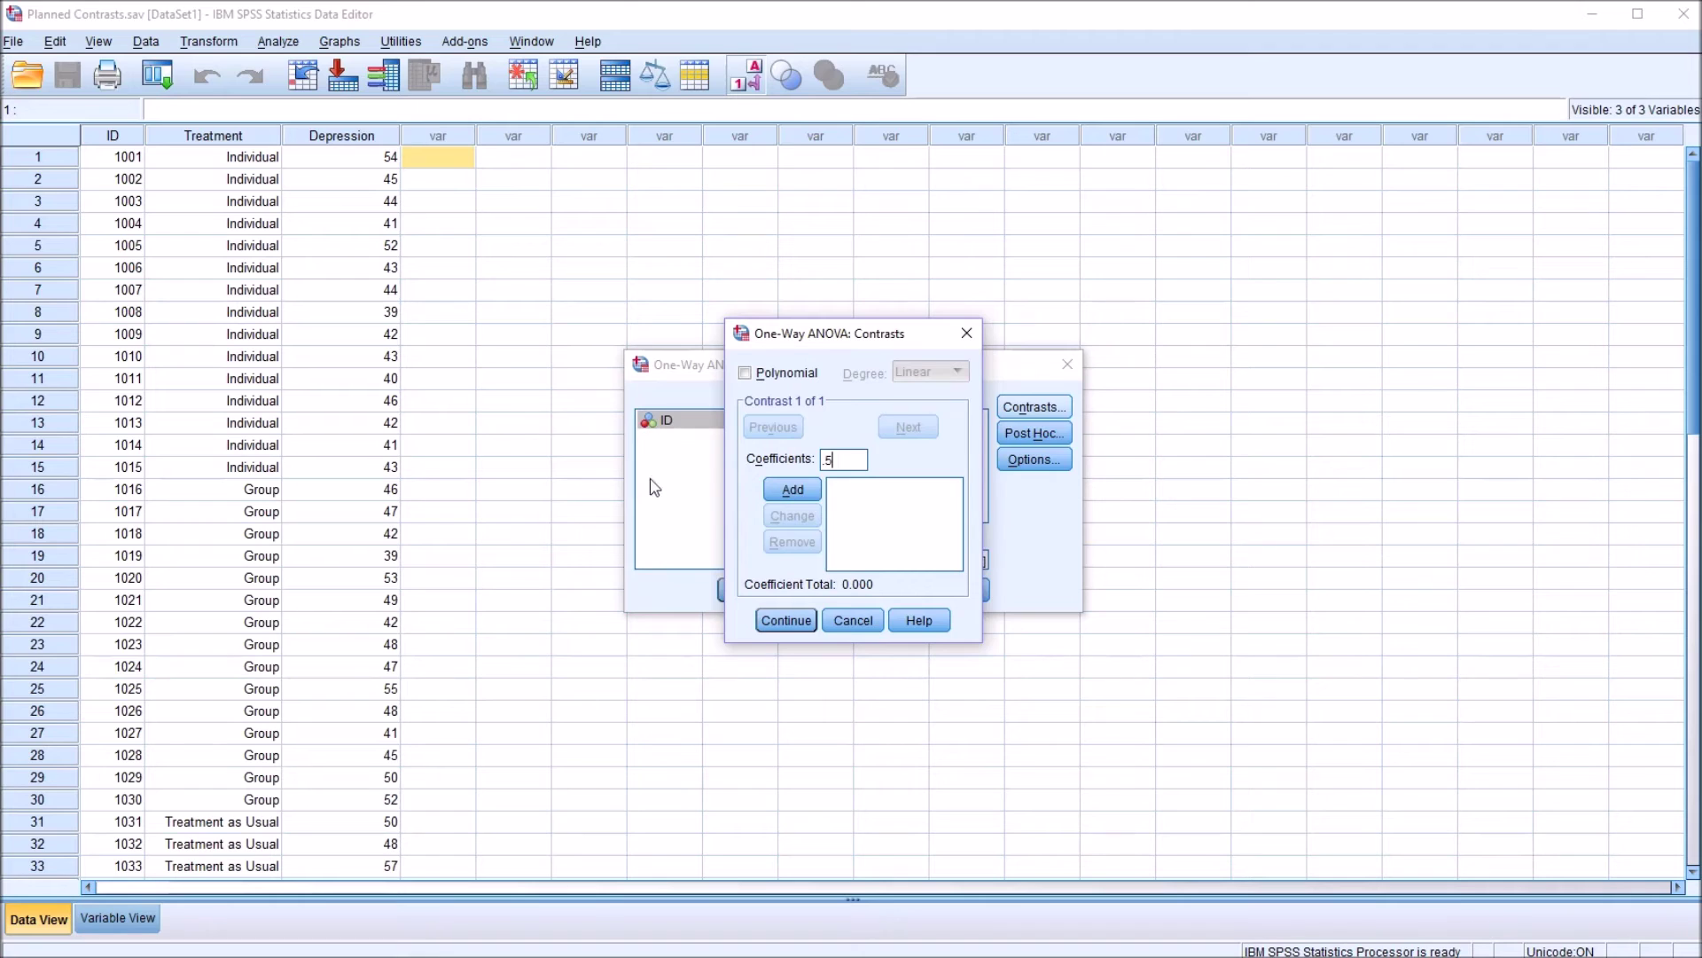
pyautogui.click(792, 490)
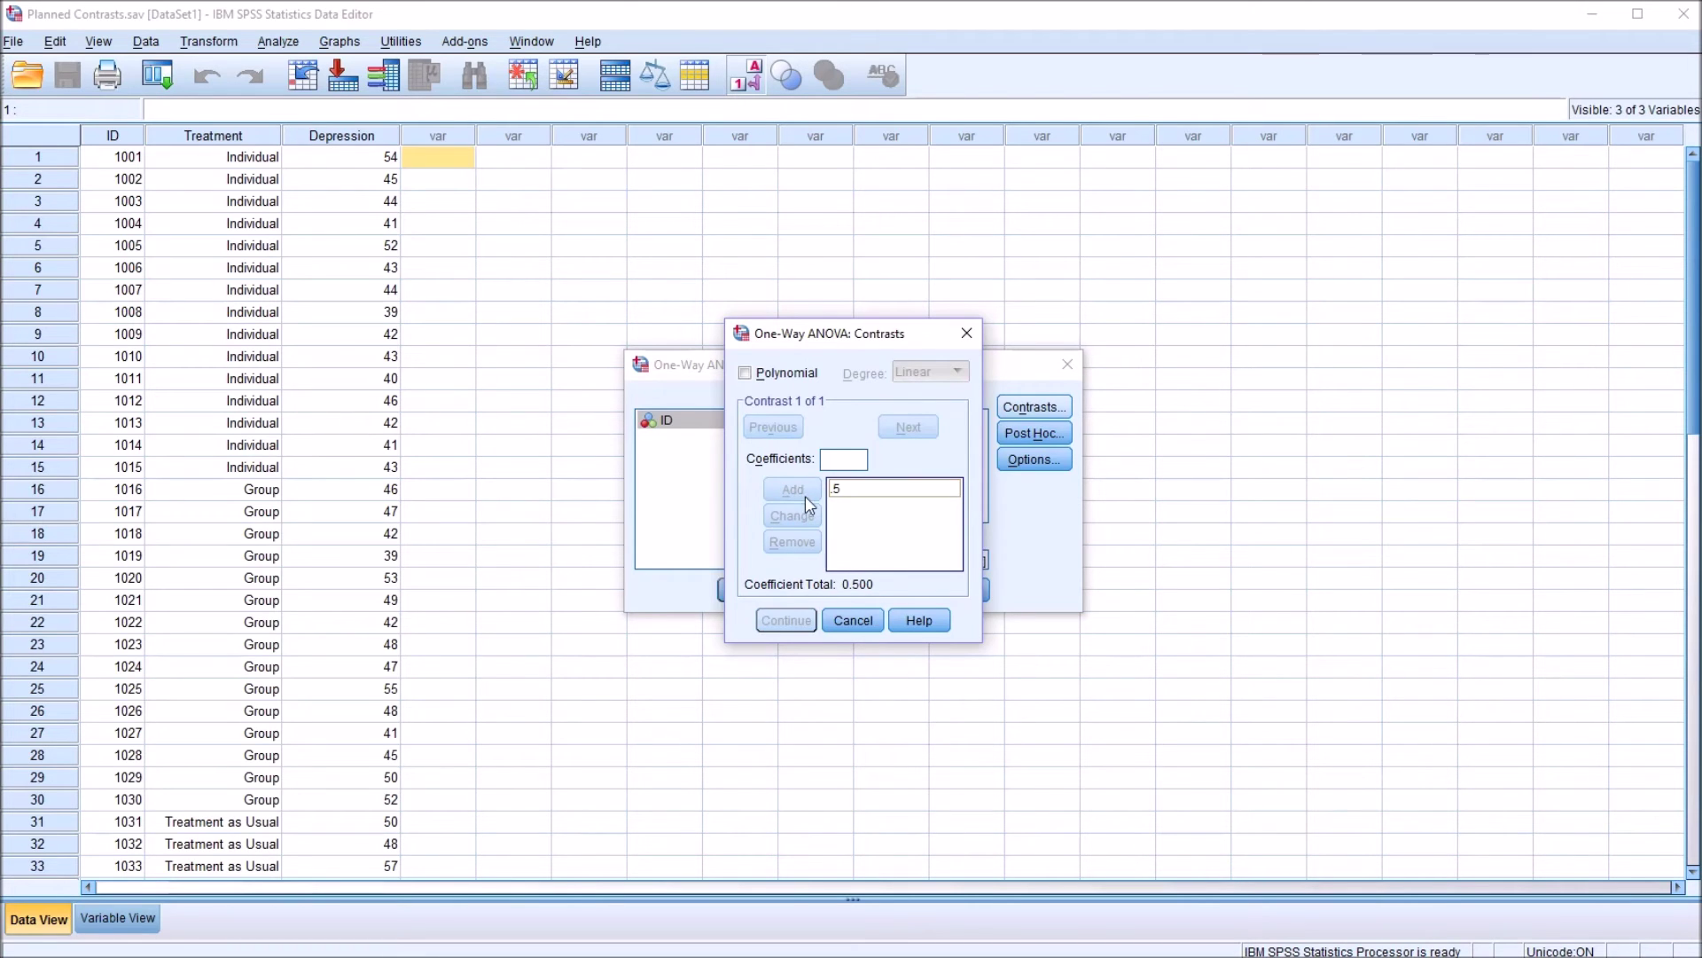
pyautogui.click(851, 461)
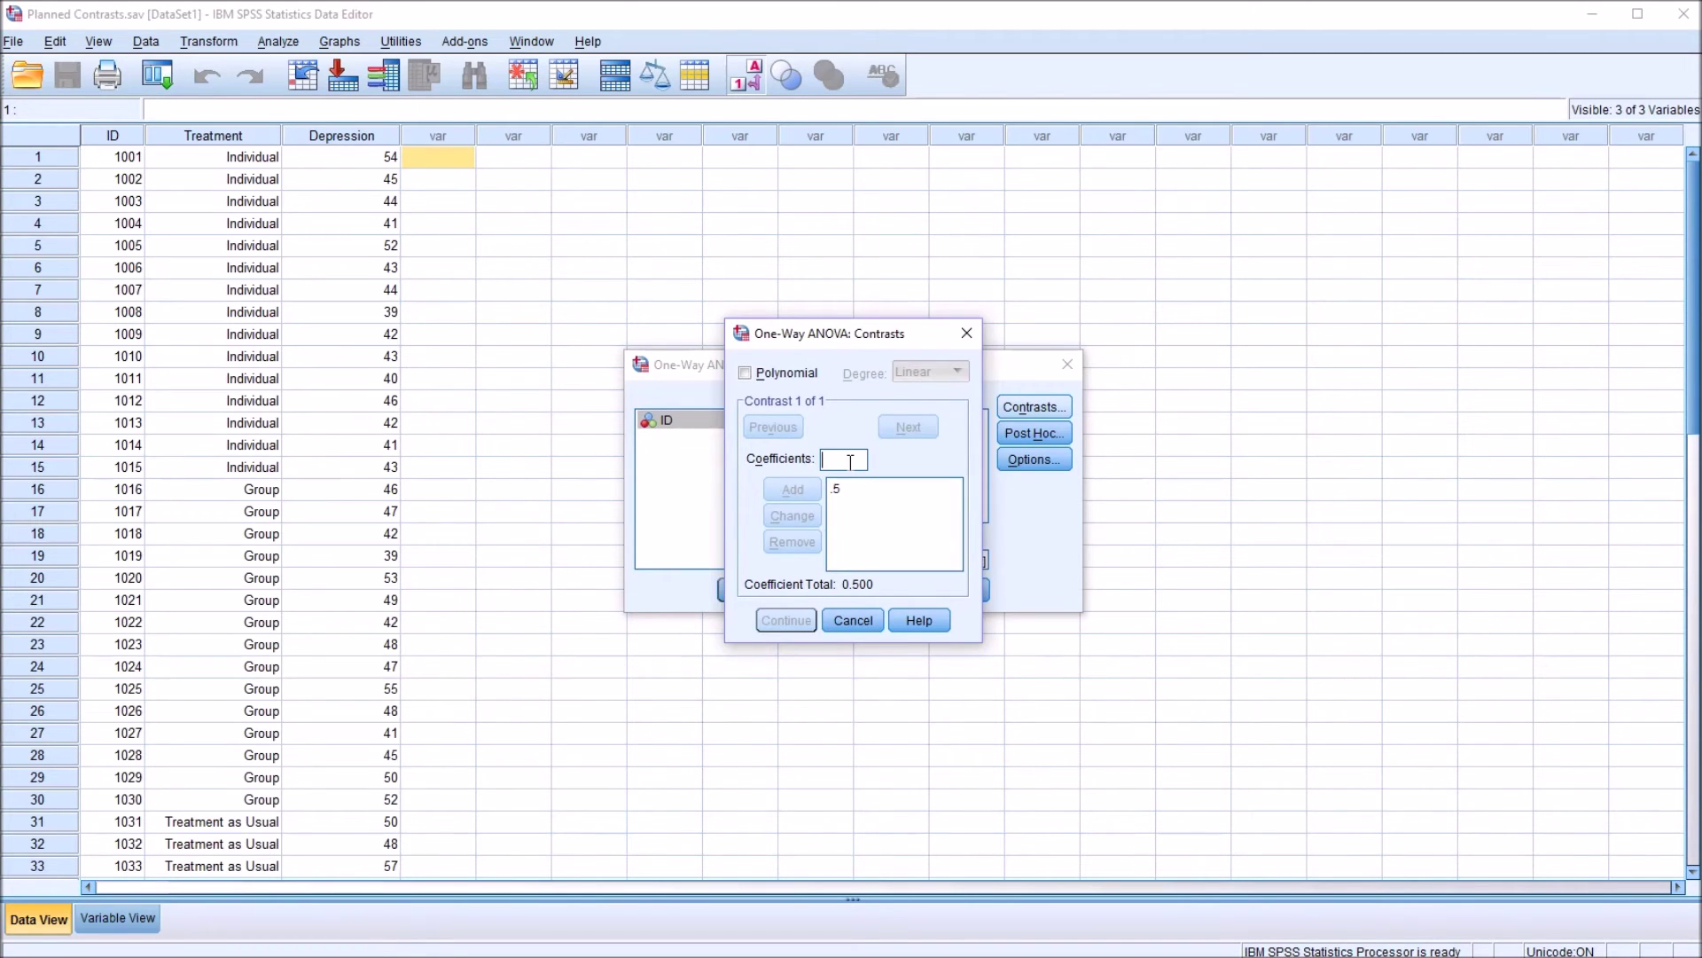
pyautogui.write('.5')
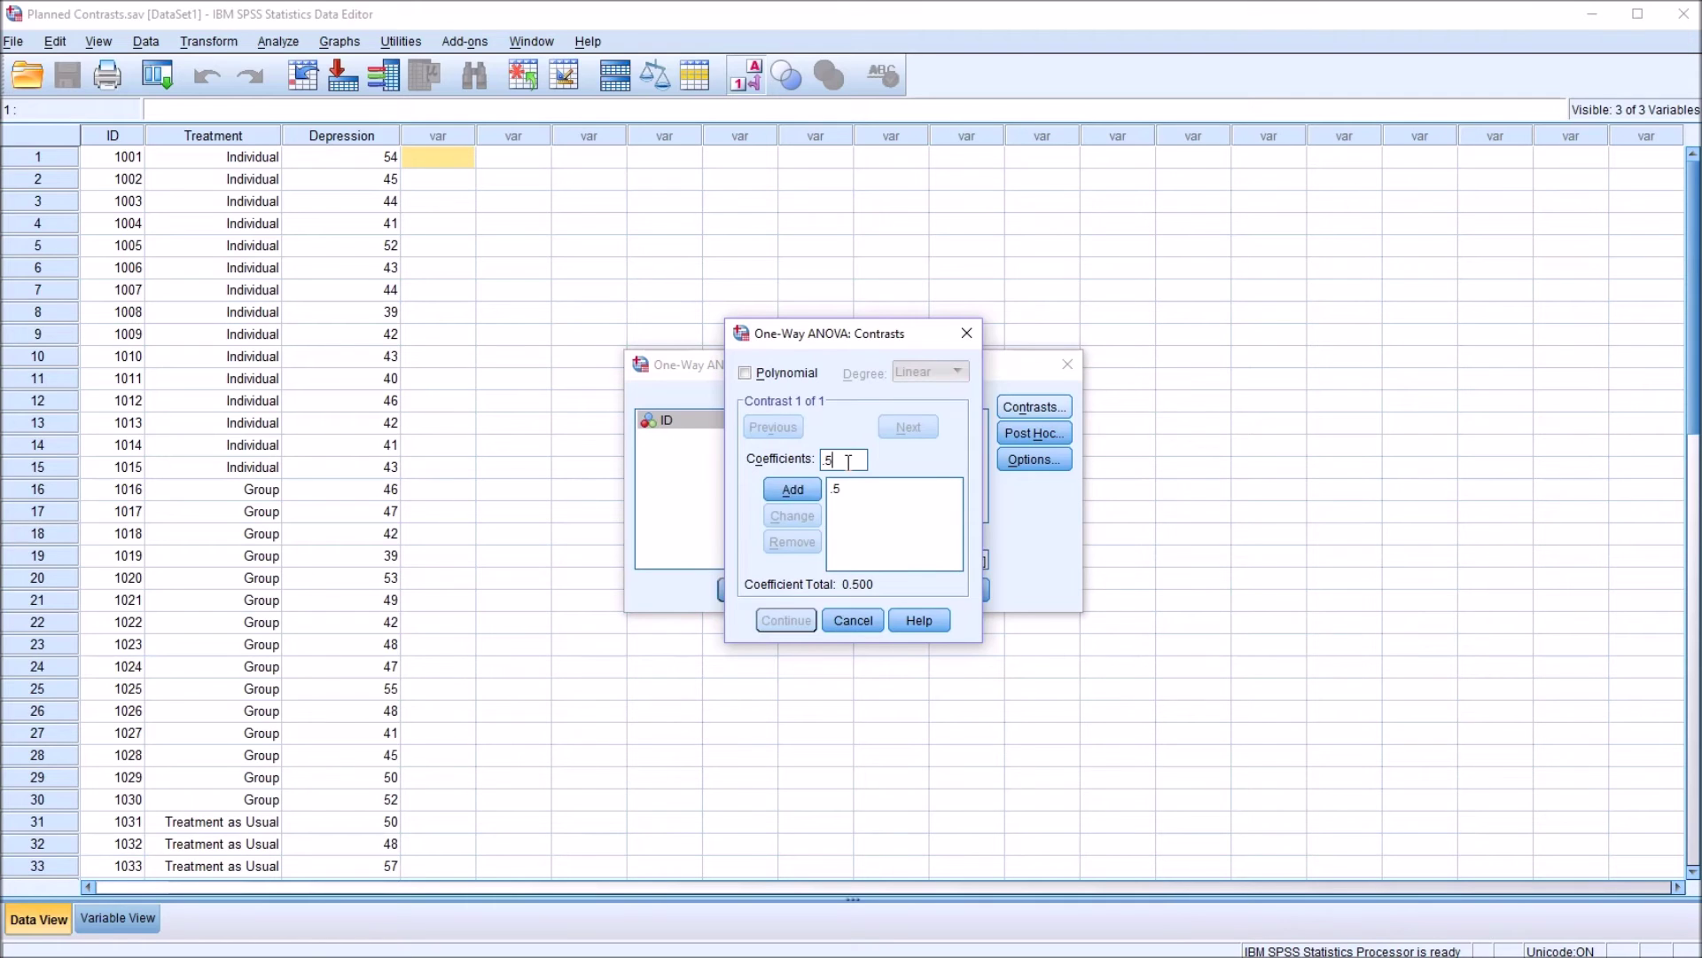
pyautogui.click(787, 489)
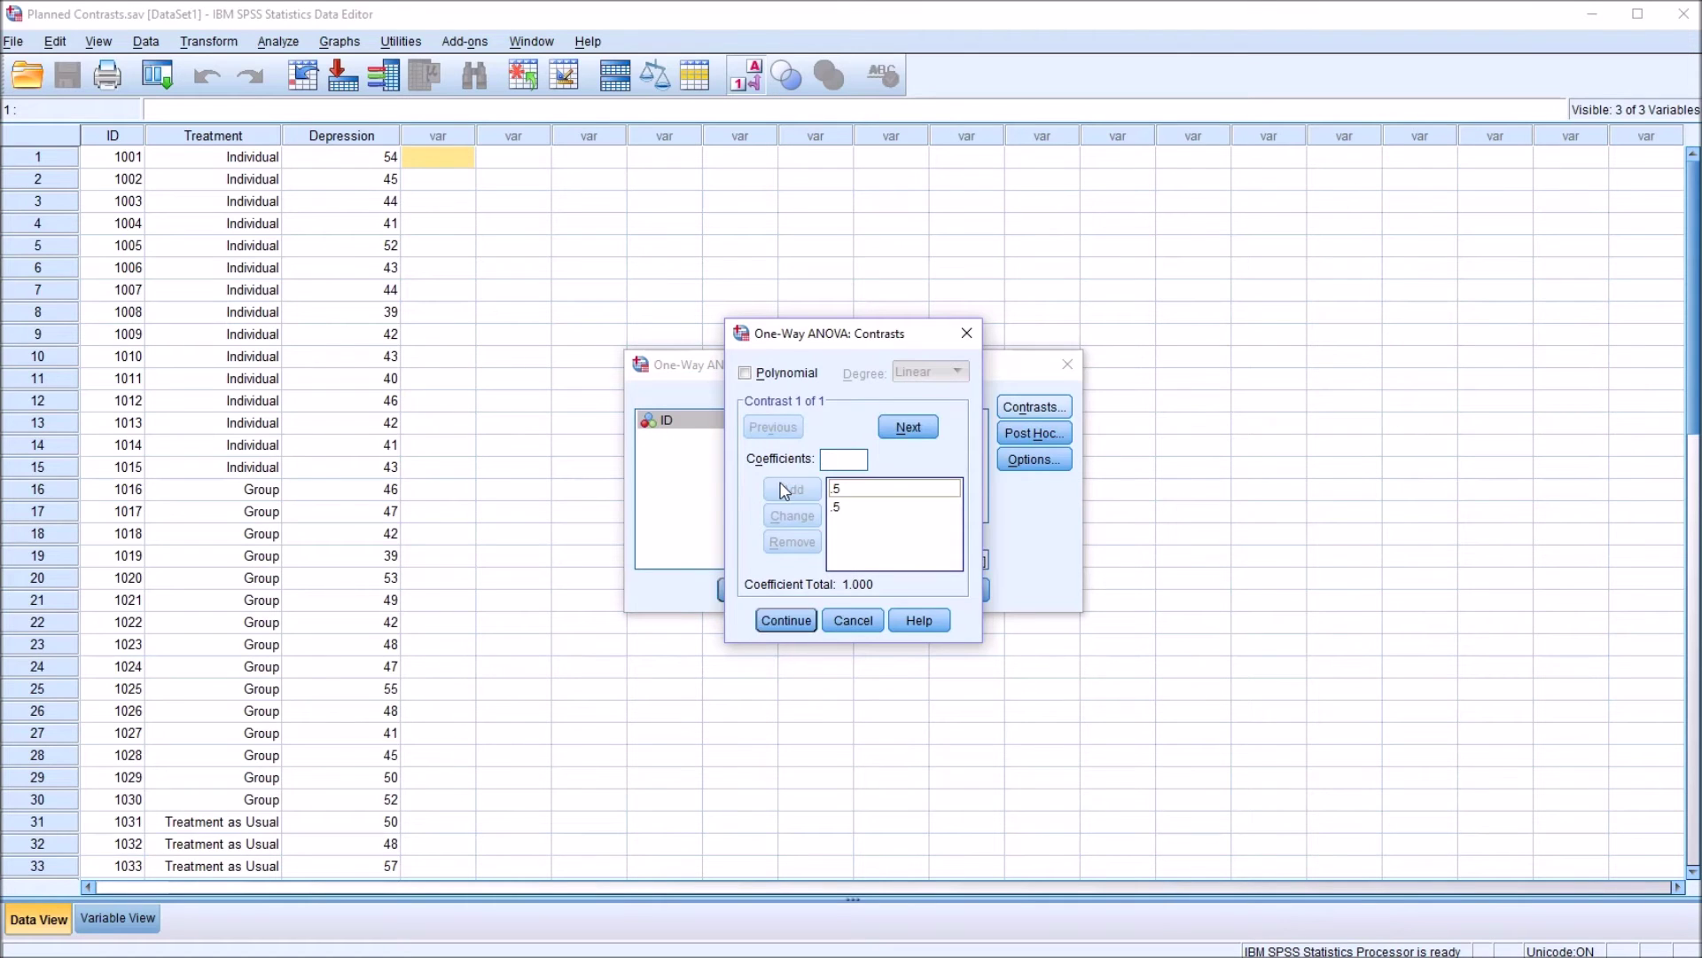
# - Add -1 as the third coefficient of contrast 1, for the Treatment as Usual group
pyautogui.click(863, 488)
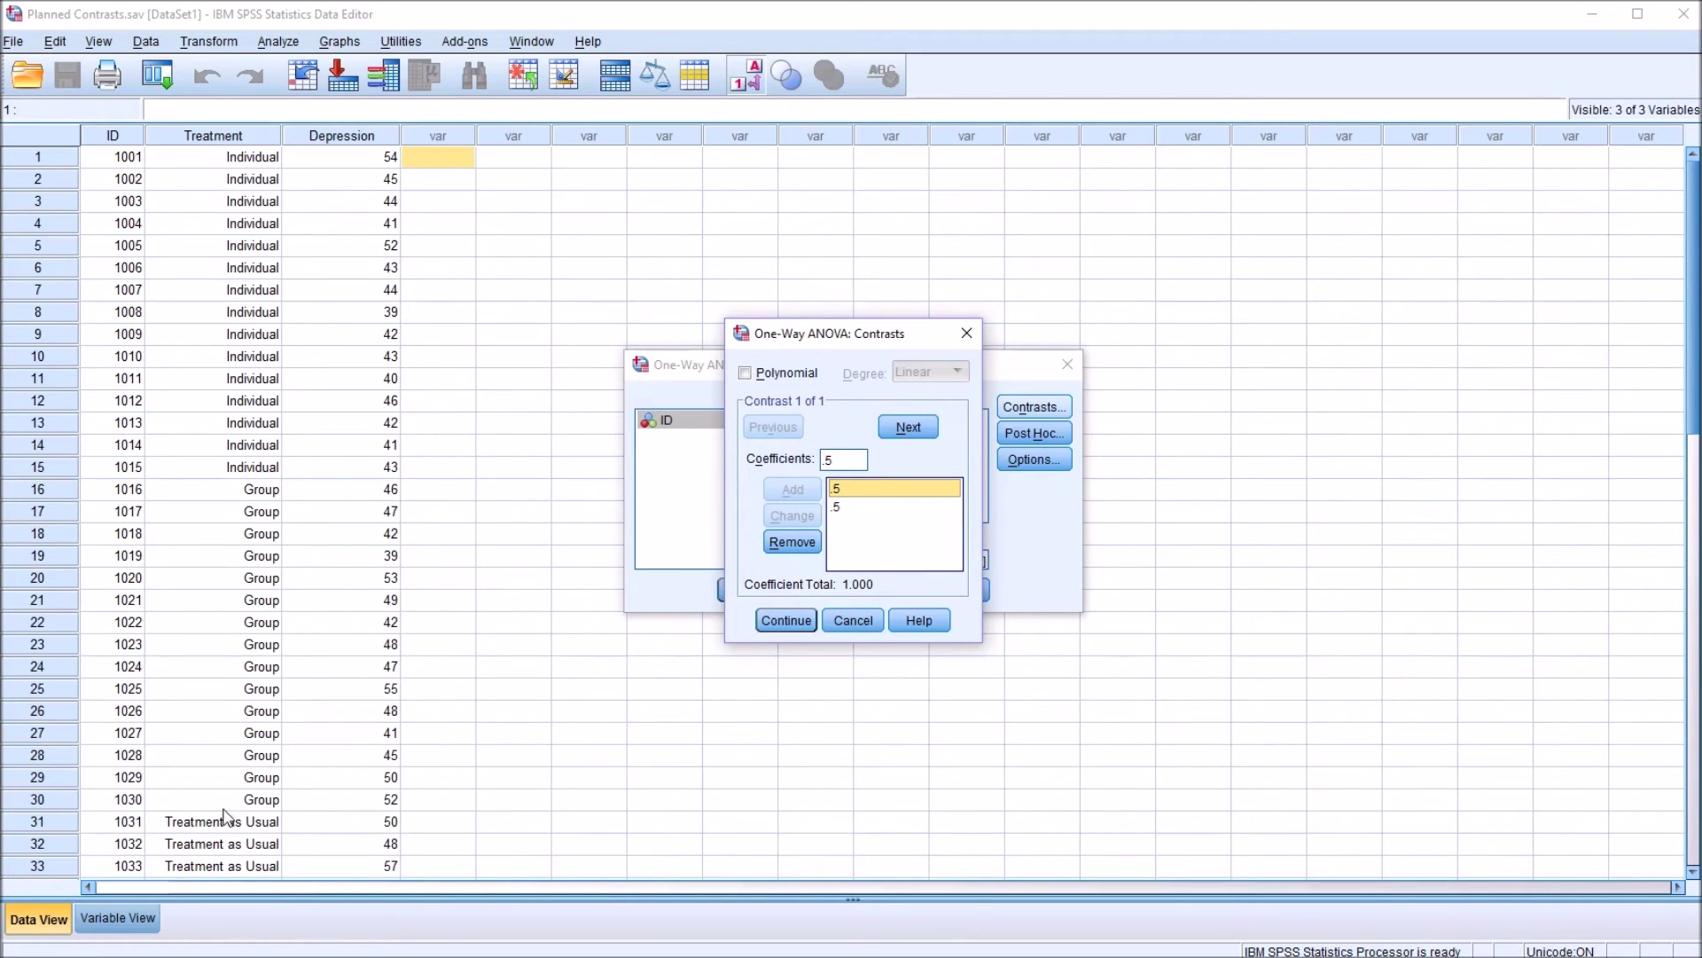
pyautogui.click(827, 460)
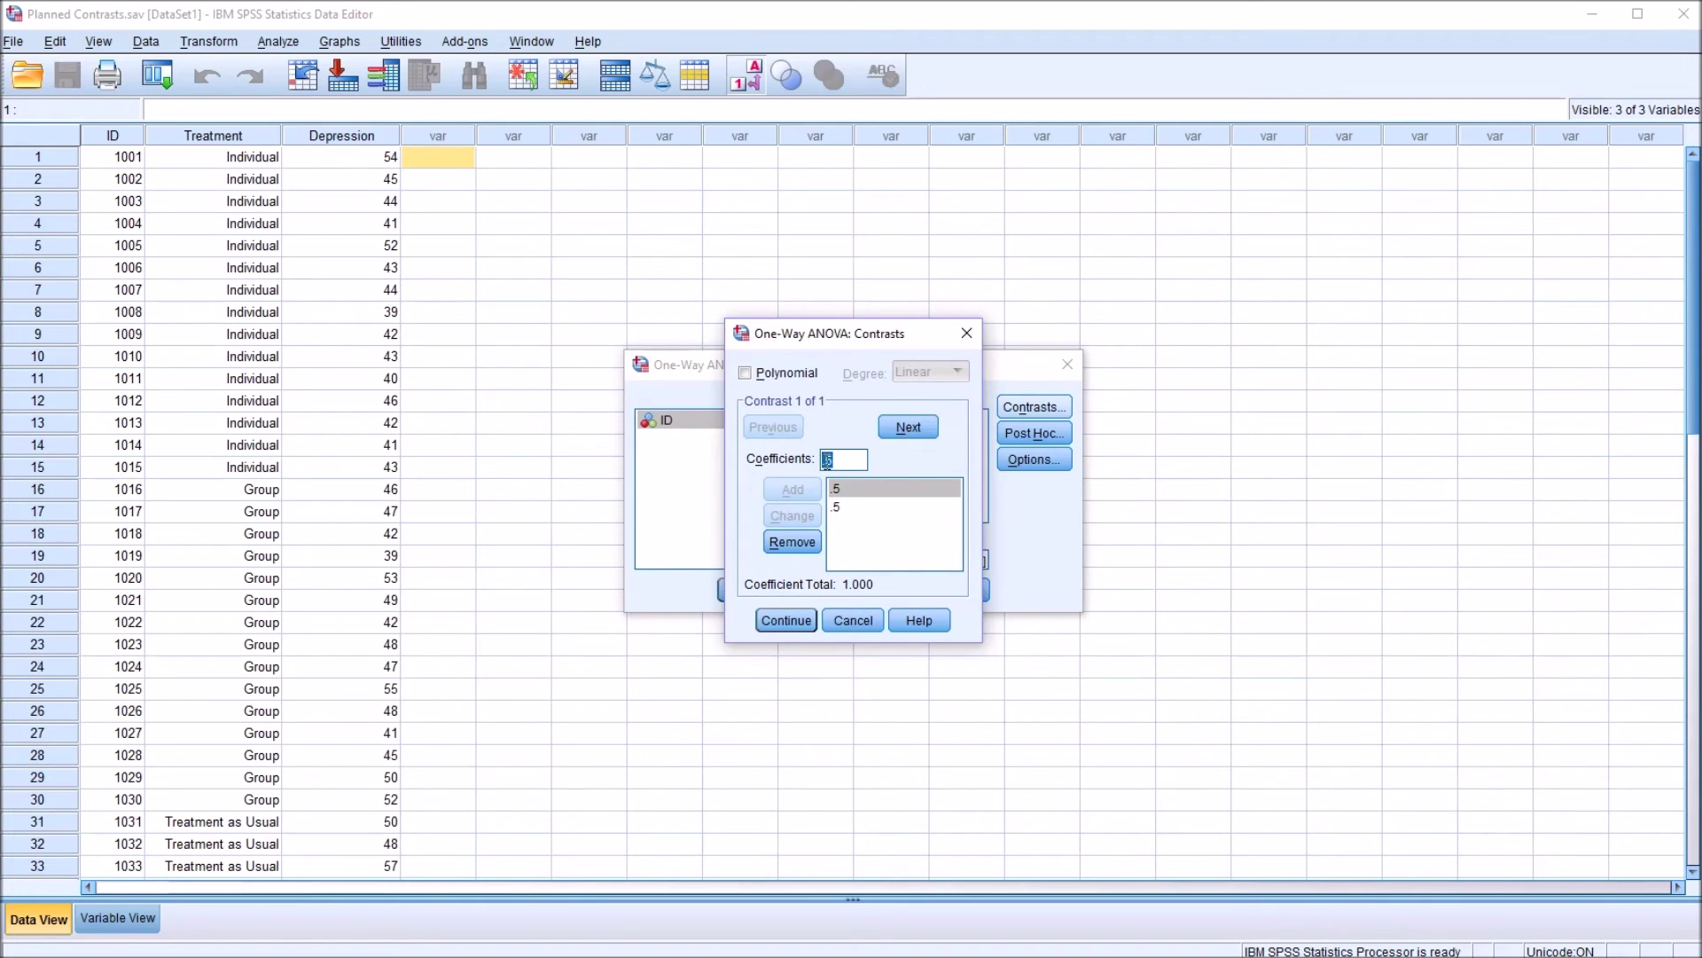
pyautogui.write('-1')
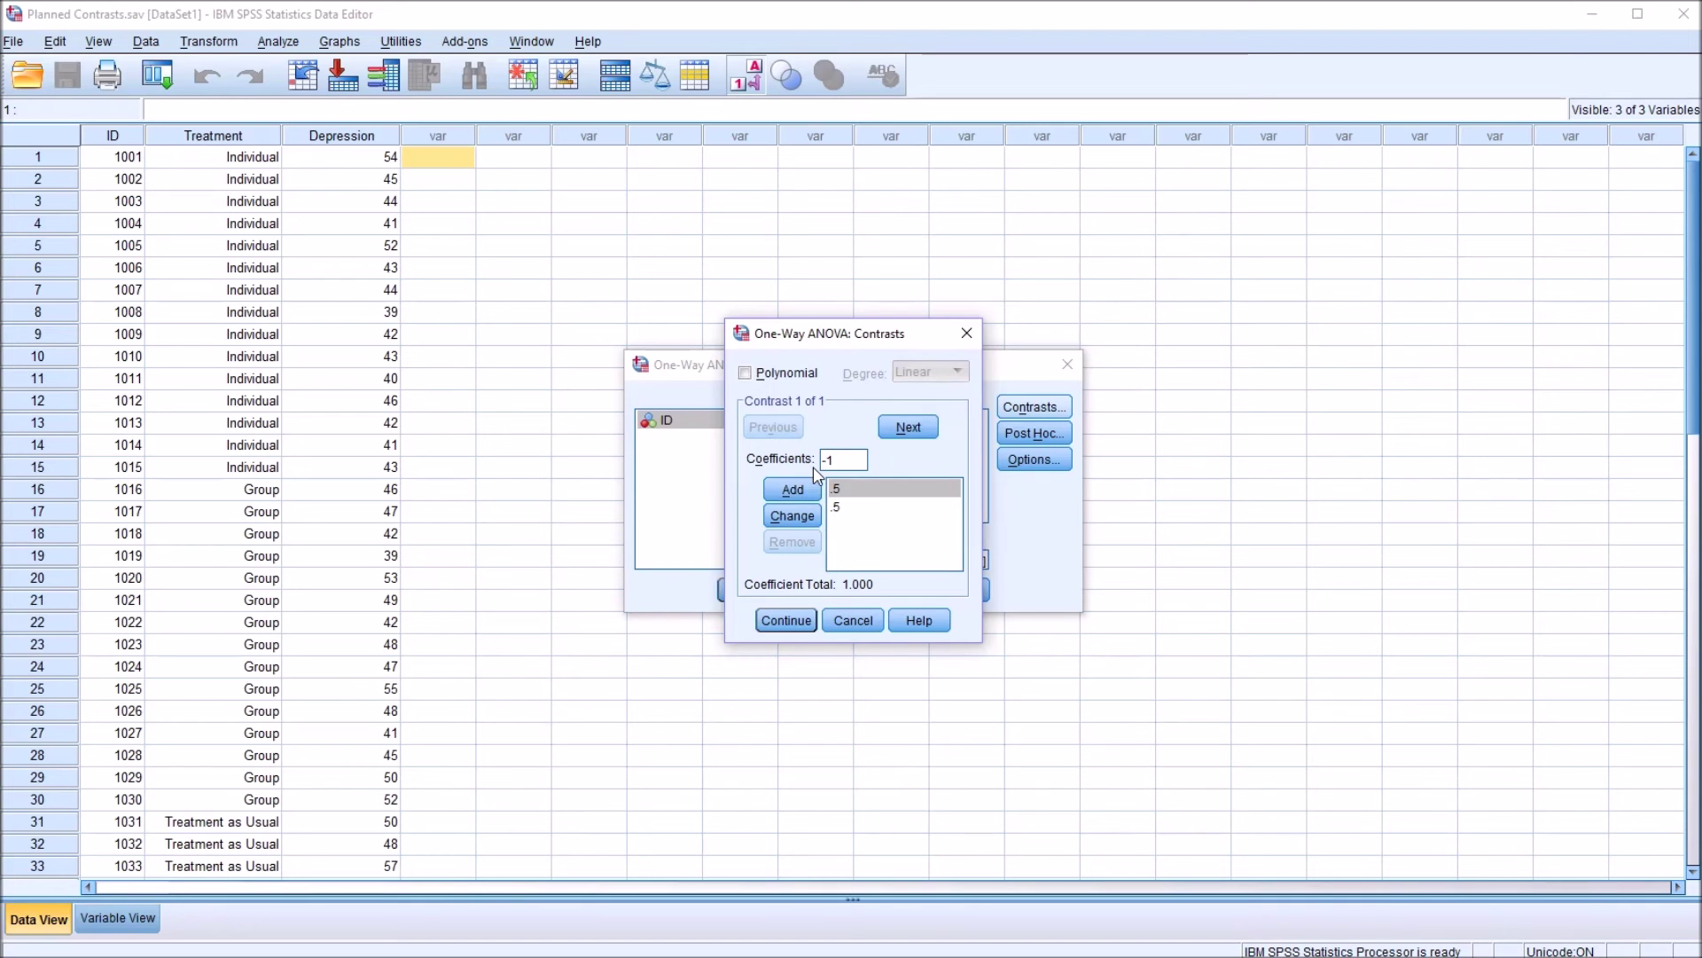
pyautogui.click(792, 490)
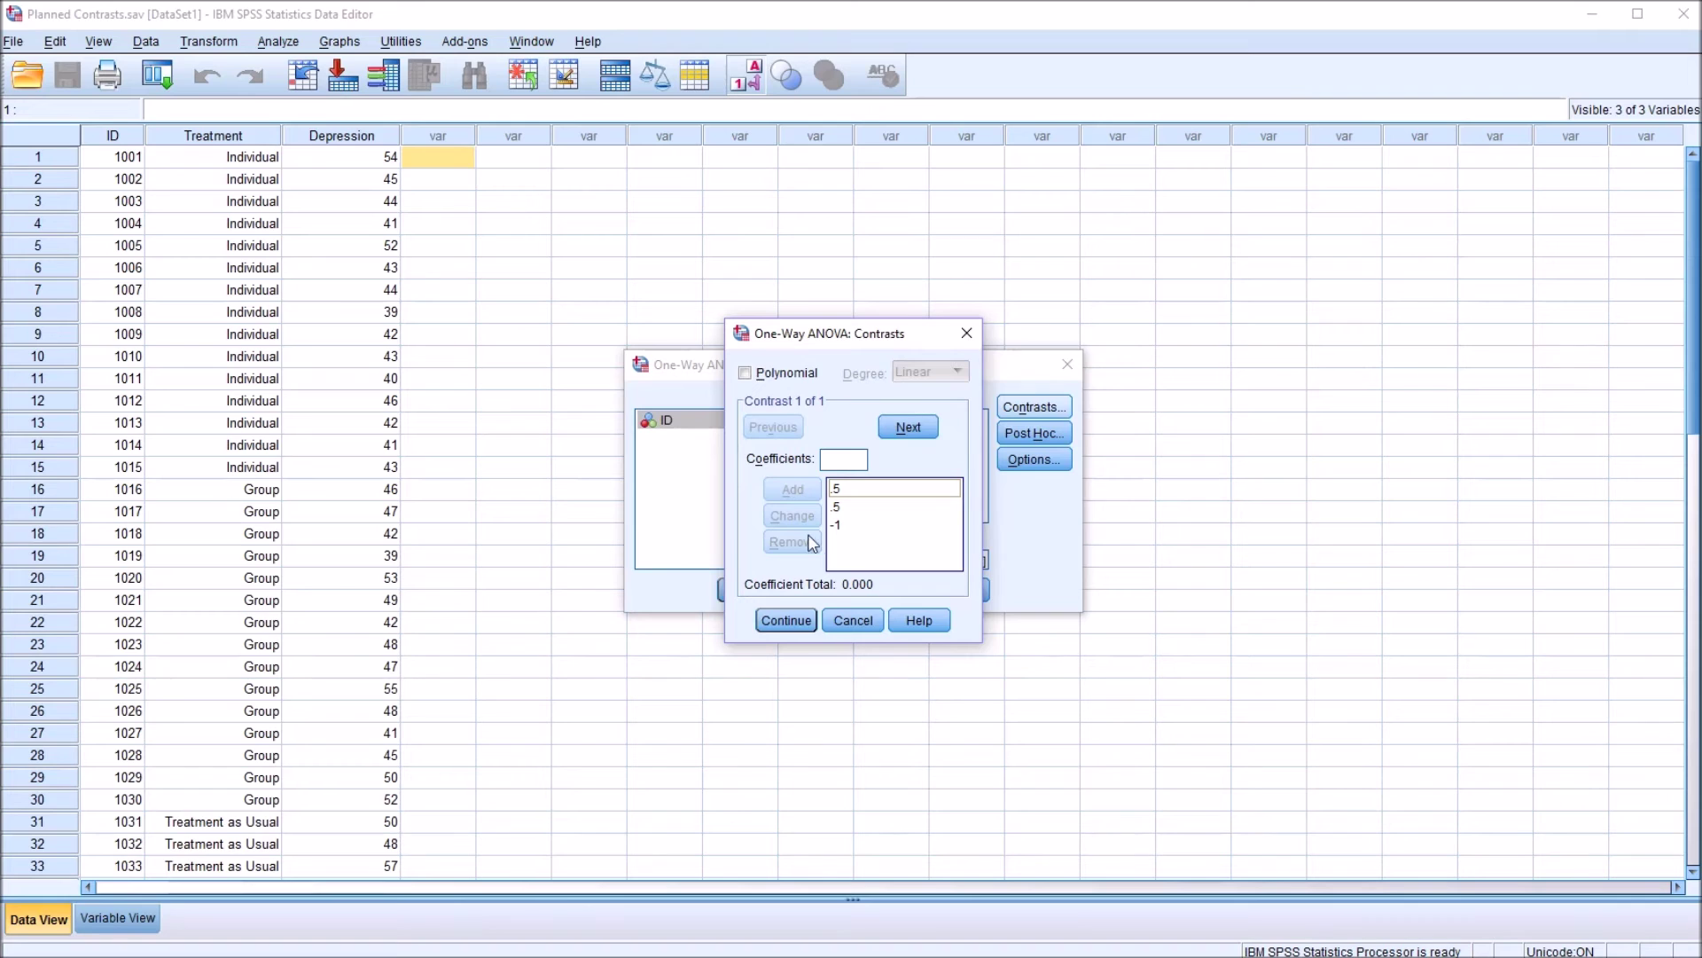
# - Review the three coefficients of contrast 1 one by one against the Individual, Group and Treatment as Usual levels
pyautogui.click(874, 488)
pyautogui.click(867, 506)
pyautogui.click(849, 525)
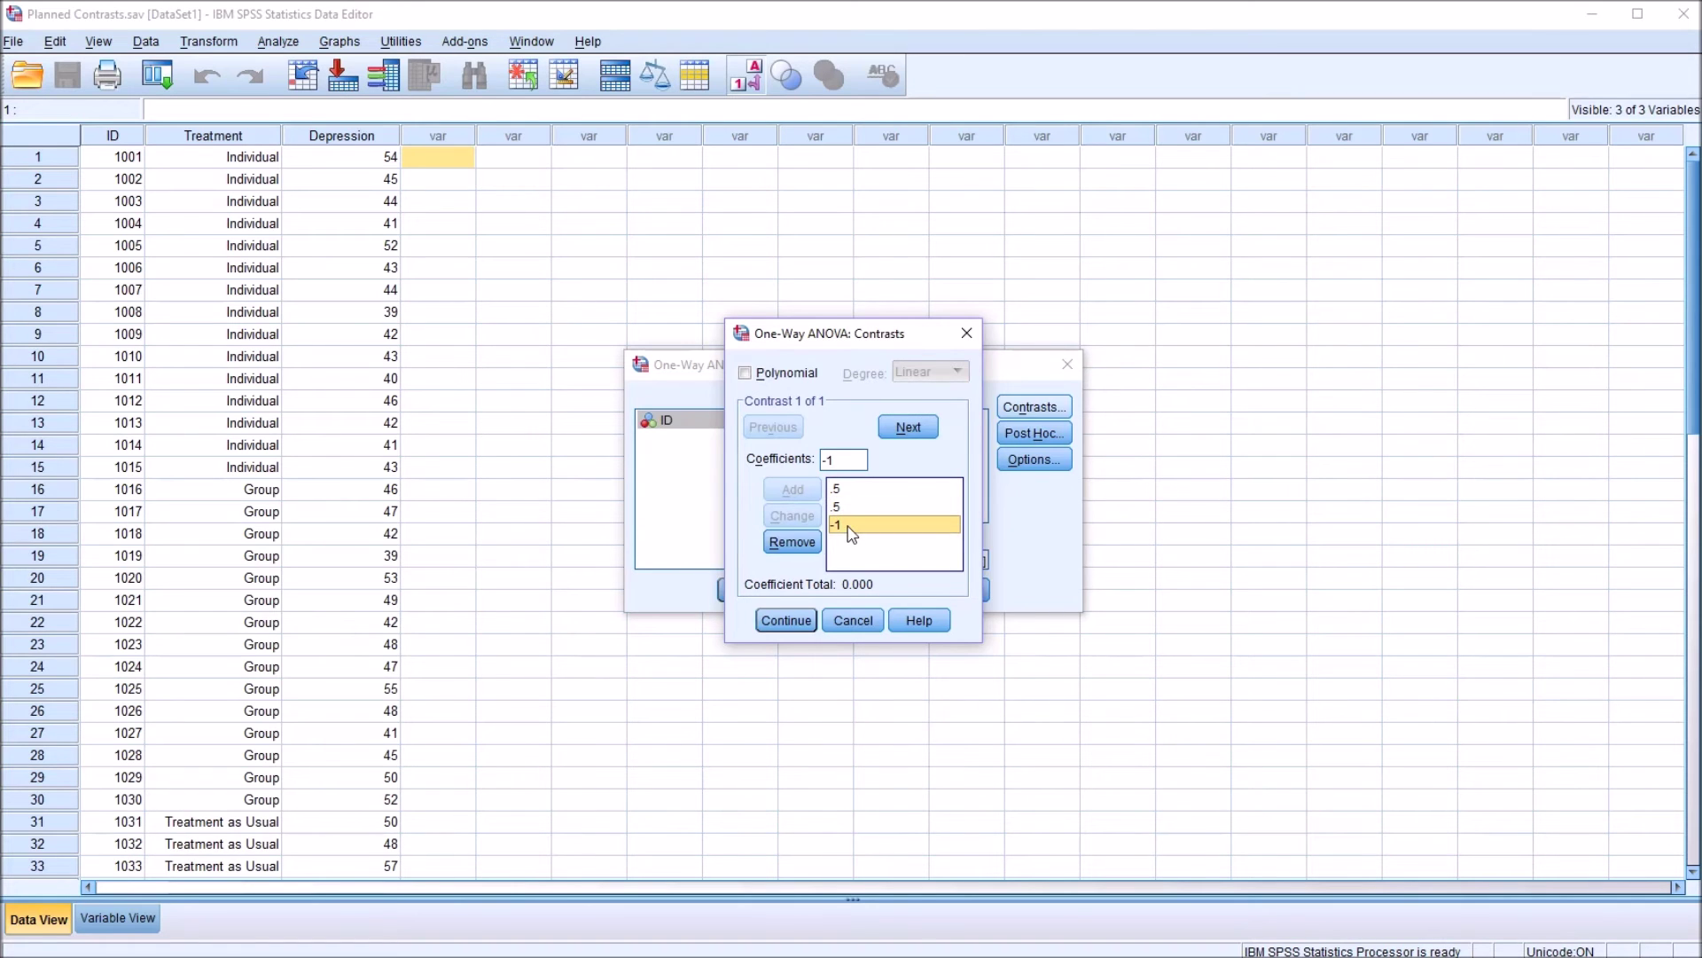
pyautogui.click(850, 488)
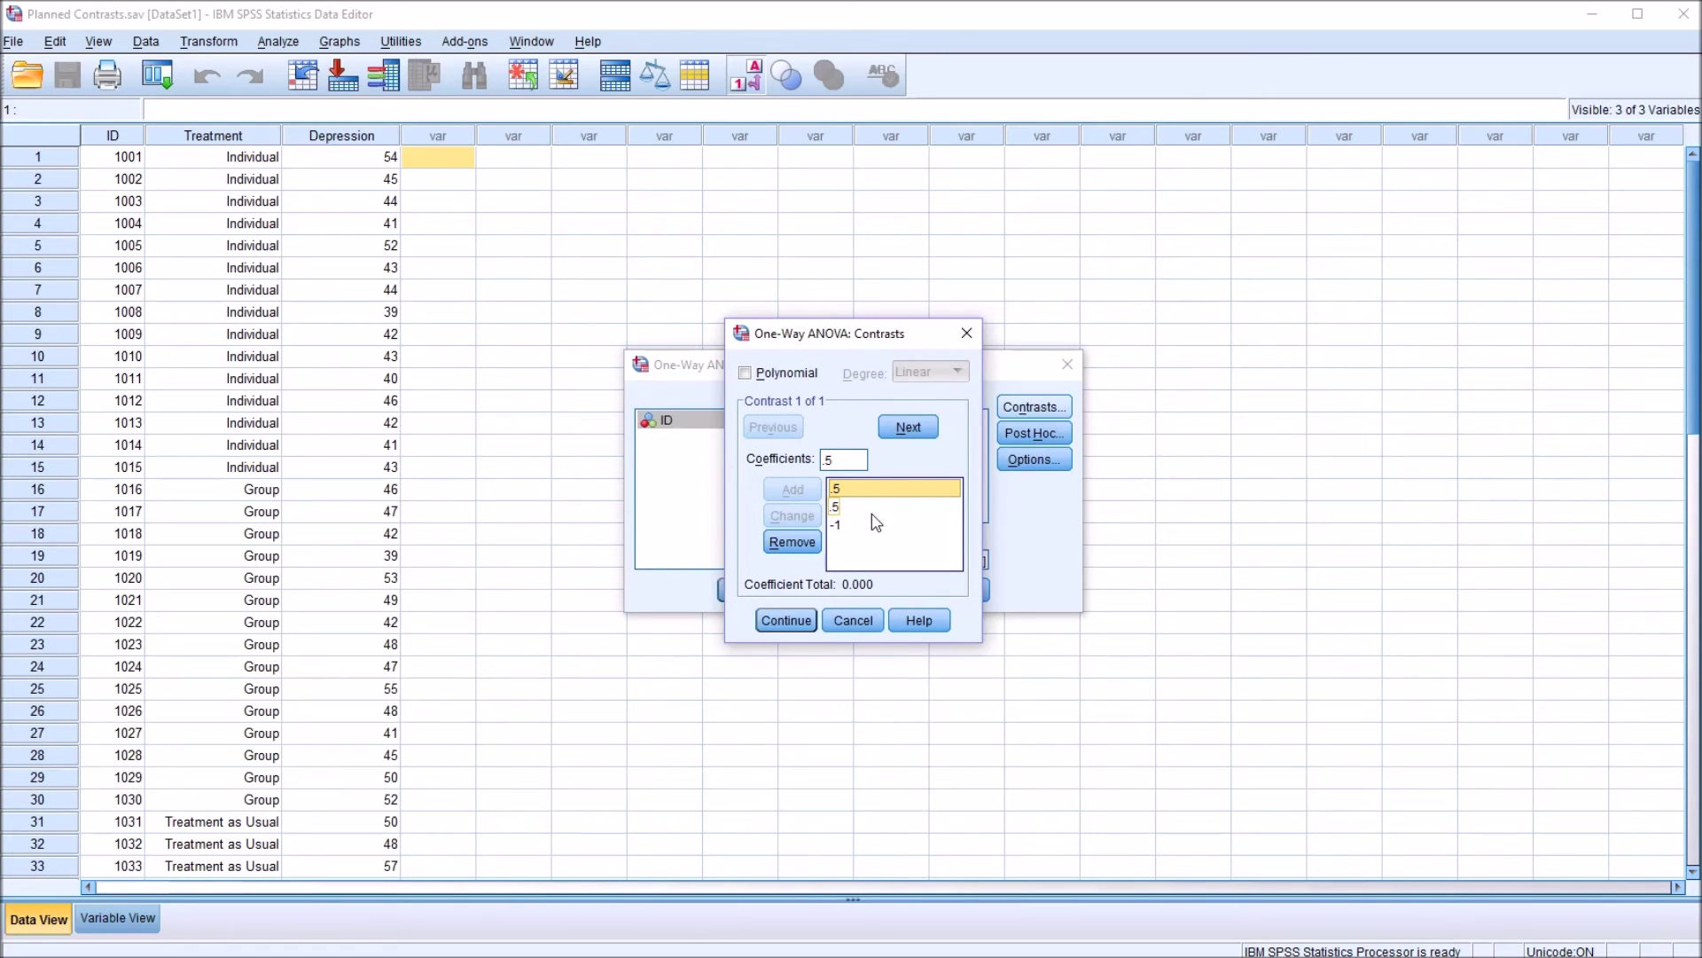
pyautogui.click(856, 508)
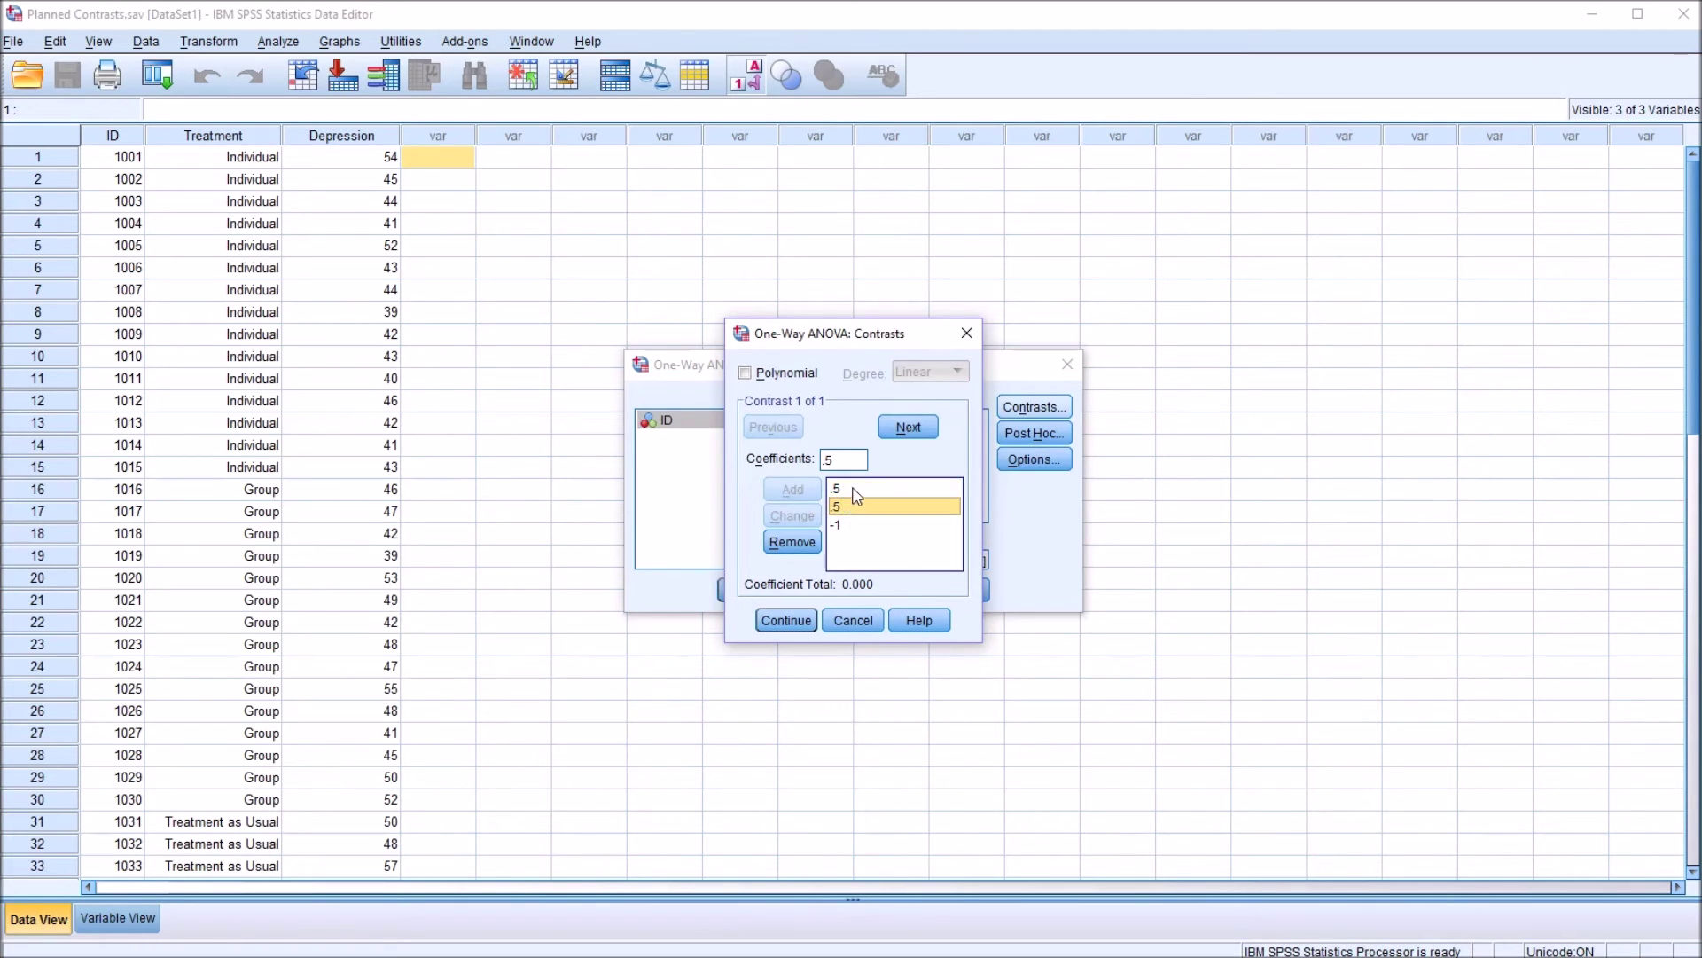
pyautogui.click(857, 527)
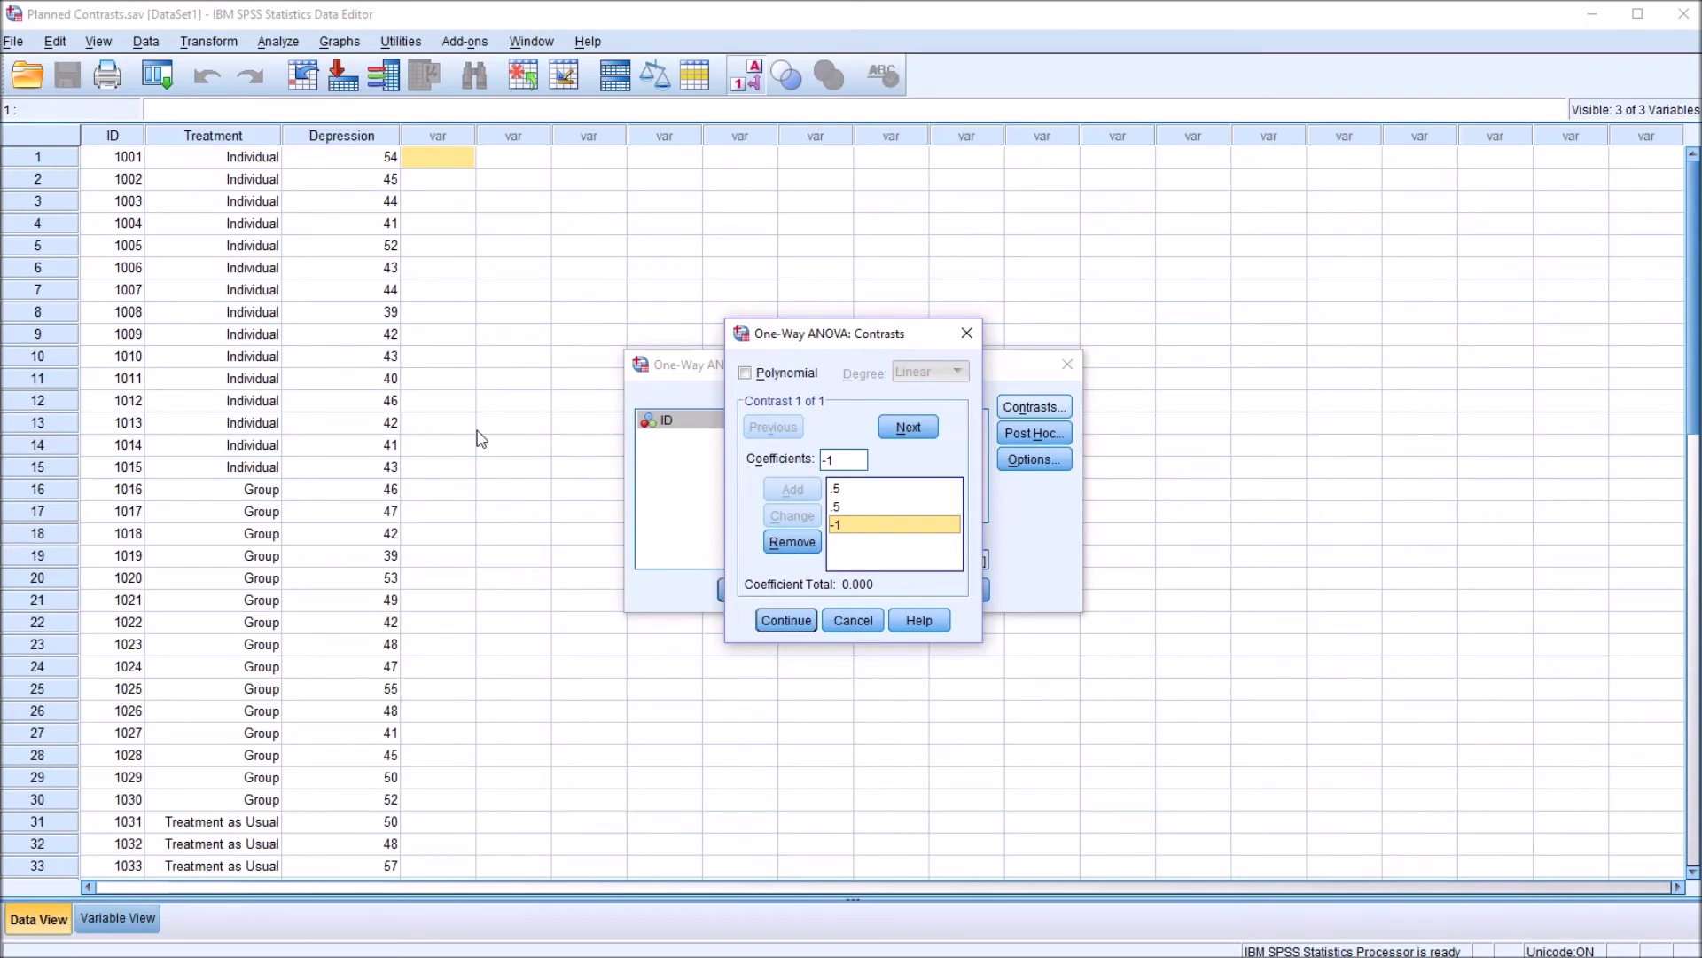
pyautogui.click(867, 506)
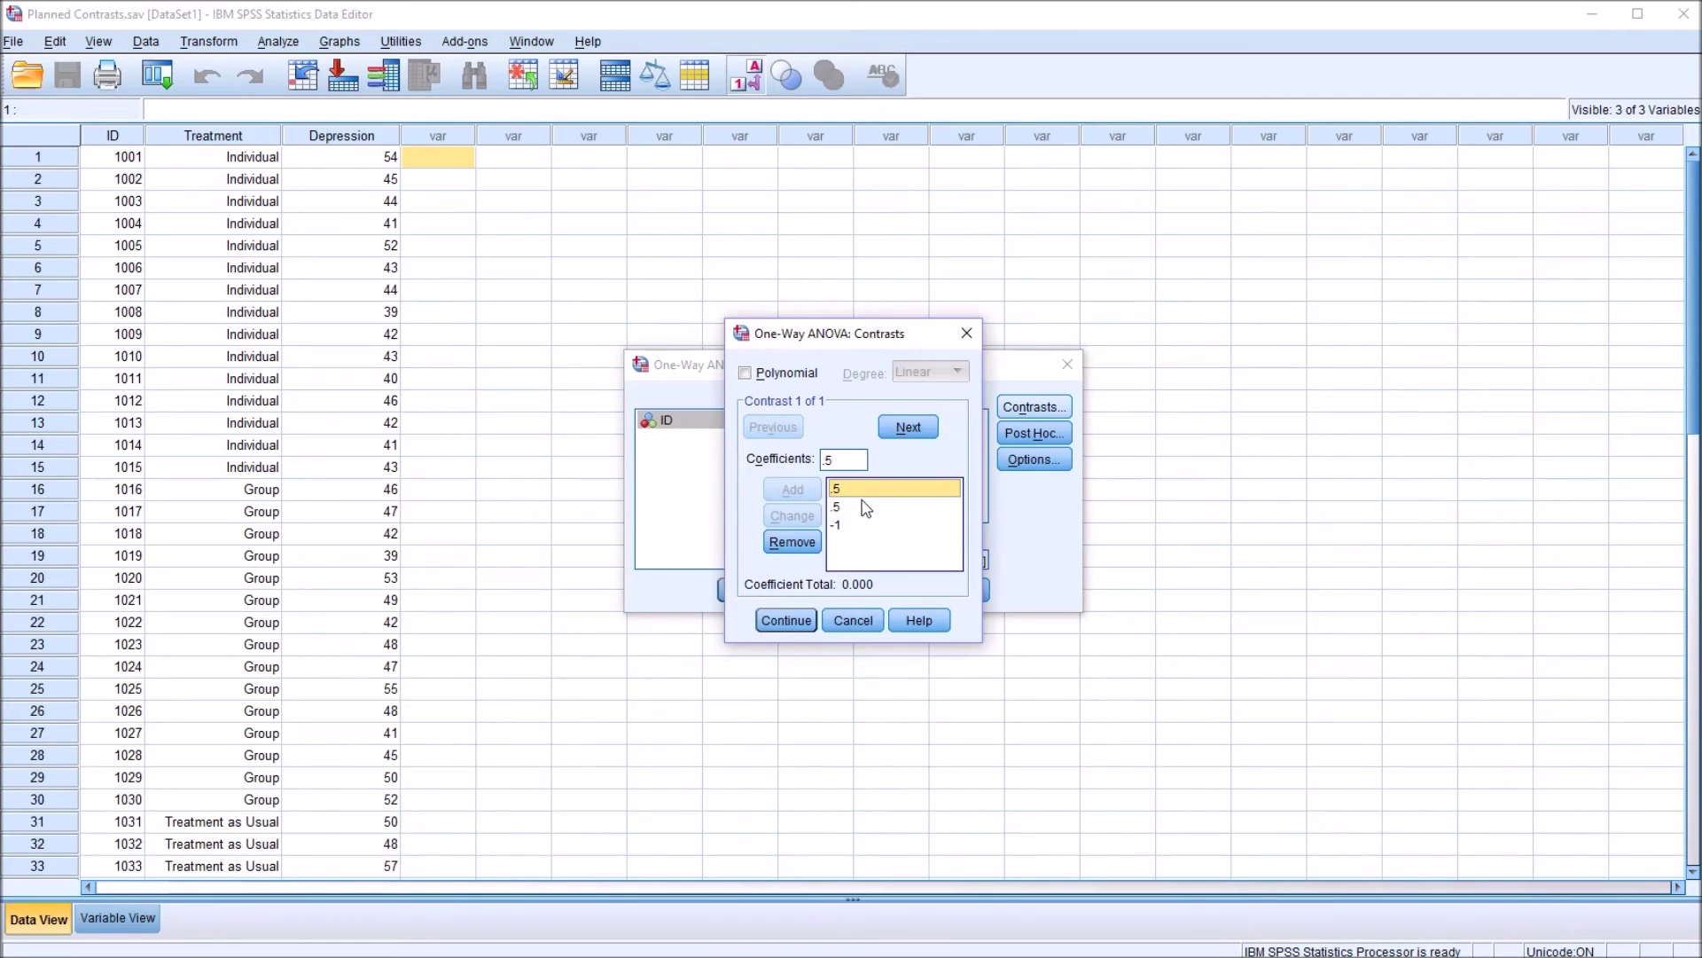
pyautogui.click(864, 525)
pyautogui.click(862, 489)
pyautogui.click(859, 508)
pyautogui.click(860, 525)
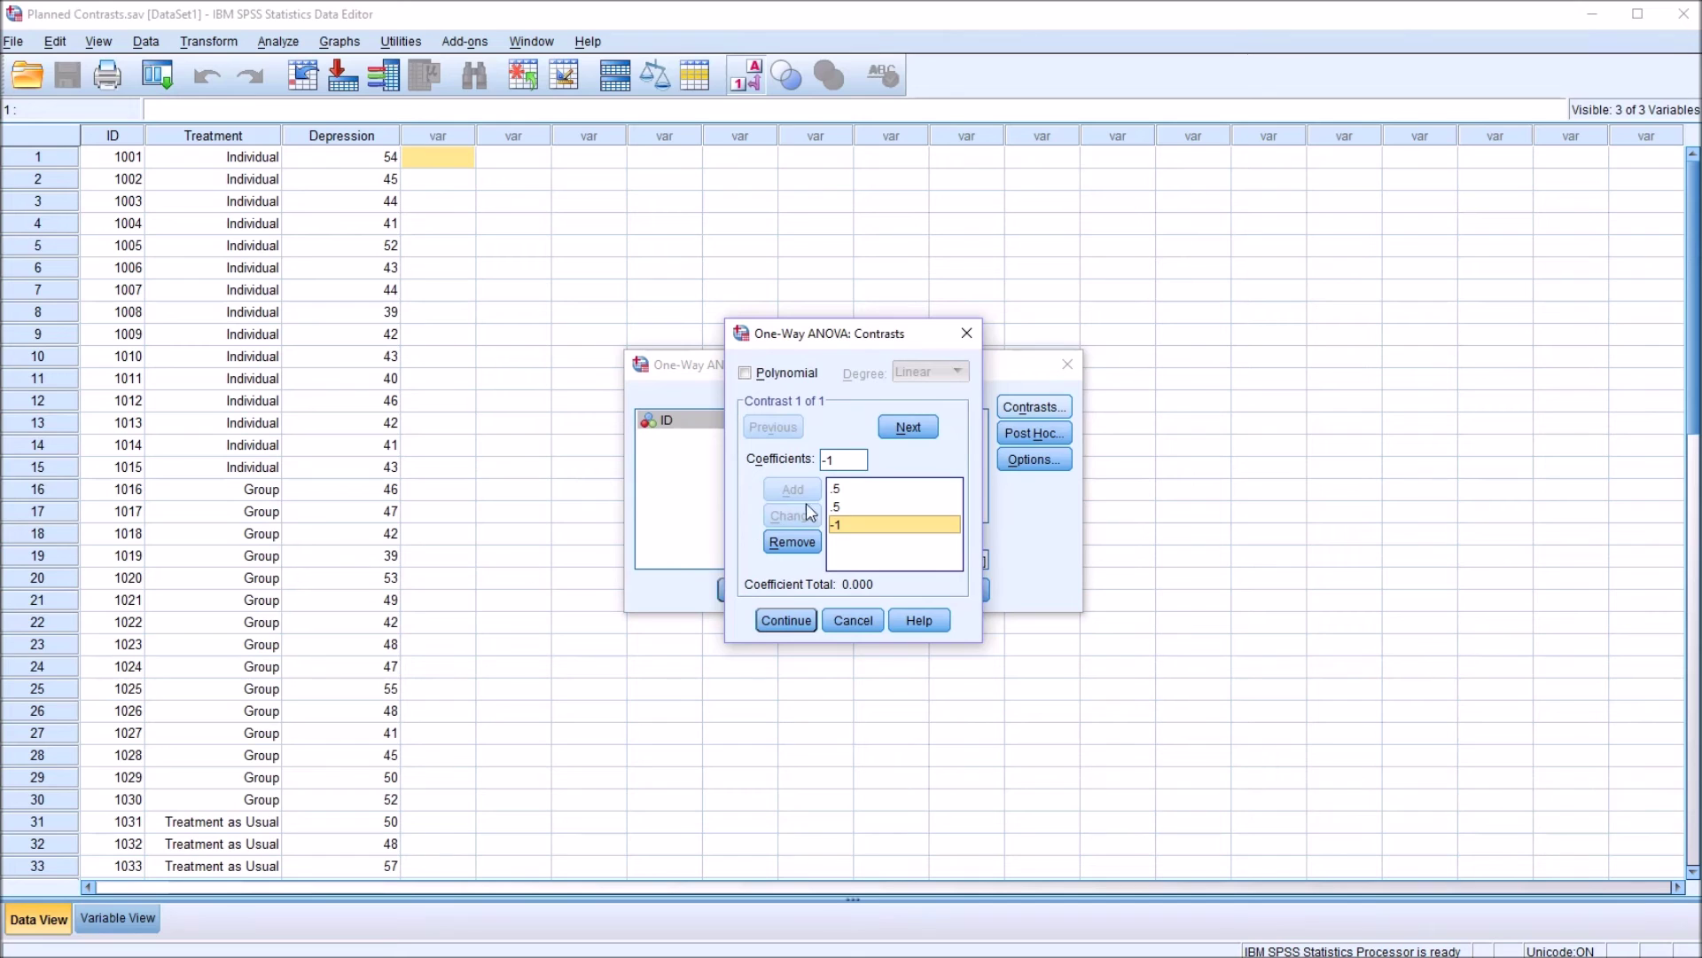
# - Start a second contrast and add 1 and -1 as its first two coefficients, for the Individual and Group treatments
pyautogui.click(906, 427)
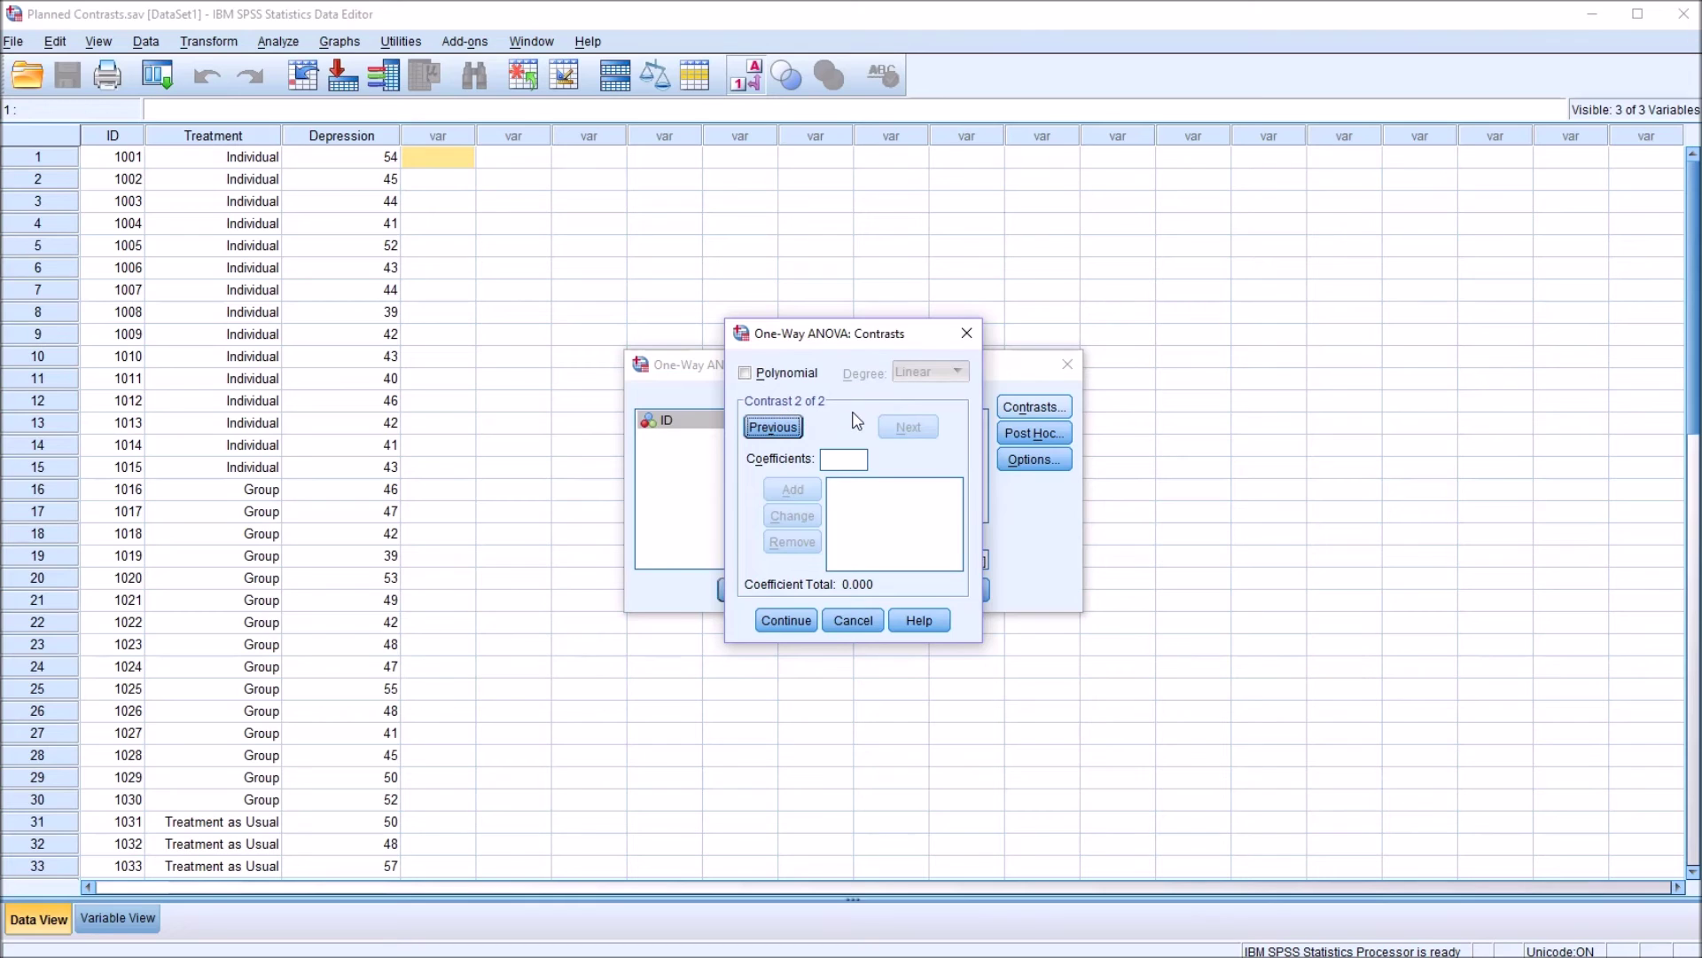
pyautogui.click(850, 460)
pyautogui.write('1')
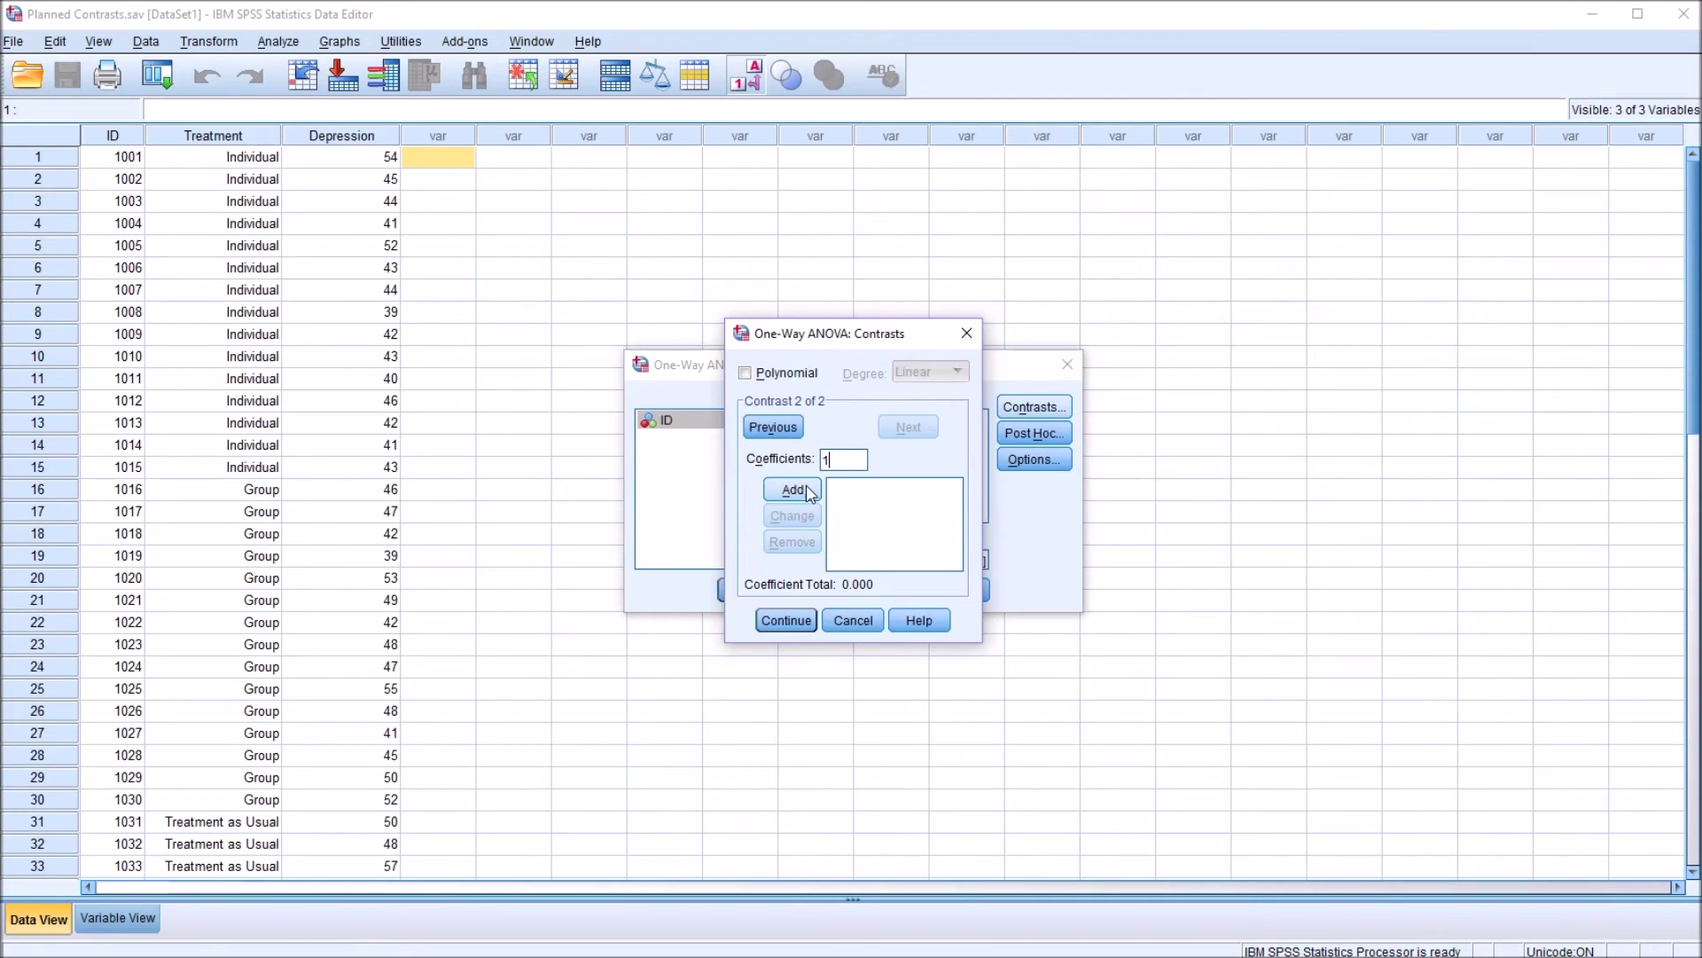
pyautogui.click(803, 492)
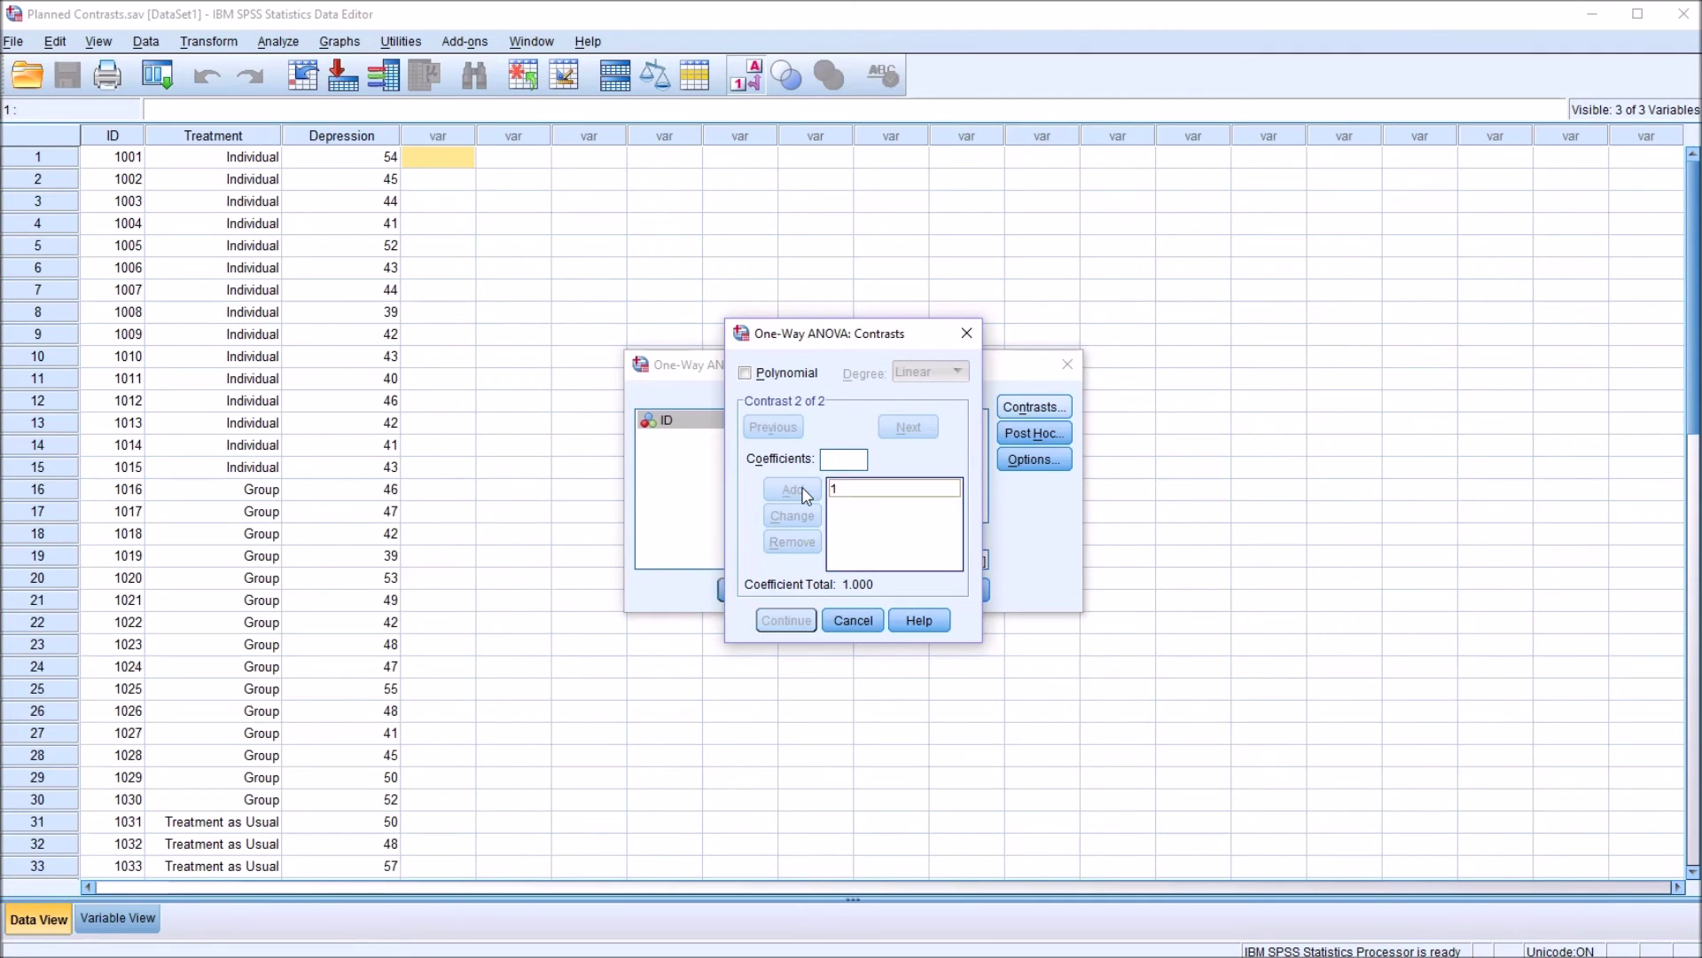
pyautogui.click(842, 458)
pyautogui.write('-1')
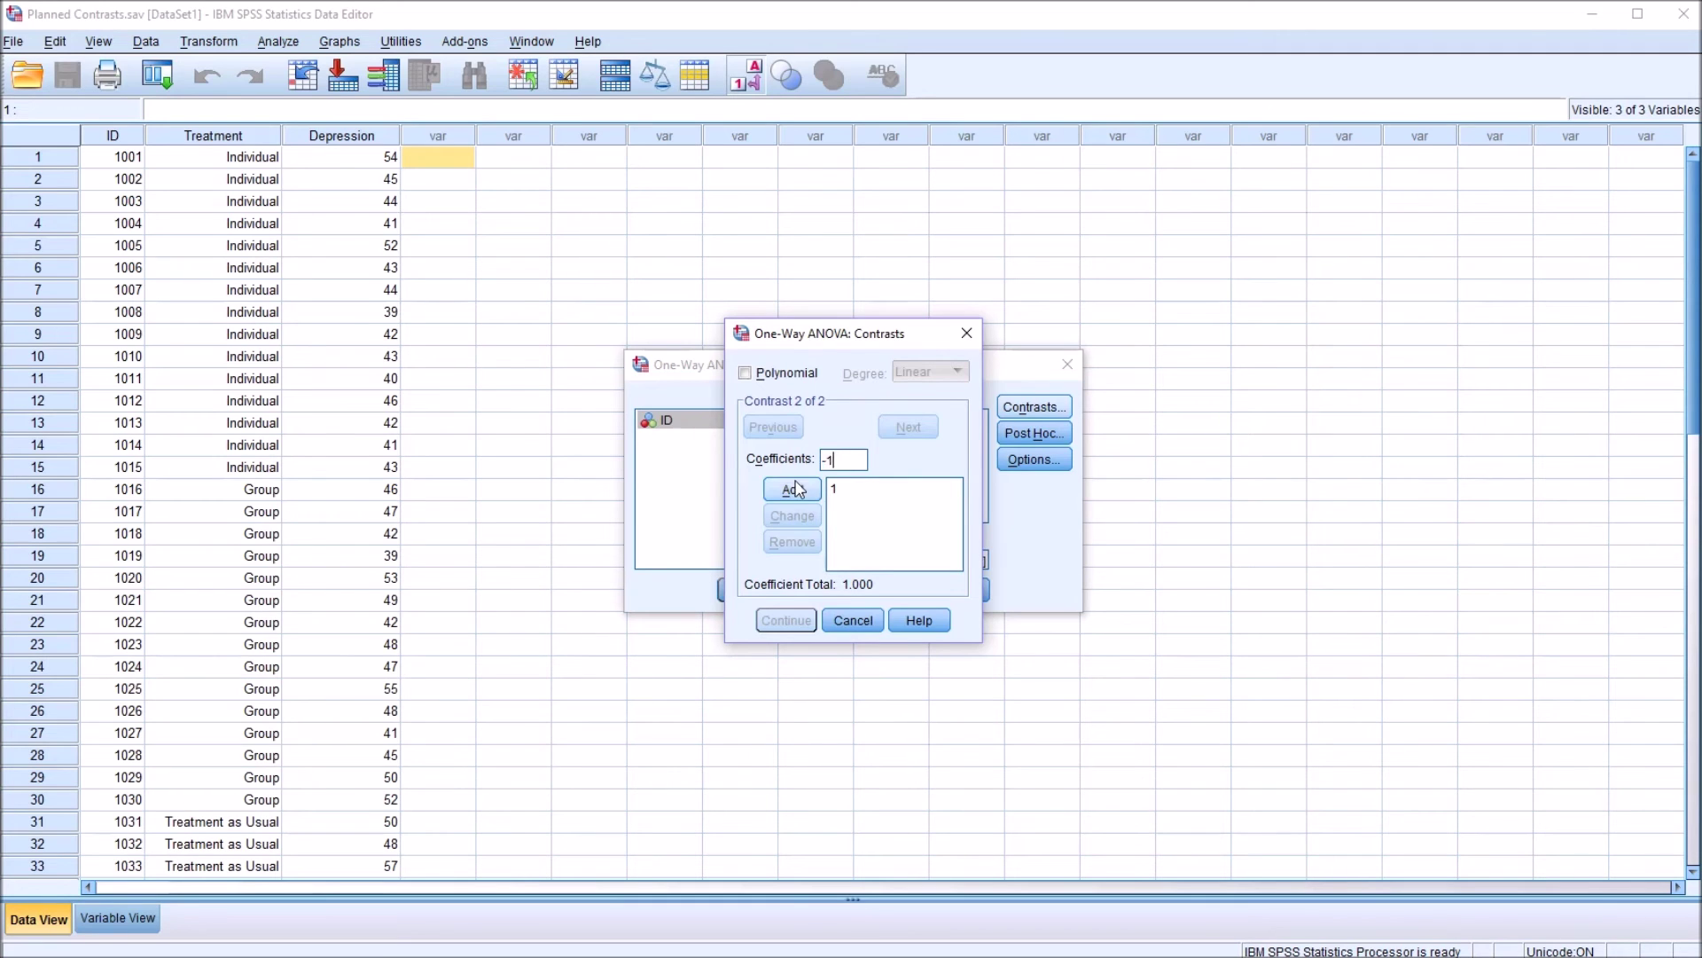
pyautogui.click(791, 493)
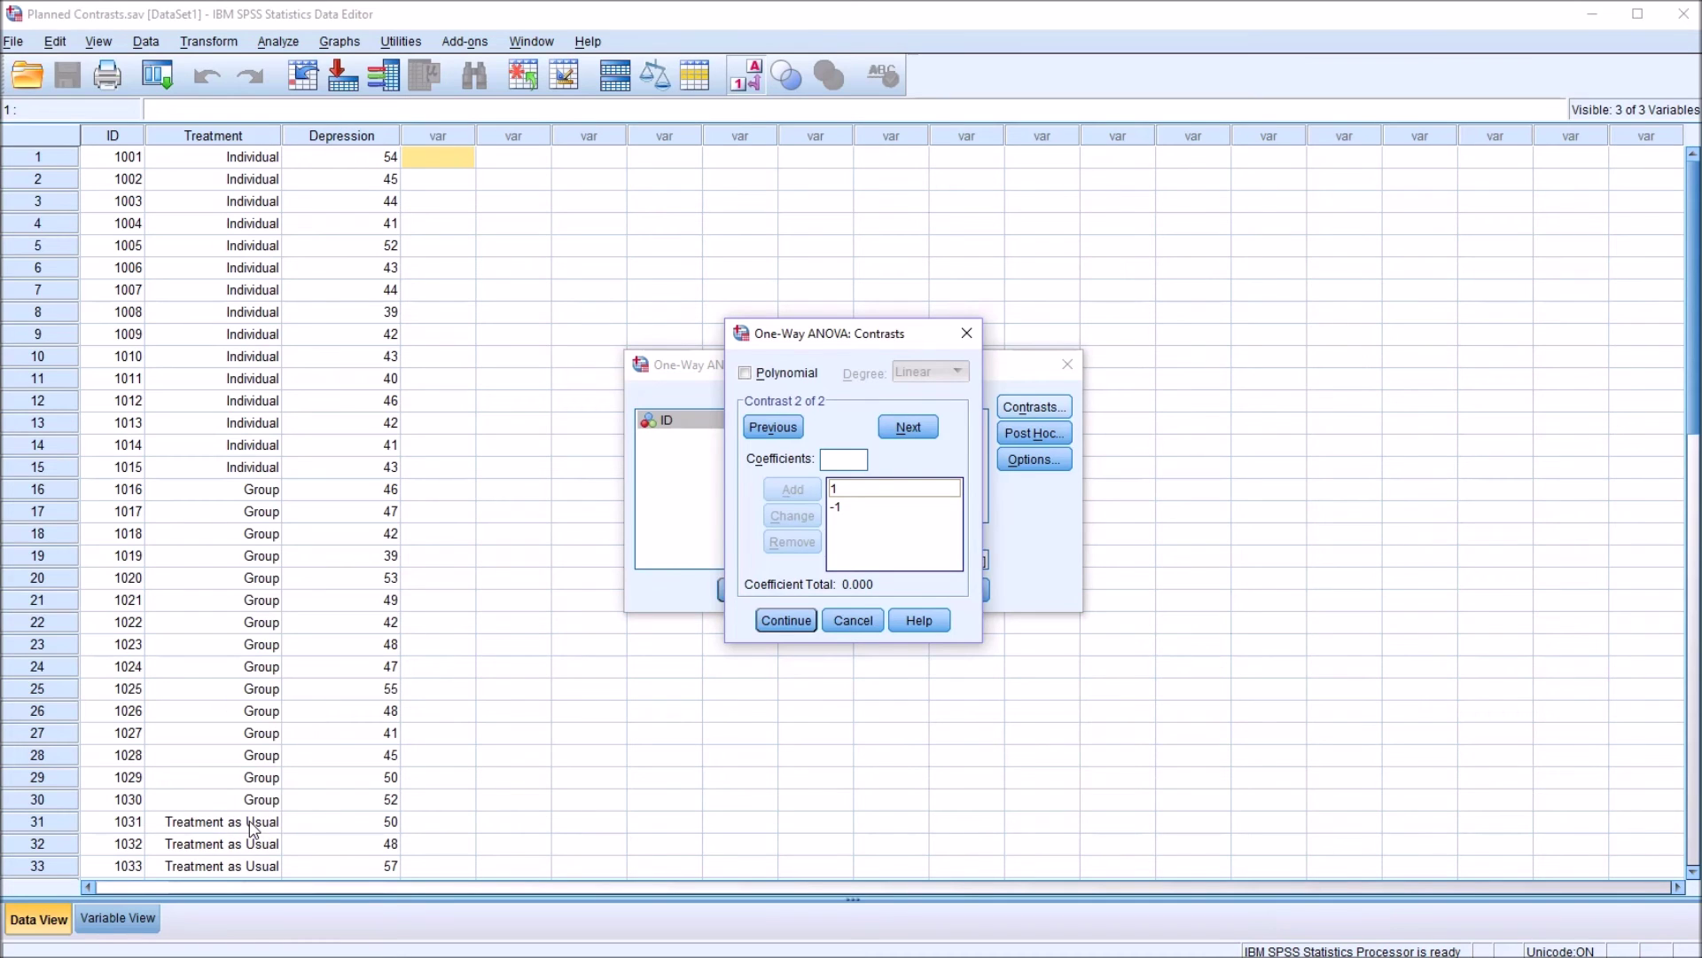
# - Add 0 as contrast 2's third coefficient, for Treatment as Usual, and run the One-Way ANOVA with both contrasts
pyautogui.click(843, 458)
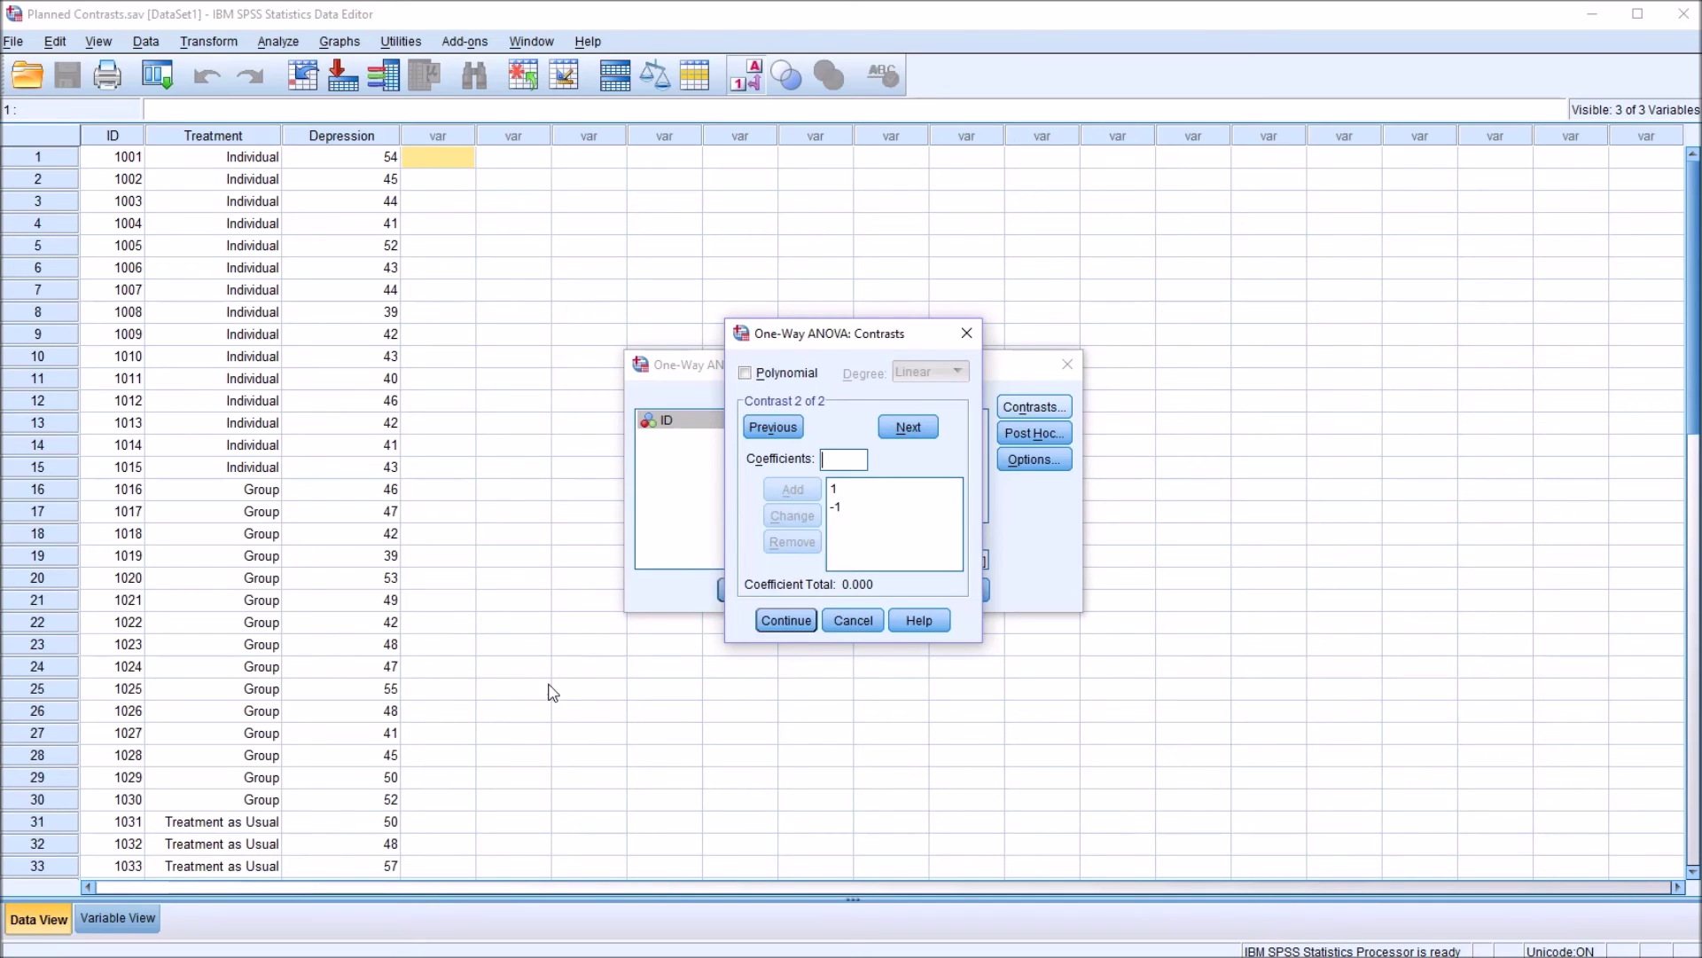
pyautogui.write('0')
pyautogui.click(784, 488)
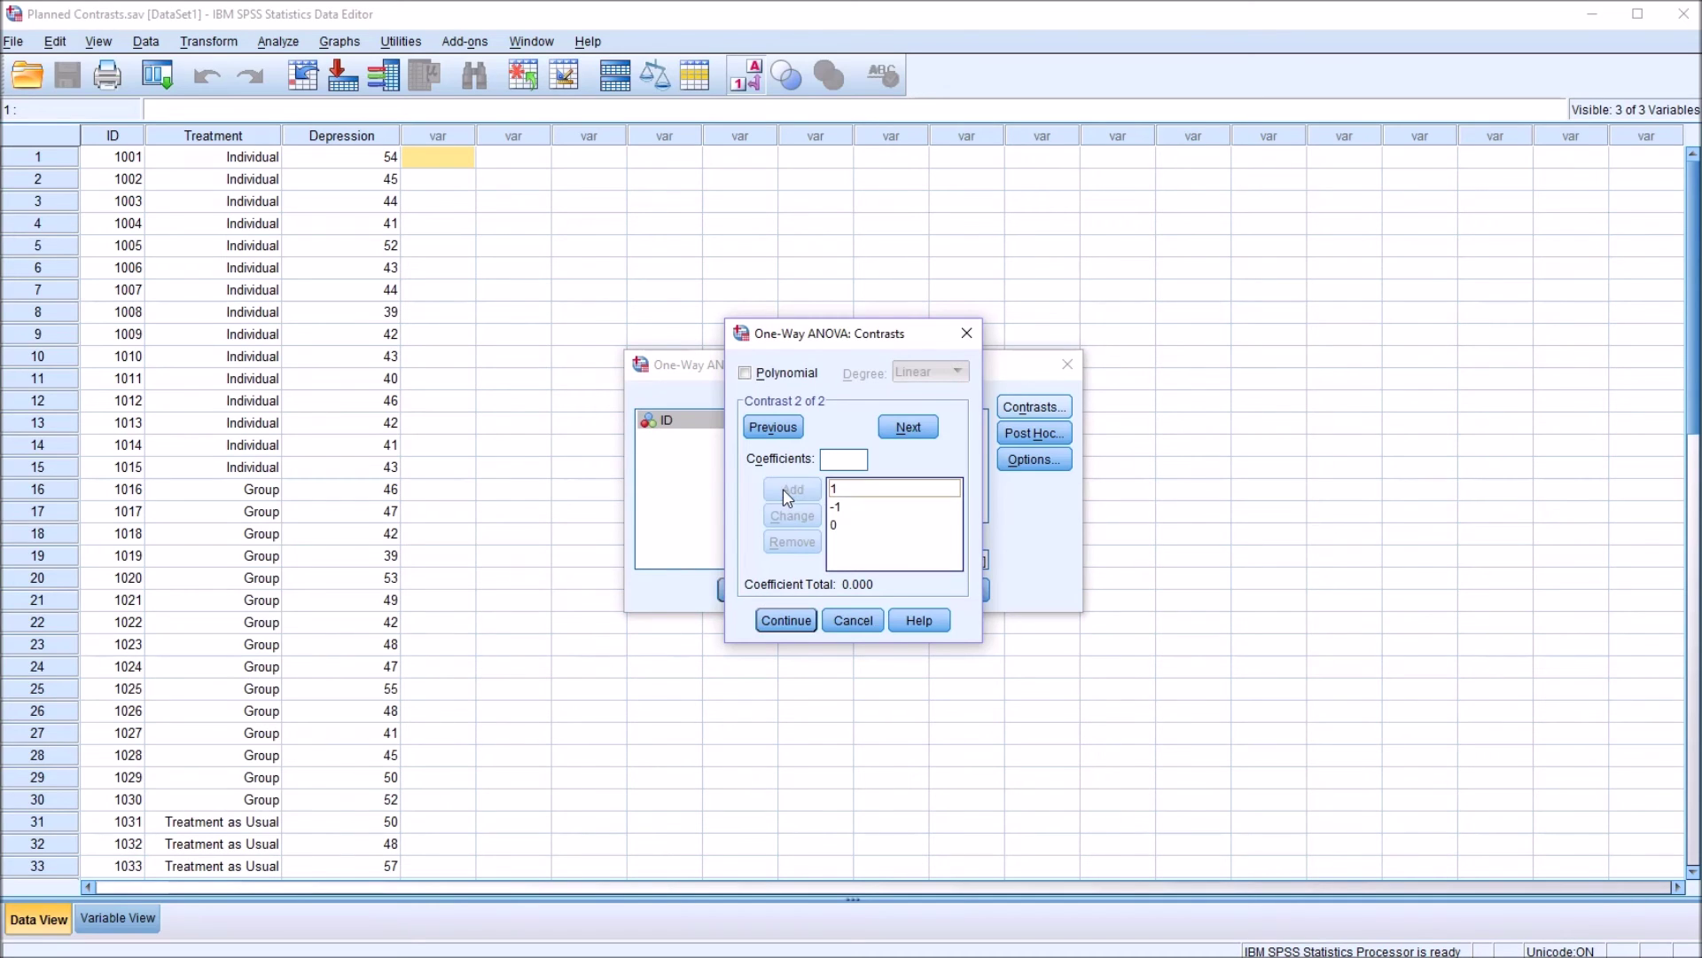
pyautogui.click(854, 526)
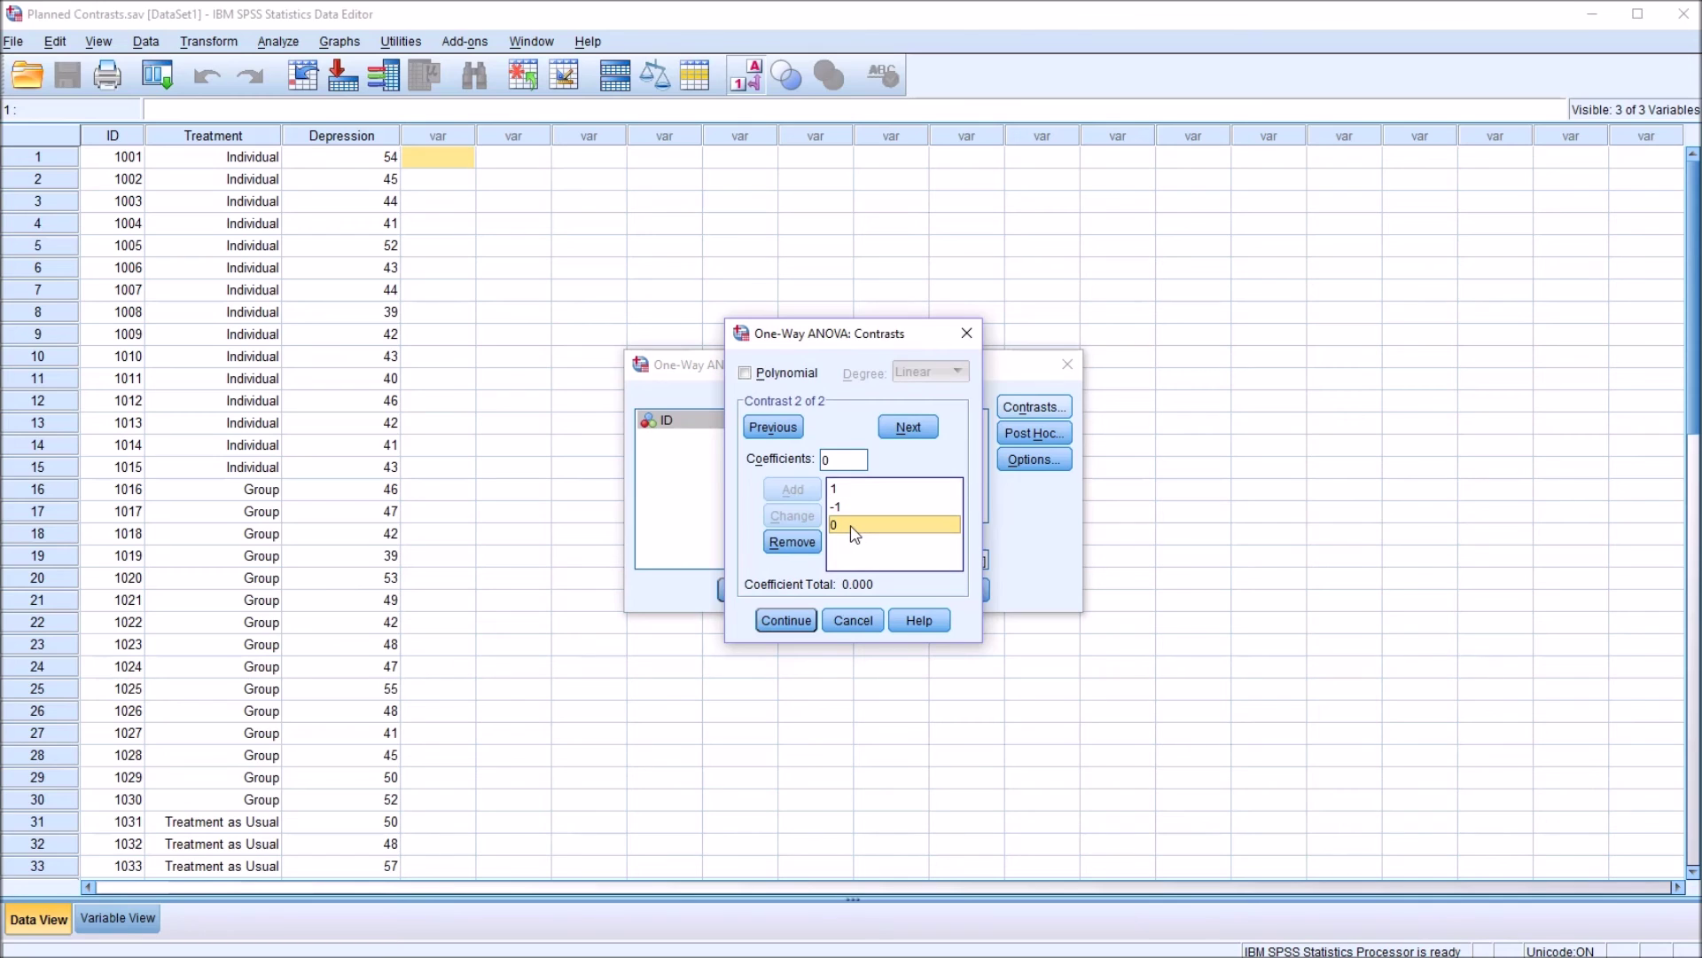
pyautogui.click(780, 622)
pyautogui.click(736, 598)
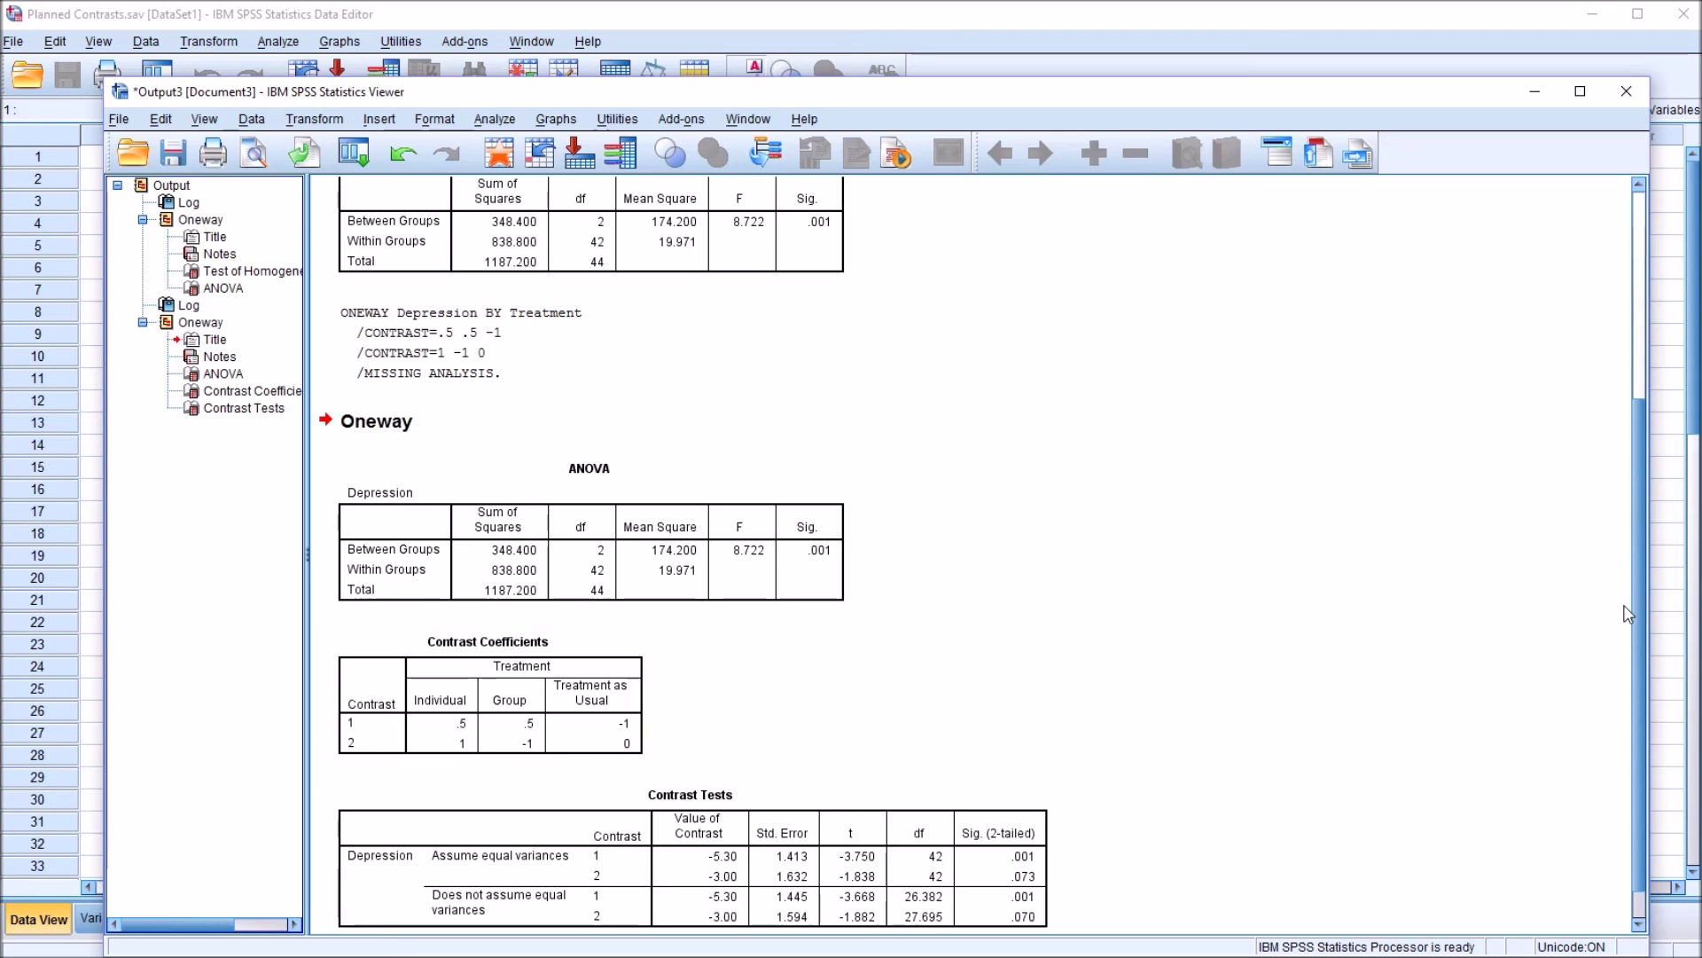
# - Examine the Contrast Tests table, the earlier Test of Homogeneity of Variances and the Contrast Coefficients in the output
pyautogui.scroll(-1, 1635, 599)
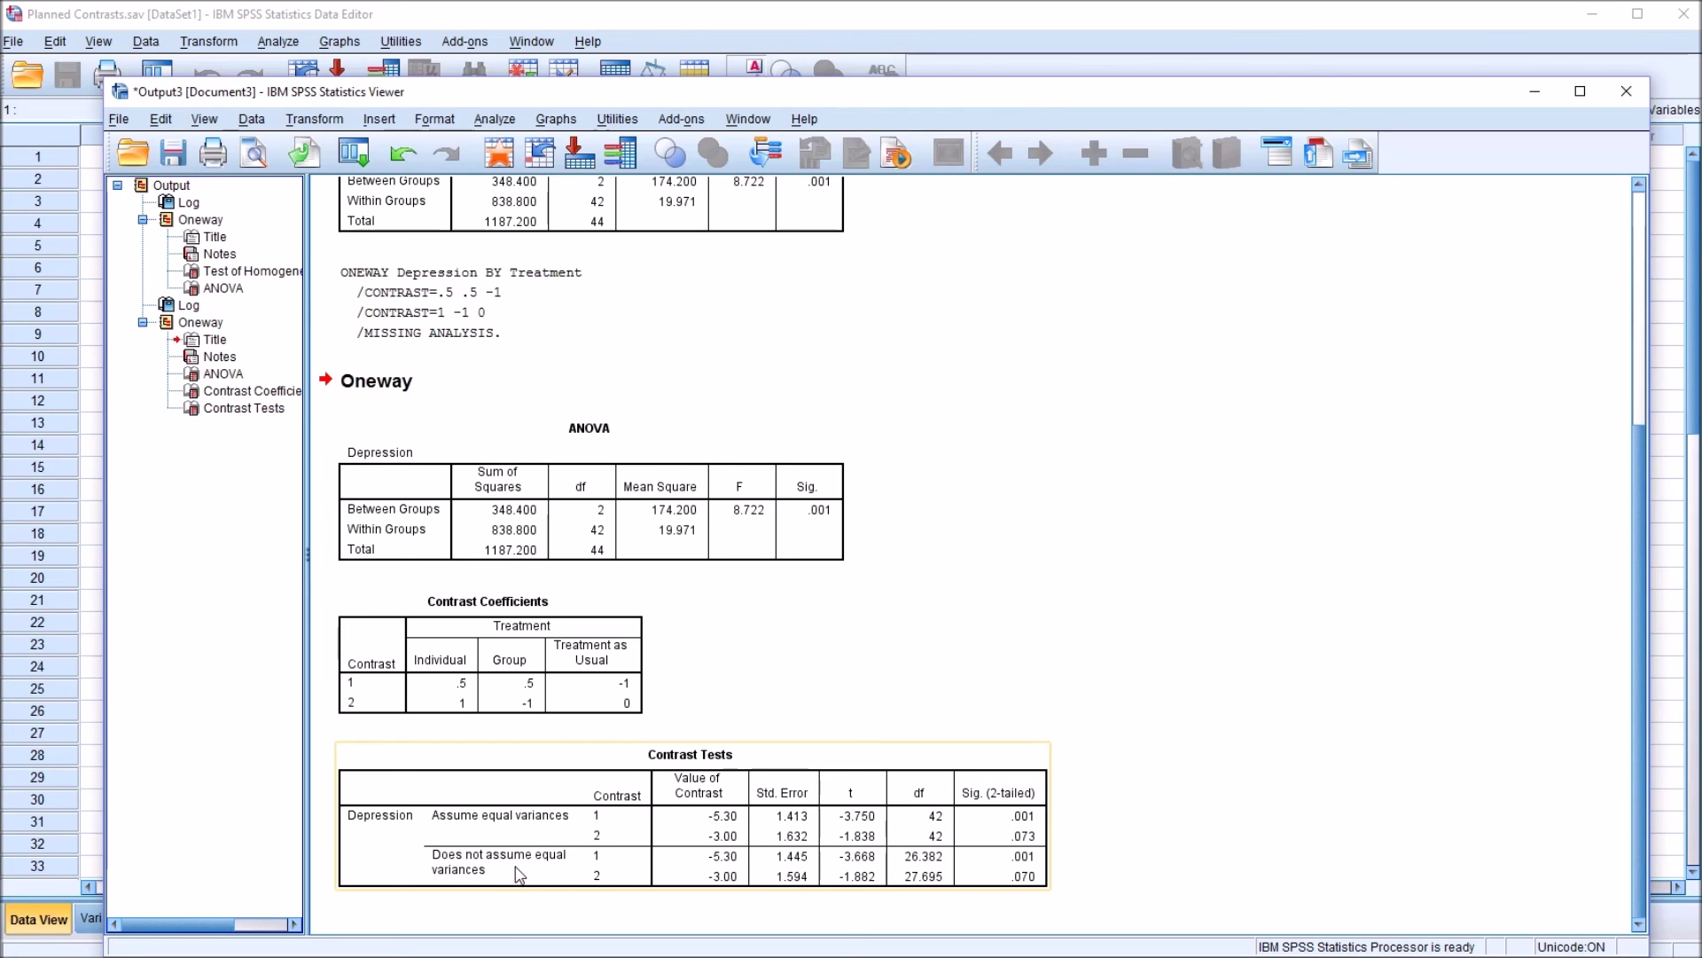
pyautogui.moveTo(1643, 704); pyautogui.dragTo(1643, 501)
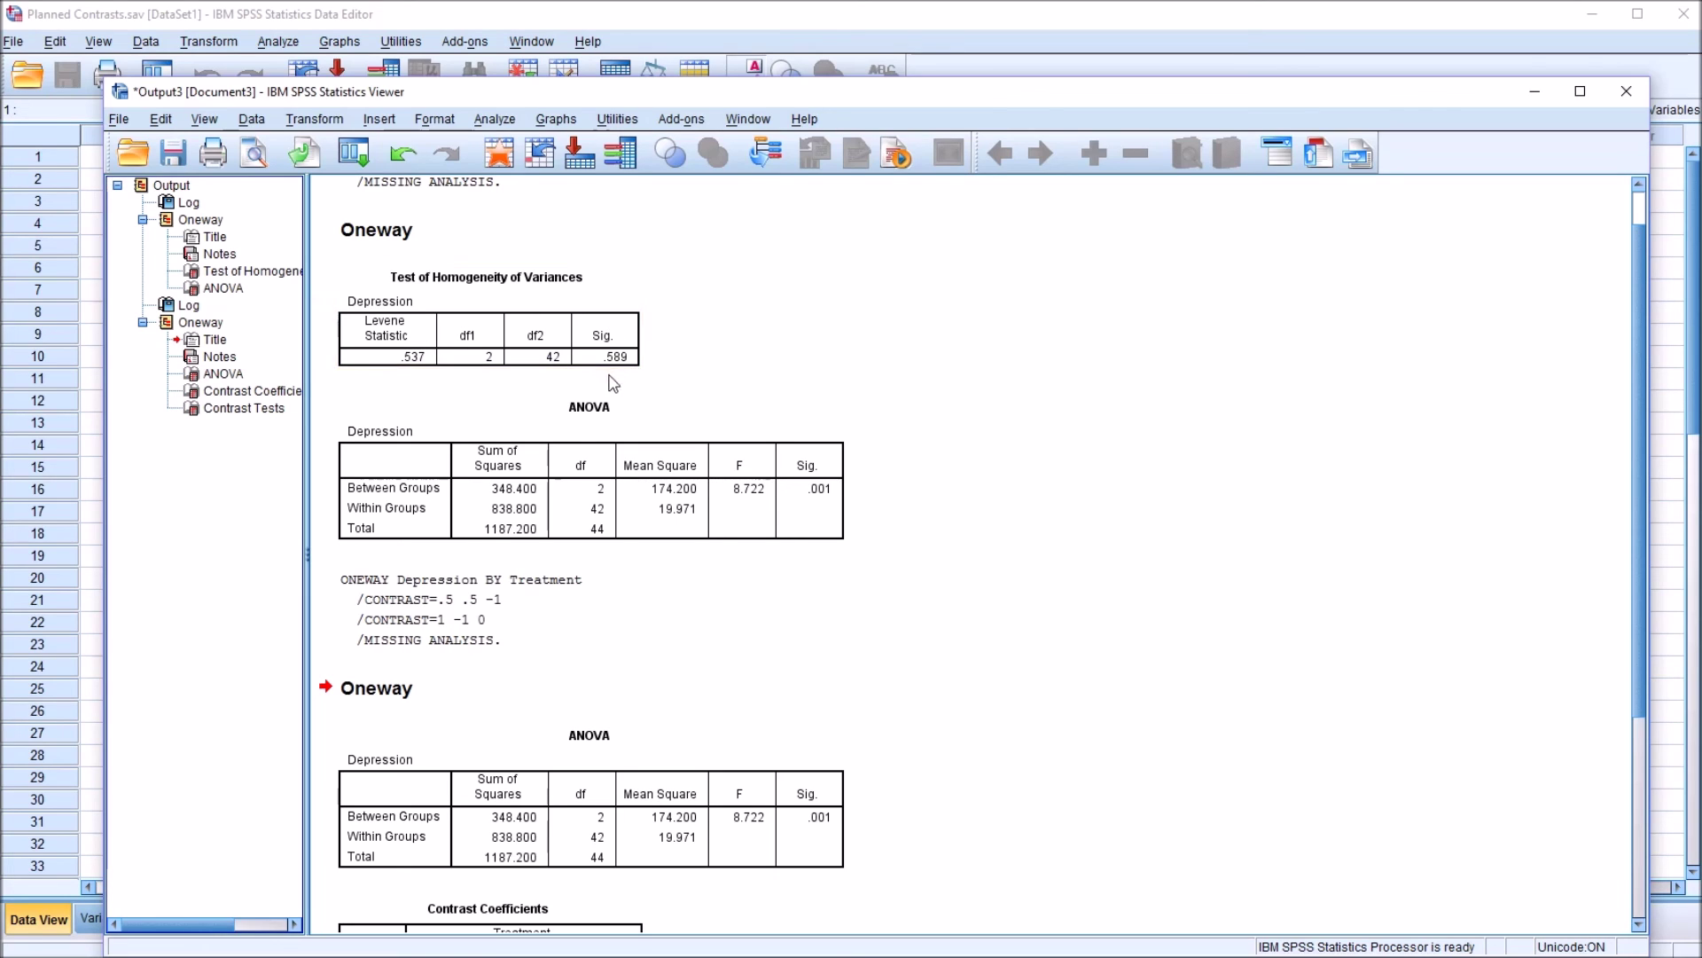
pyautogui.scroll(-2, 1643, 584)
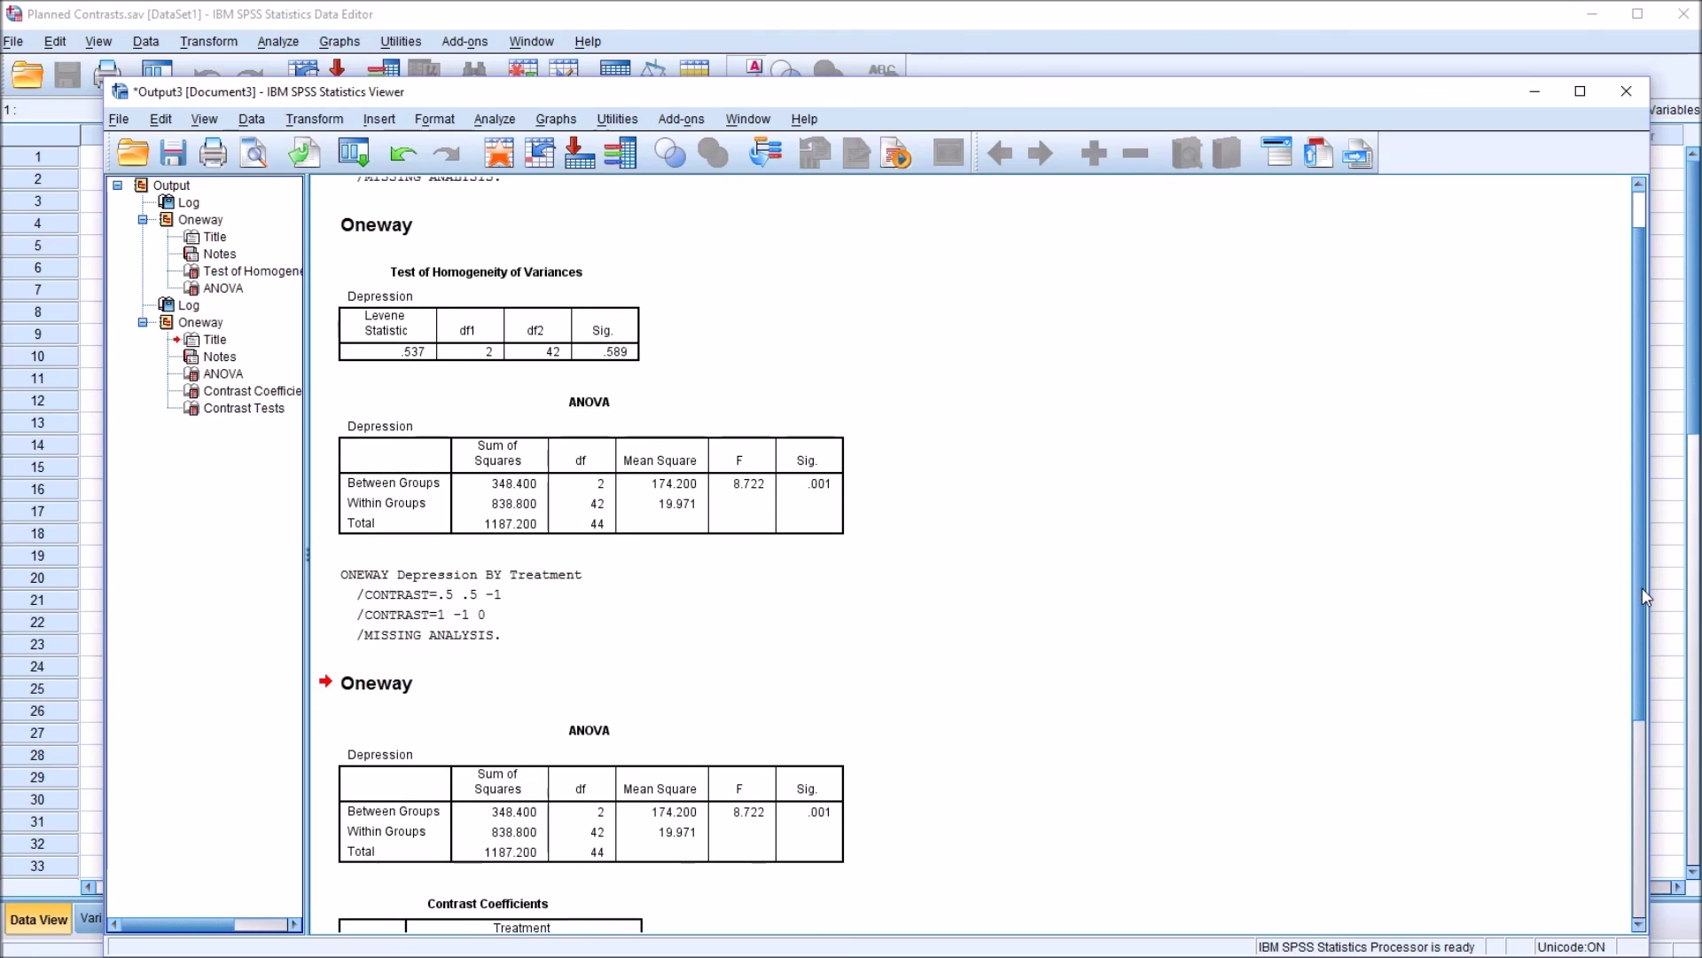
pyautogui.scroll(-3, 1660, 658)
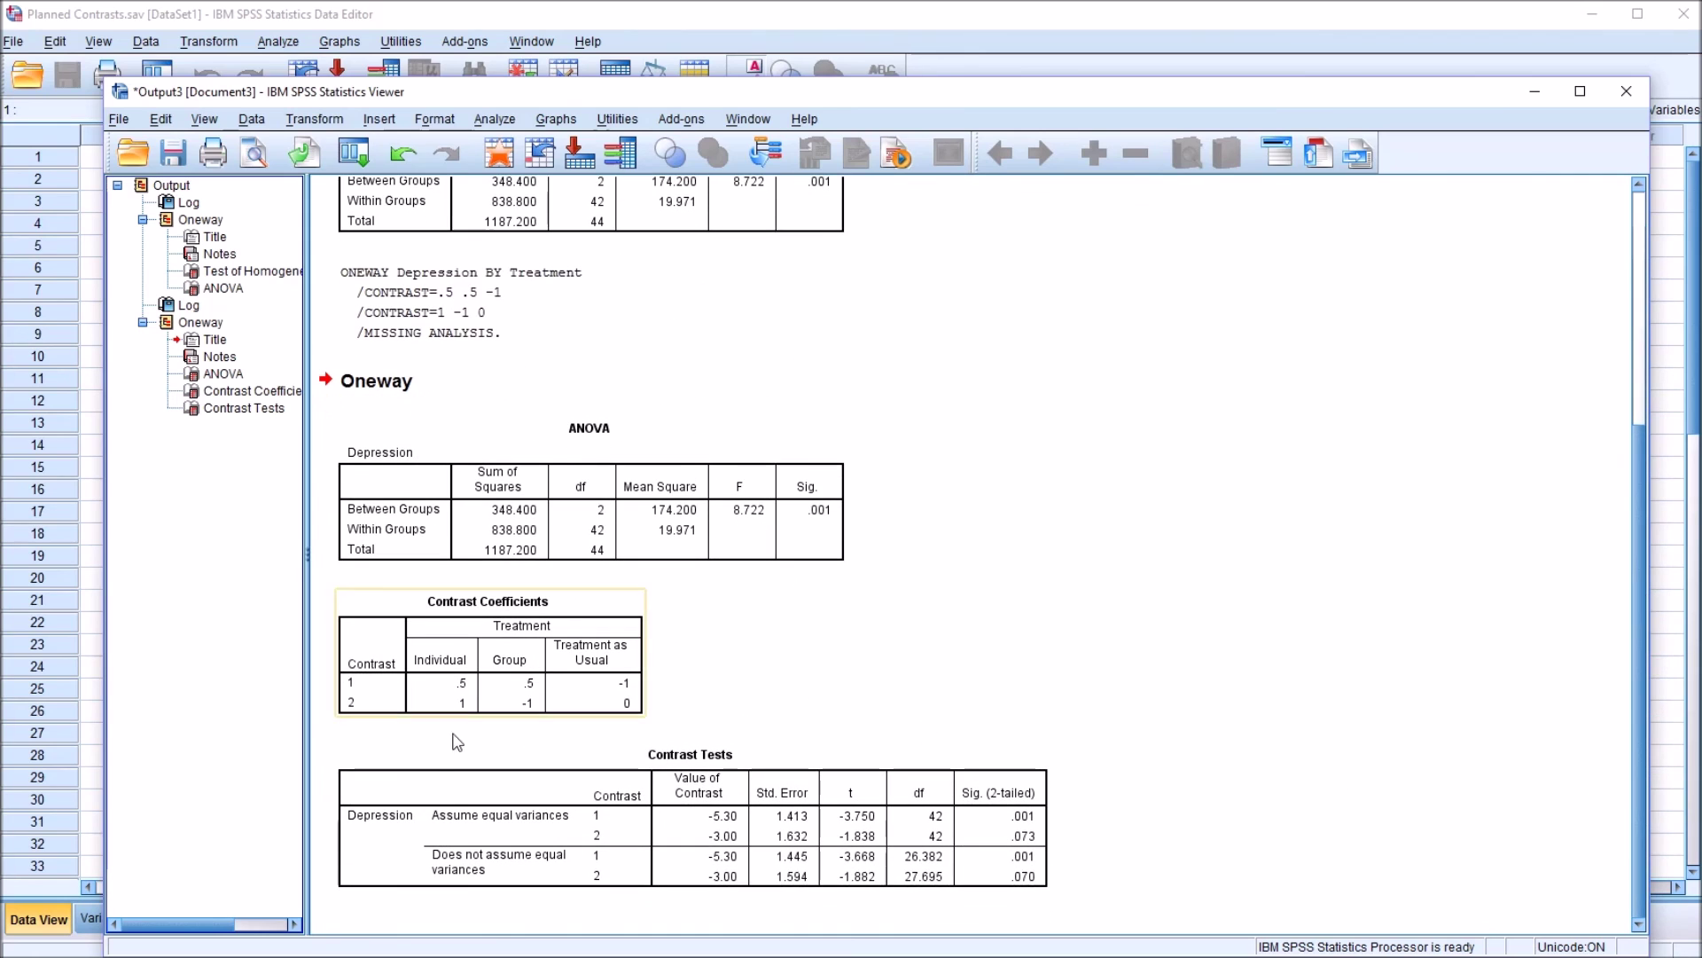